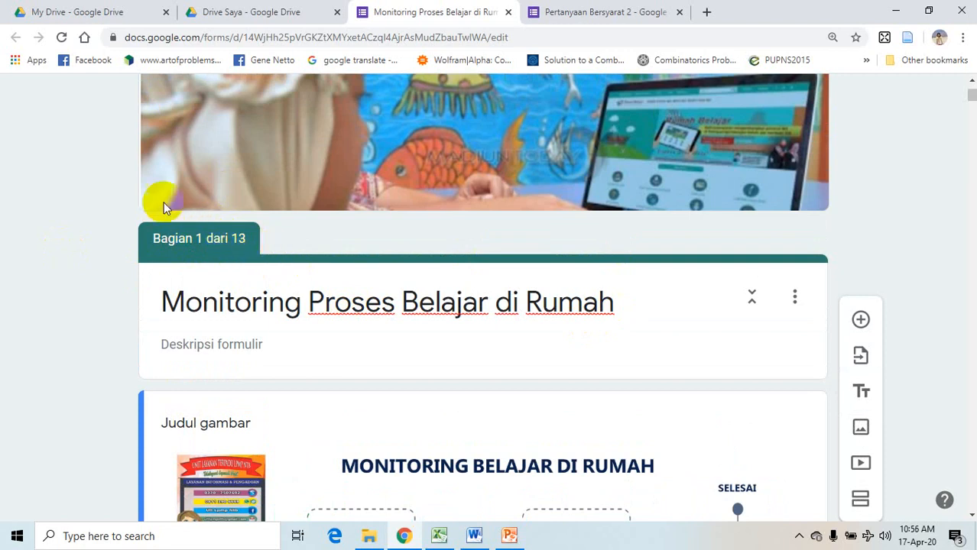
- Examine the first section of the Monitoring Proses Belajar di Rumah form, including its title, monitoring infographic and Covid-19 policy image
scroll(91, 256, "down", 3)
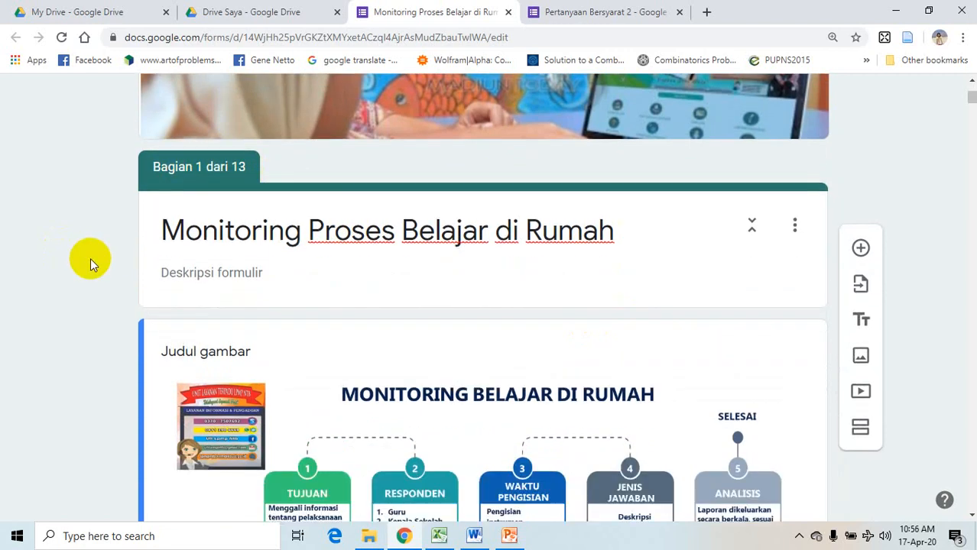
scroll(416, 212, "up", 2)
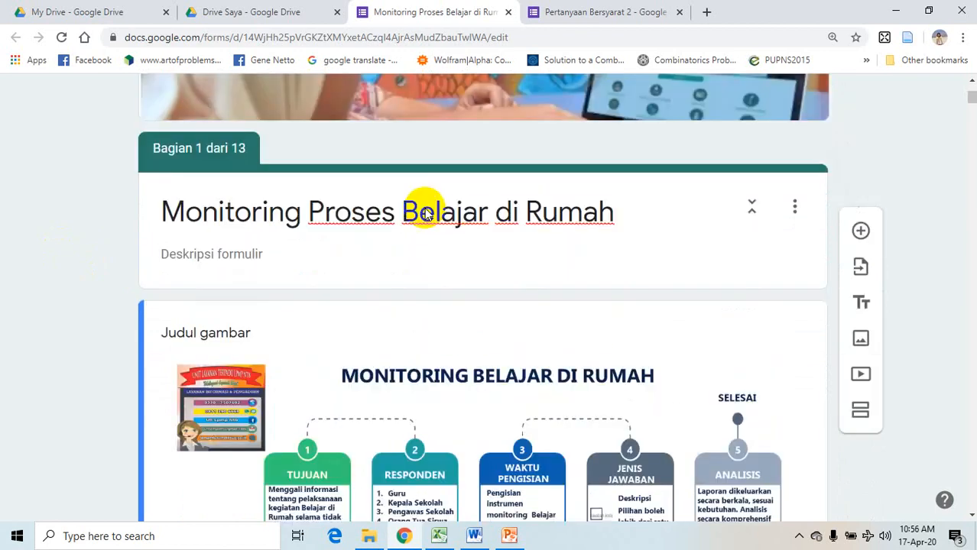
scroll(424, 214, "down", 6)
scroll(424, 217, "down", 6)
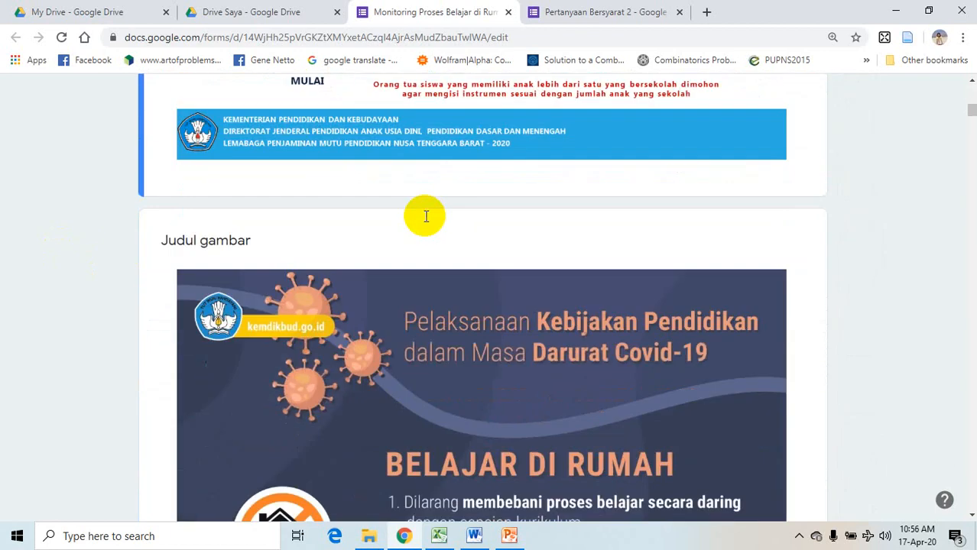
scroll(424, 216, "down", 2)
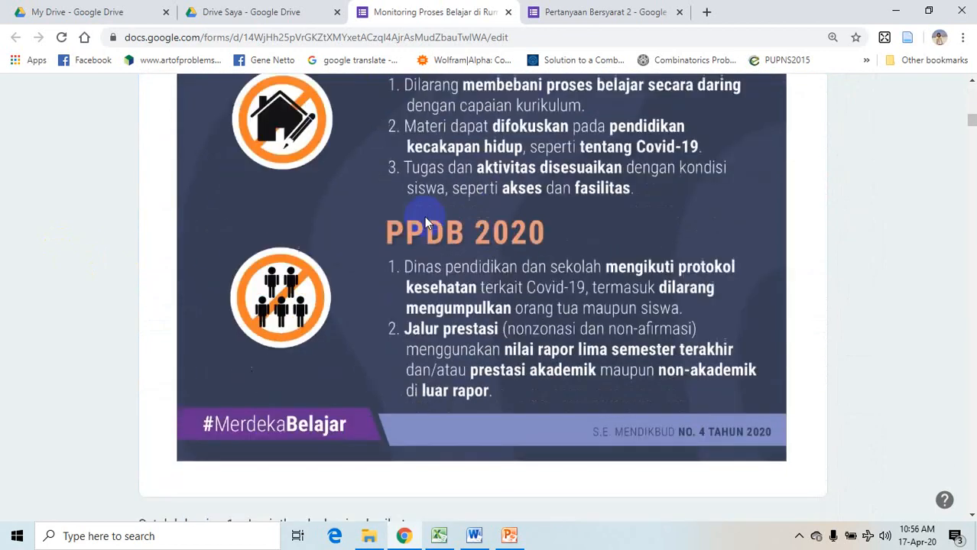
scroll(424, 217, "up", 4)
scroll(424, 216, "up", 10)
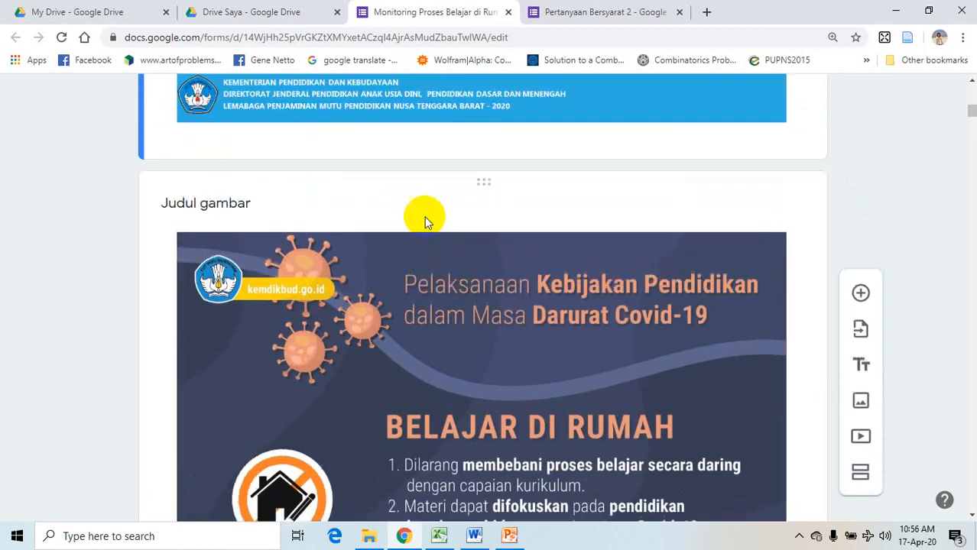
scroll(424, 216, "up", 1)
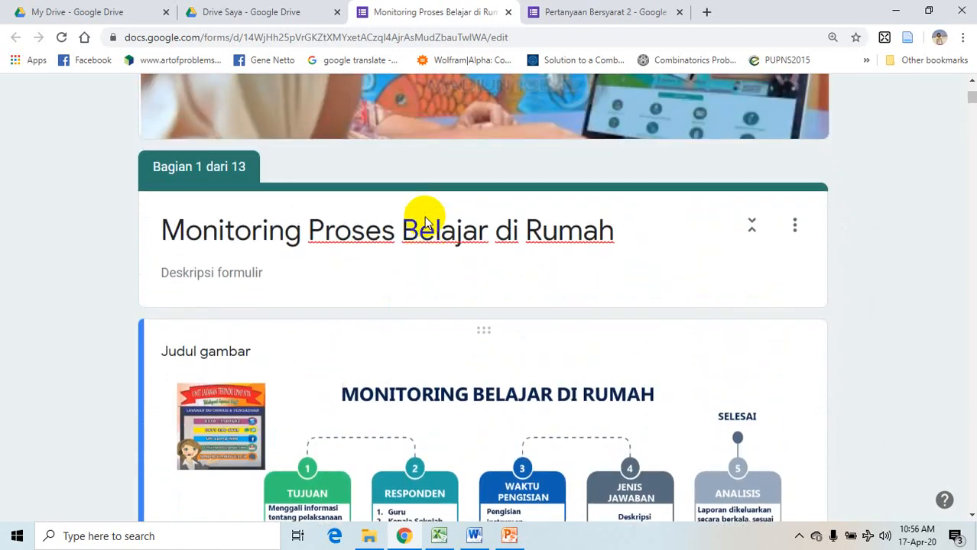
scroll(426, 217, "down", 1)
scroll(425, 217, "down", 6)
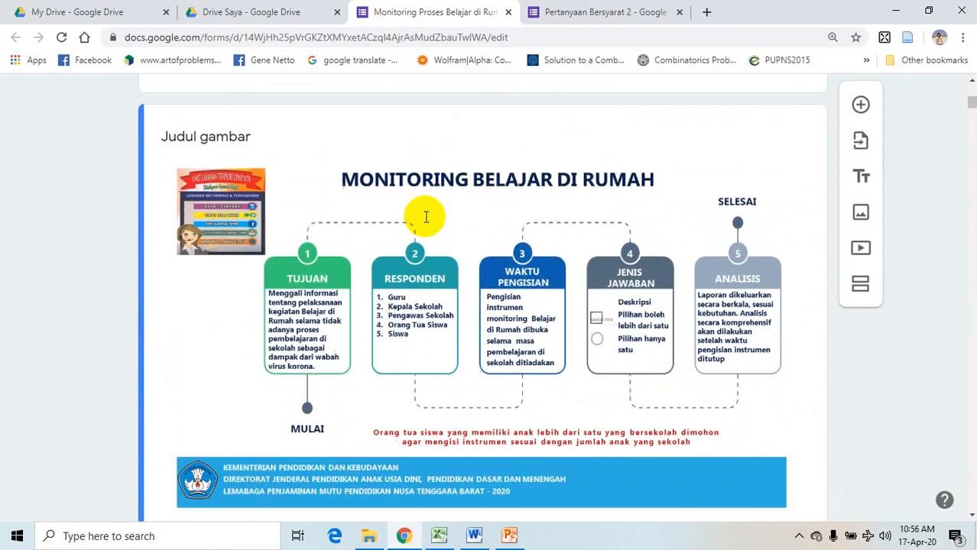
scroll(426, 222, "down", 8)
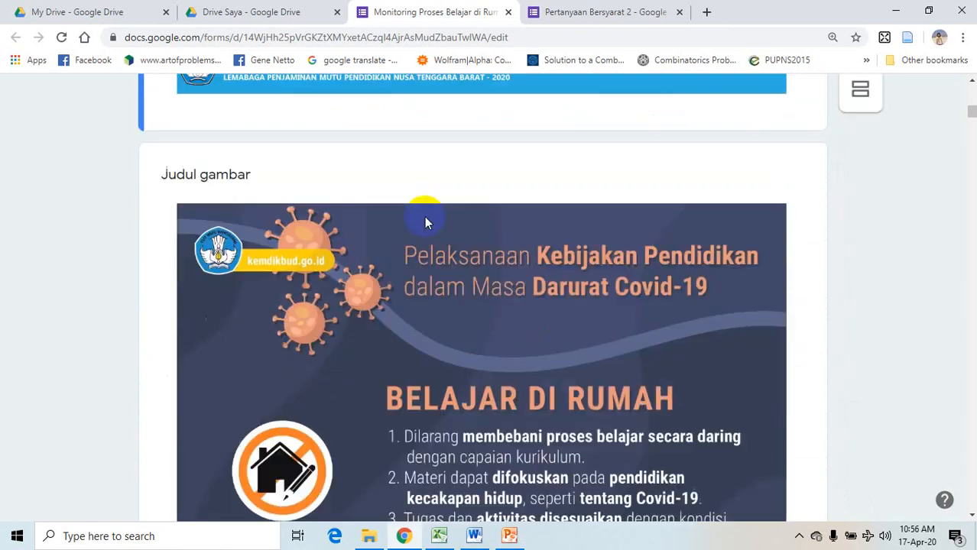
scroll(425, 222, "down", 2)
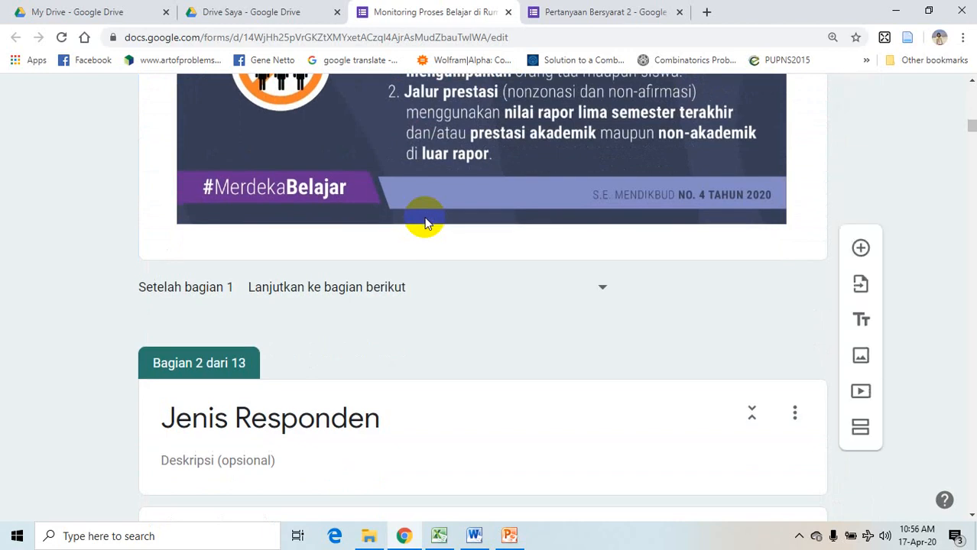
scroll(425, 222, "up", 1)
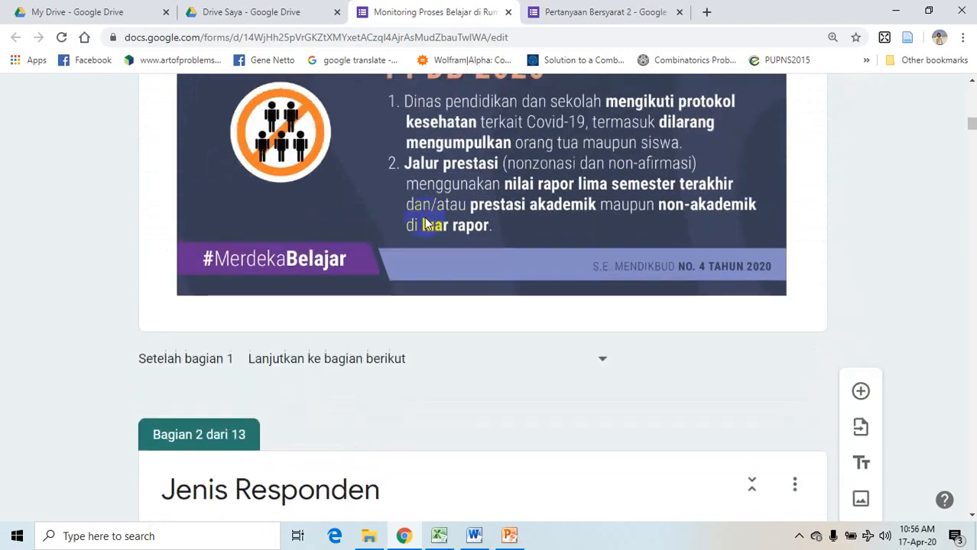
scroll(425, 223, "up", 5)
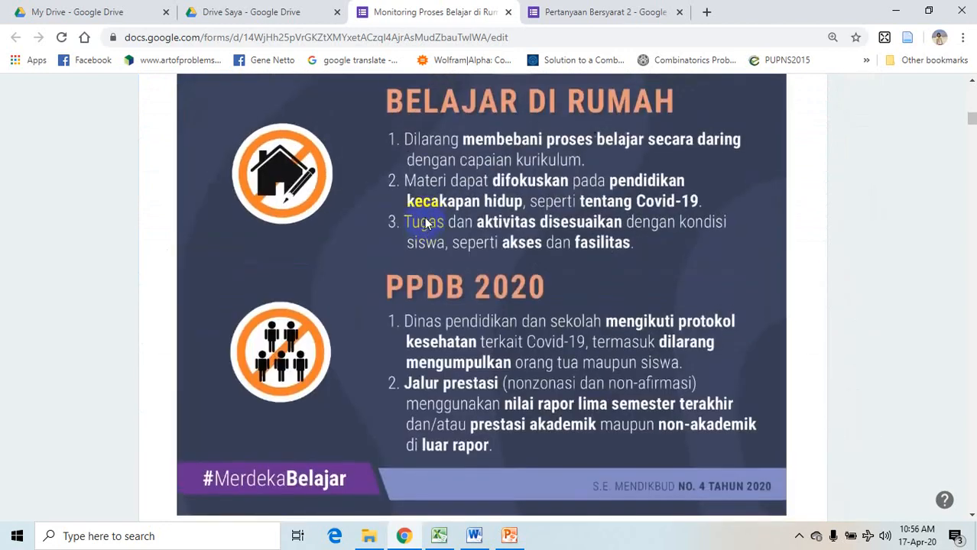
scroll(426, 223, "up", 5)
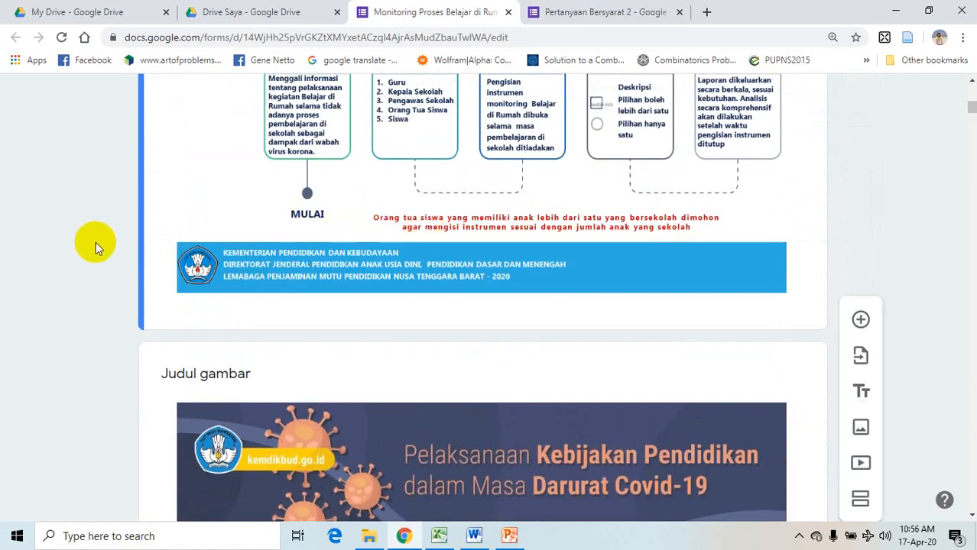
scroll(102, 248, "down", 10)
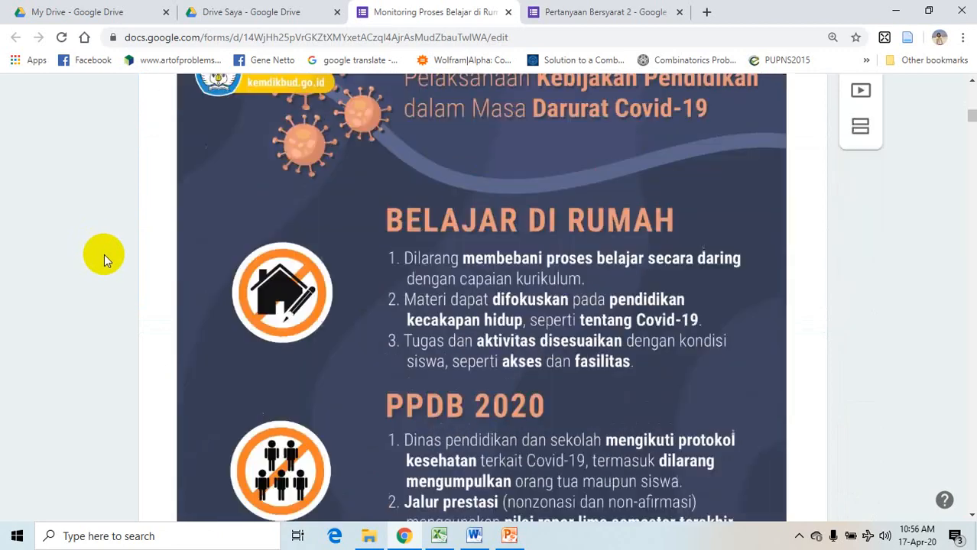
scroll(714, 192, "up", 8)
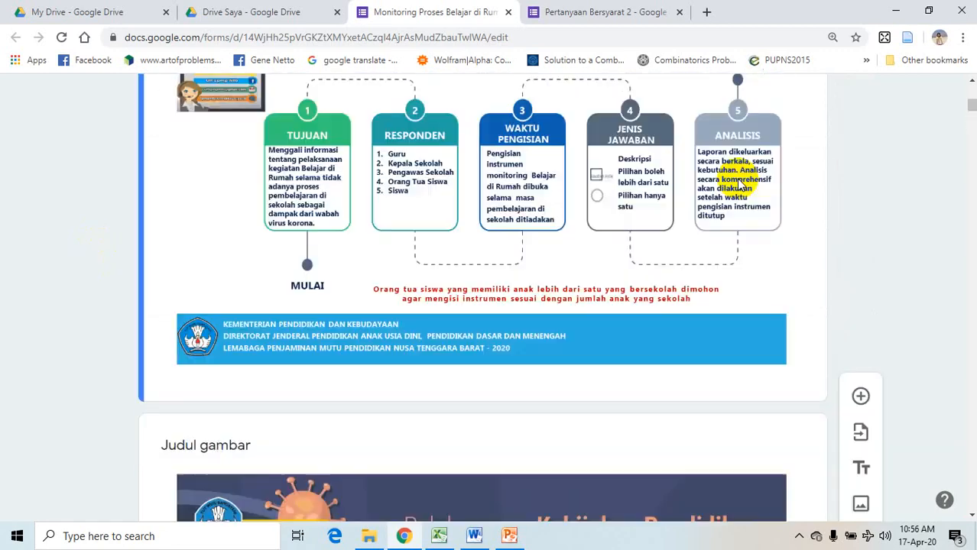
- Open the form's preview and review its first page, from the header and title through both information images
scroll(738, 180, "up", 10)
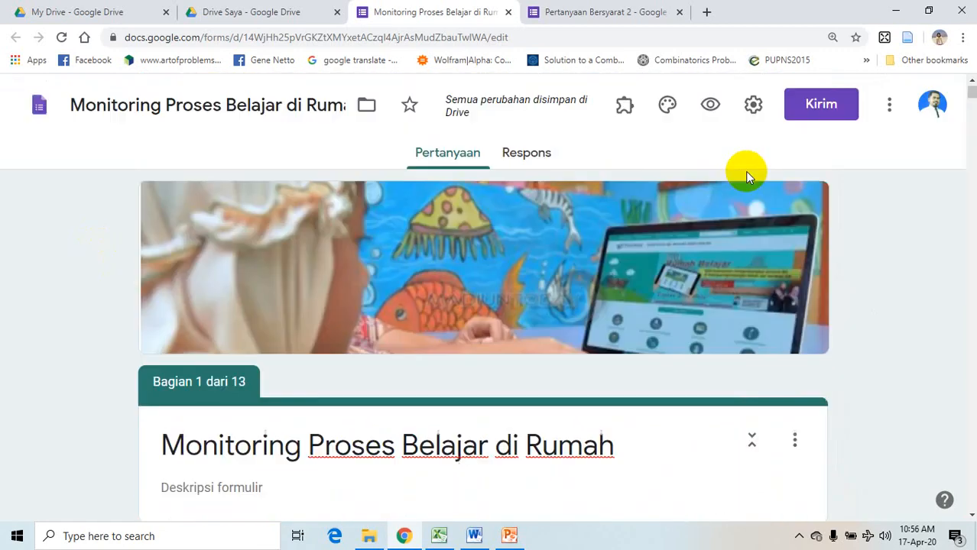
left_click(710, 109)
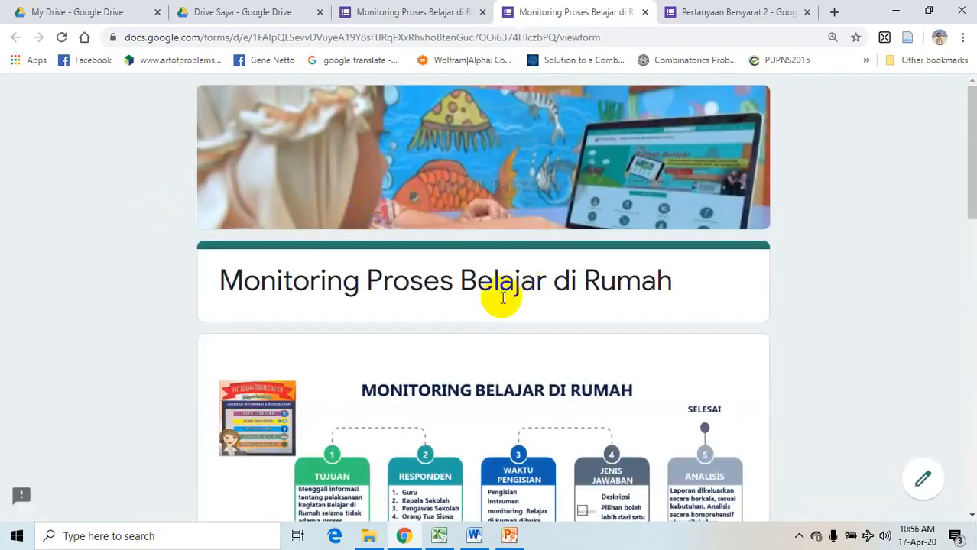
scroll(493, 315, "down", 5)
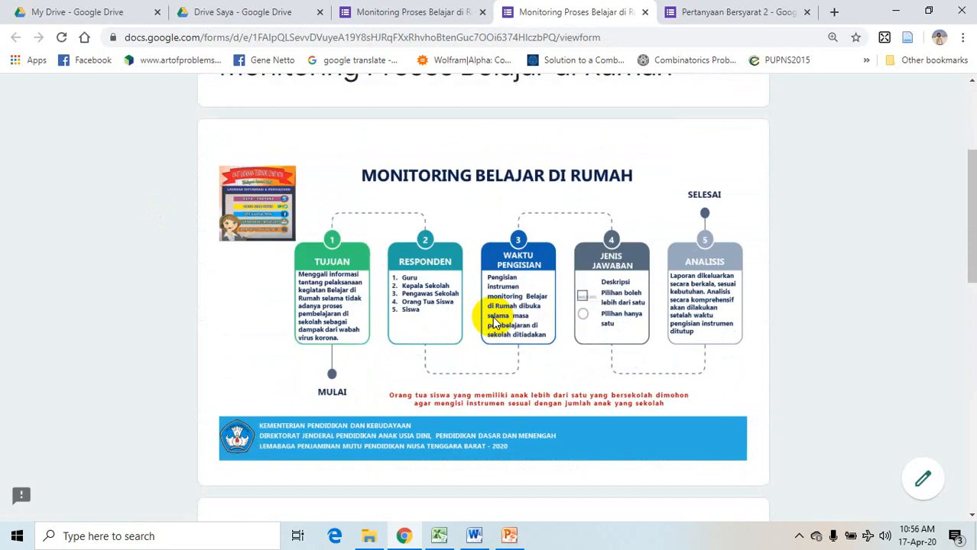
scroll(492, 316, "down", 2)
scroll(492, 315, "up", 7)
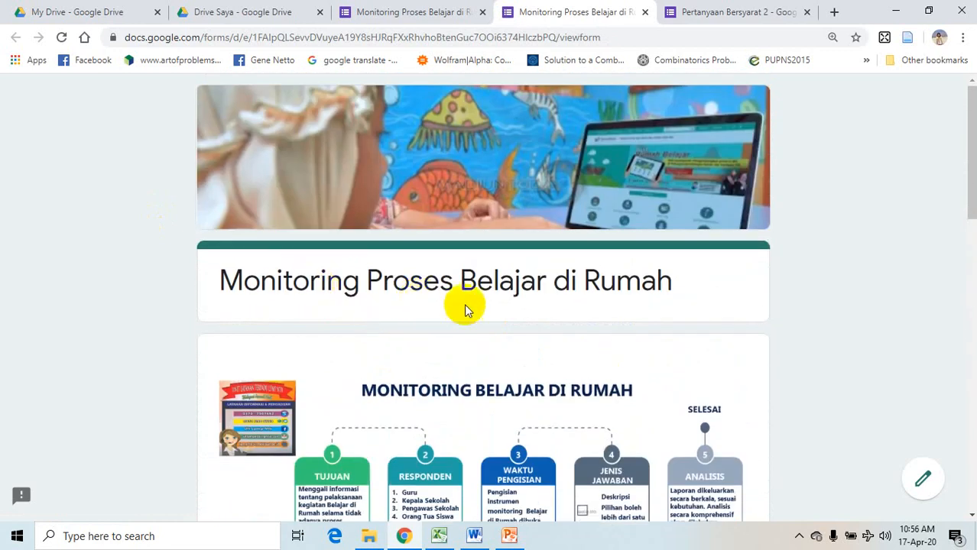
scroll(502, 324, "down", 8)
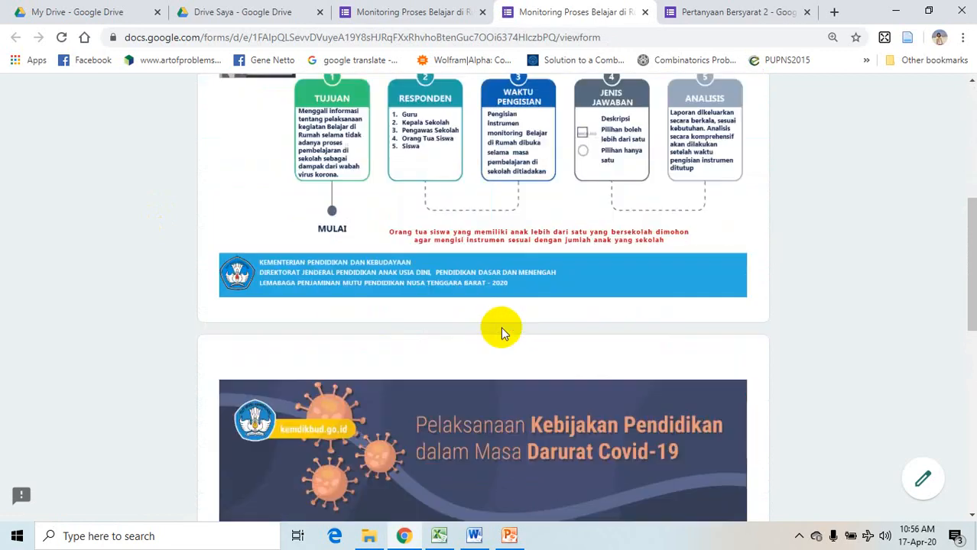
scroll(501, 334, "down", 5)
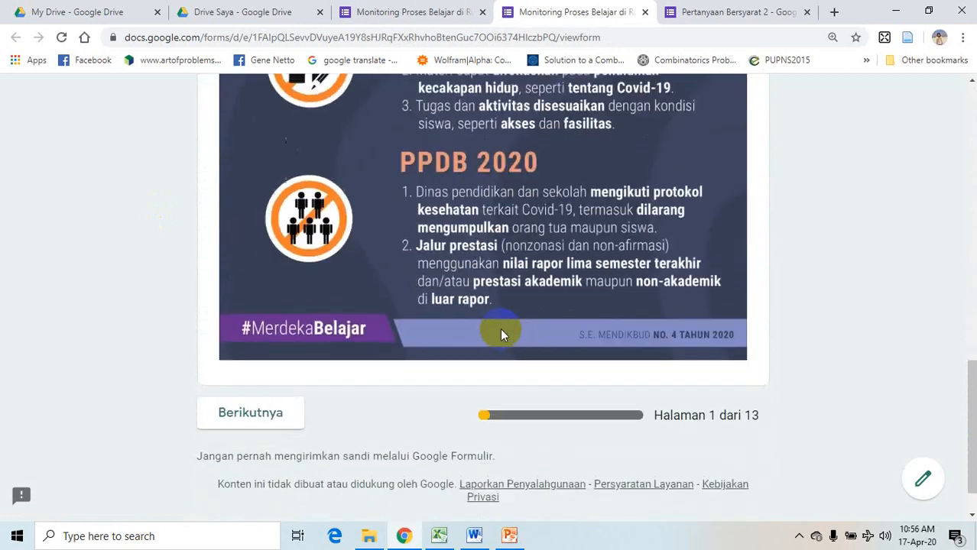
scroll(501, 334, "up", 5)
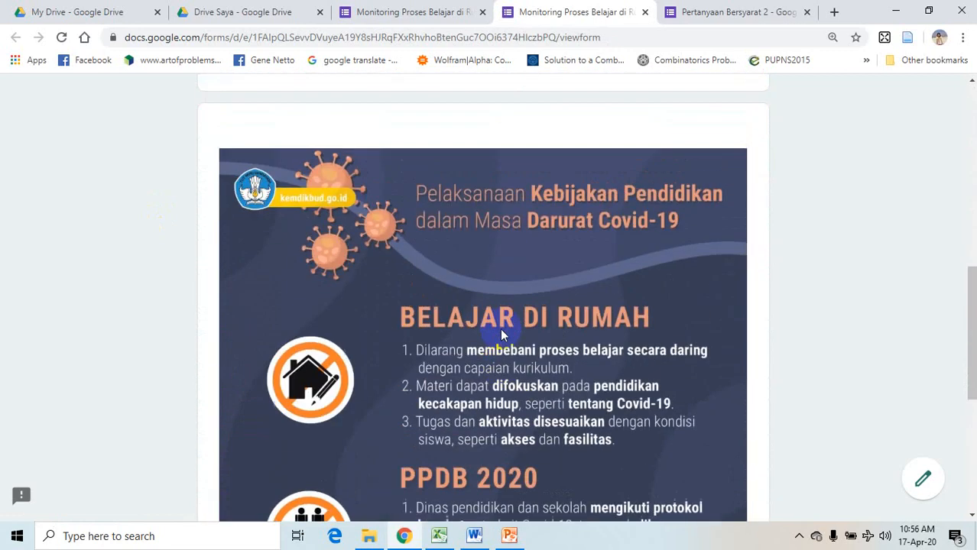
scroll(501, 333, "up", 3)
scroll(501, 333, "down", 3)
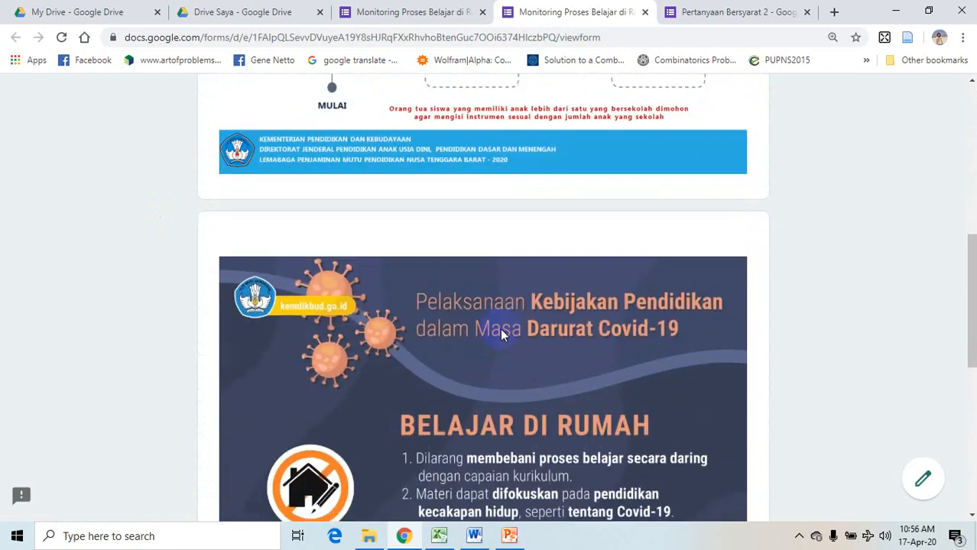
scroll(501, 334, "down", 5)
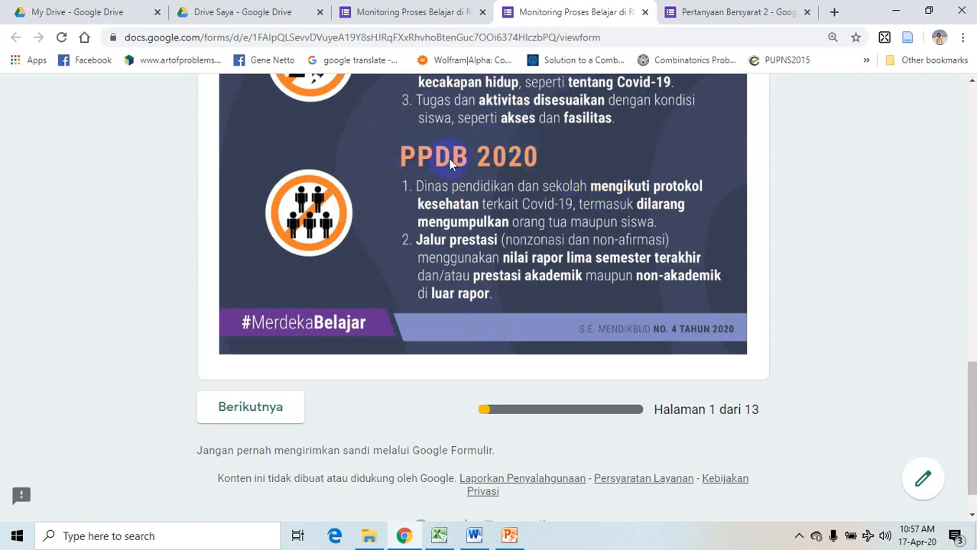
- Advance the previewed form to its second page and review the questions from Jenis Responden and Kabupaten/Kota through Satuan Pendidikan and Nama Sekolah
left_click(253, 409)
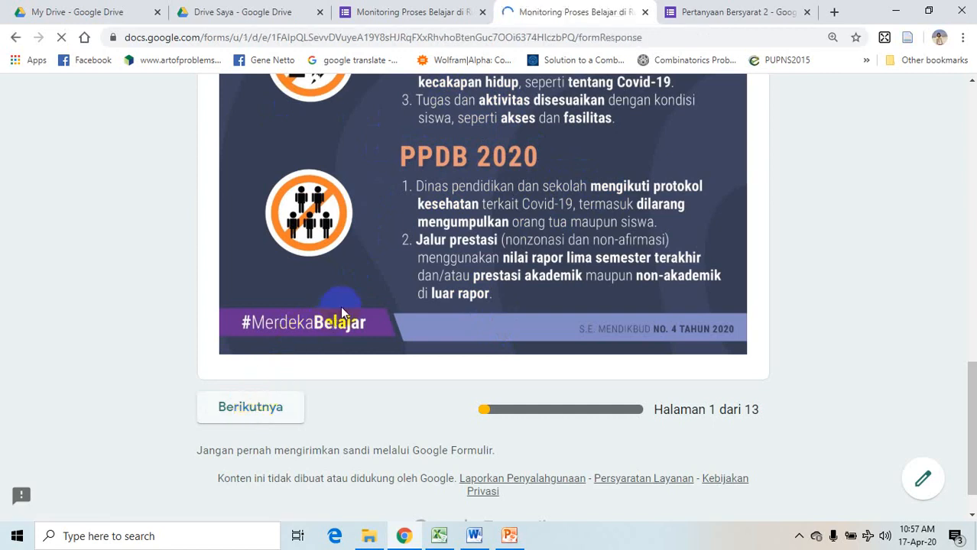
scroll(328, 305, "down", 3)
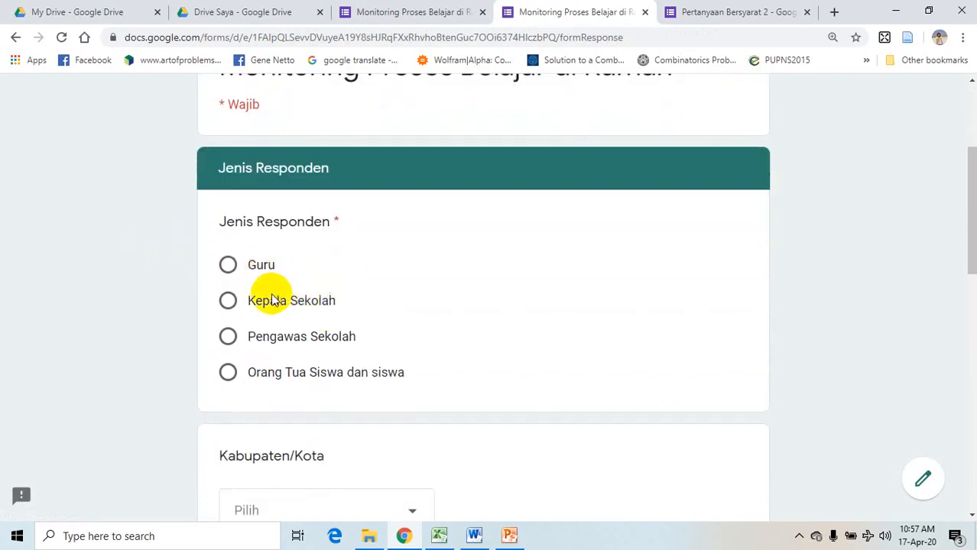
scroll(275, 298, "down", 1)
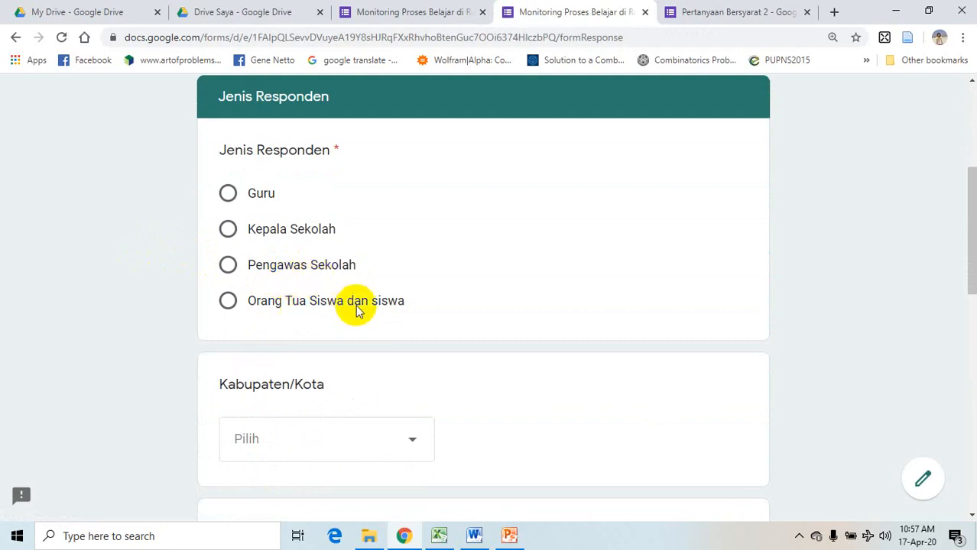
scroll(372, 314, "down", 4)
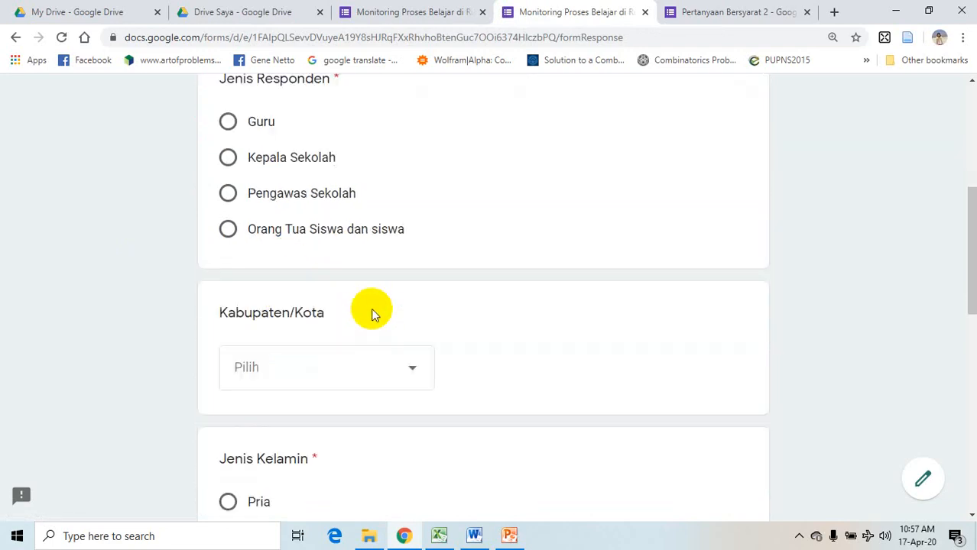
scroll(309, 260, "down", 6)
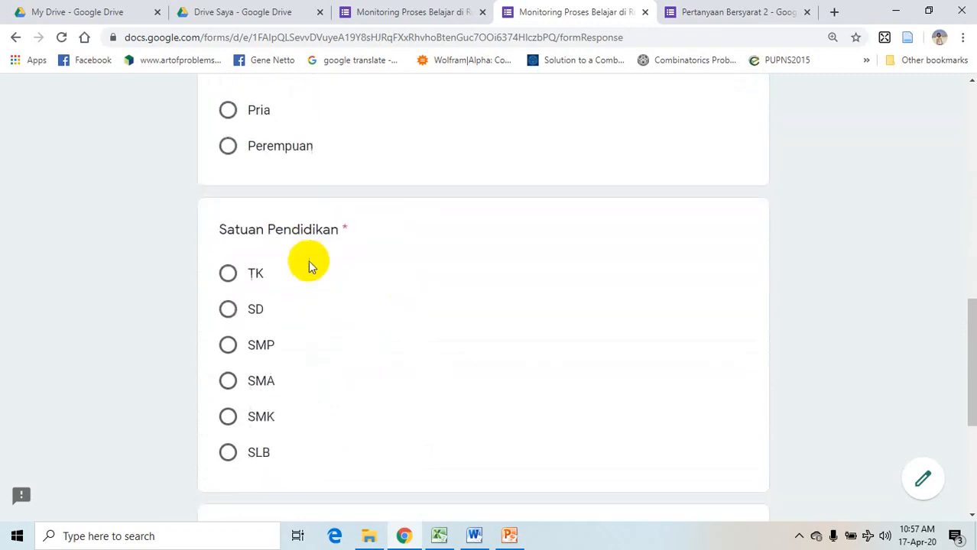
scroll(246, 359, "up", 10)
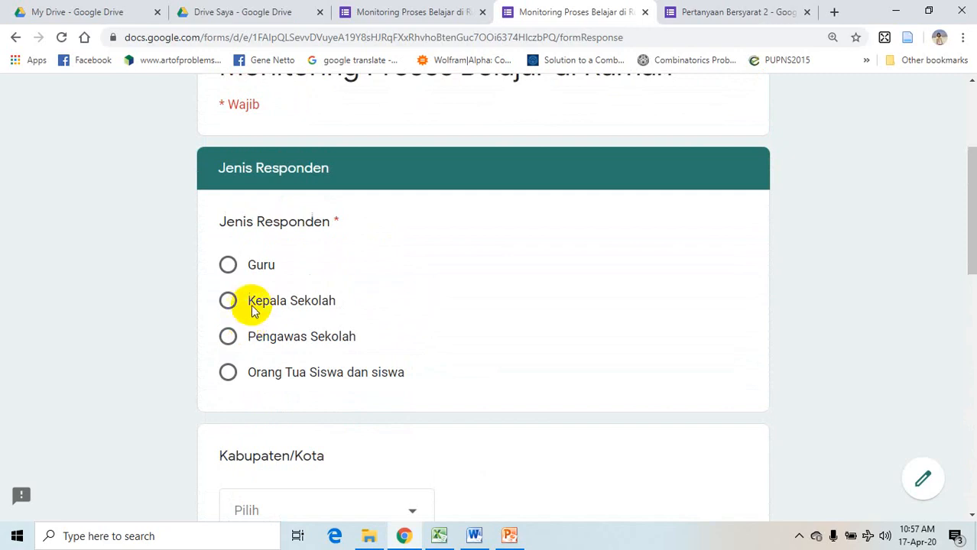
scroll(207, 315, "down", 1)
scroll(206, 314, "down", 2)
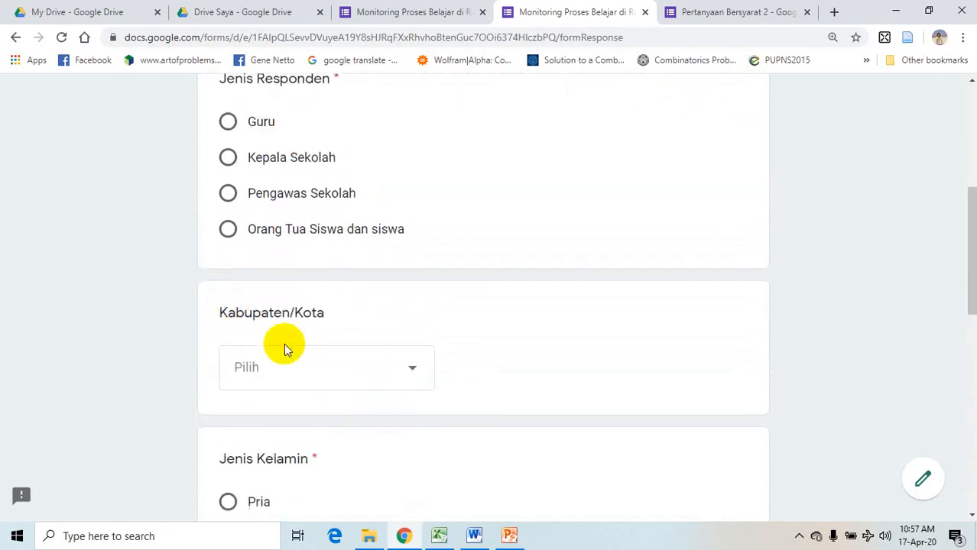
scroll(277, 342, "down", 5)
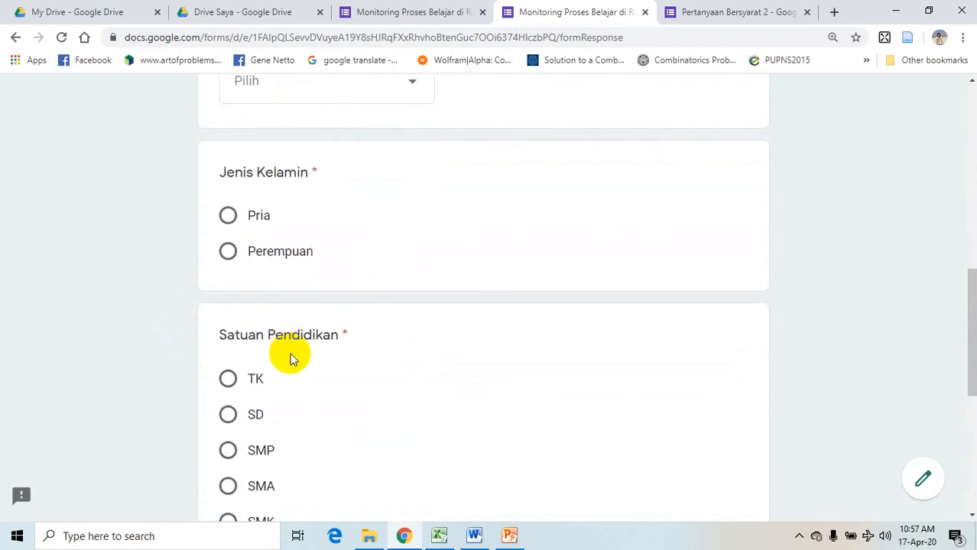
scroll(293, 284, "down", 3)
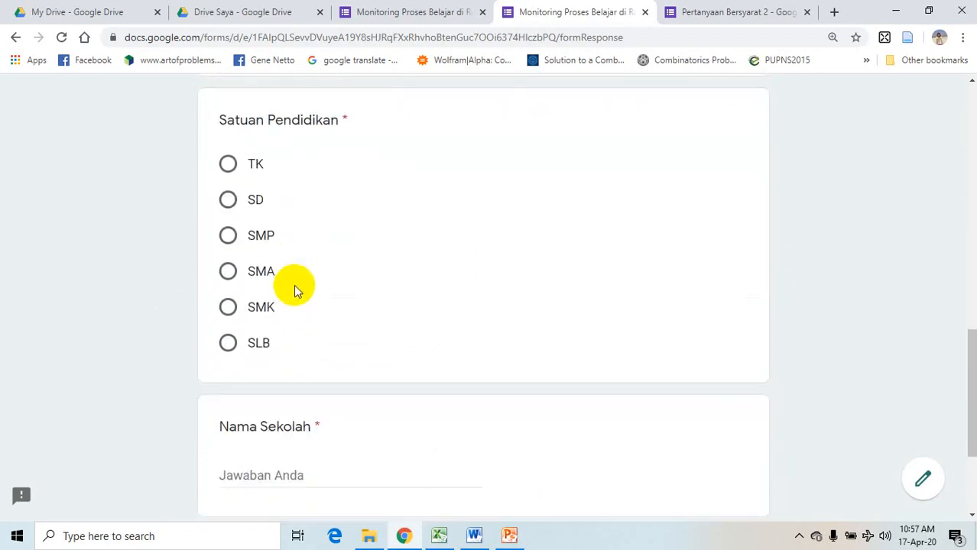
scroll(283, 372, "up", 6)
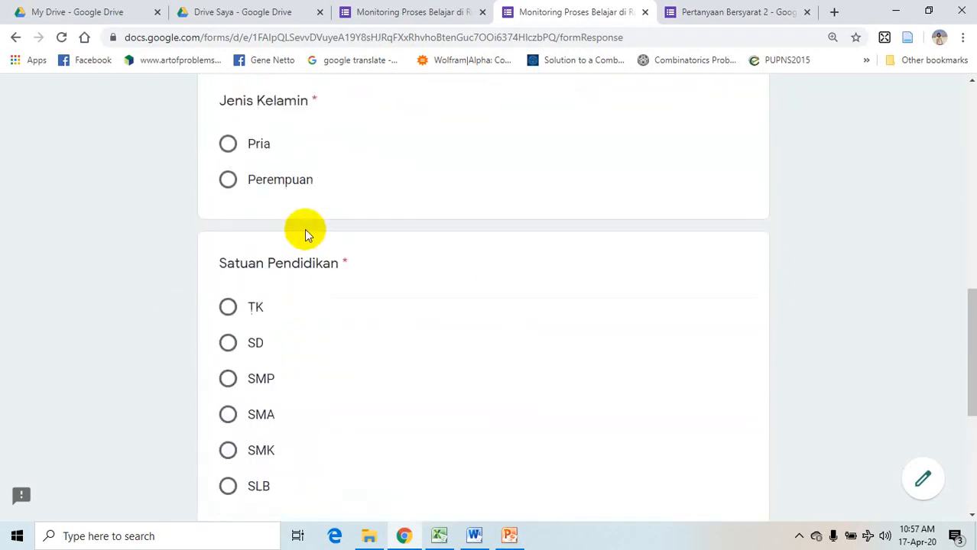
scroll(331, 282, "up", 3)
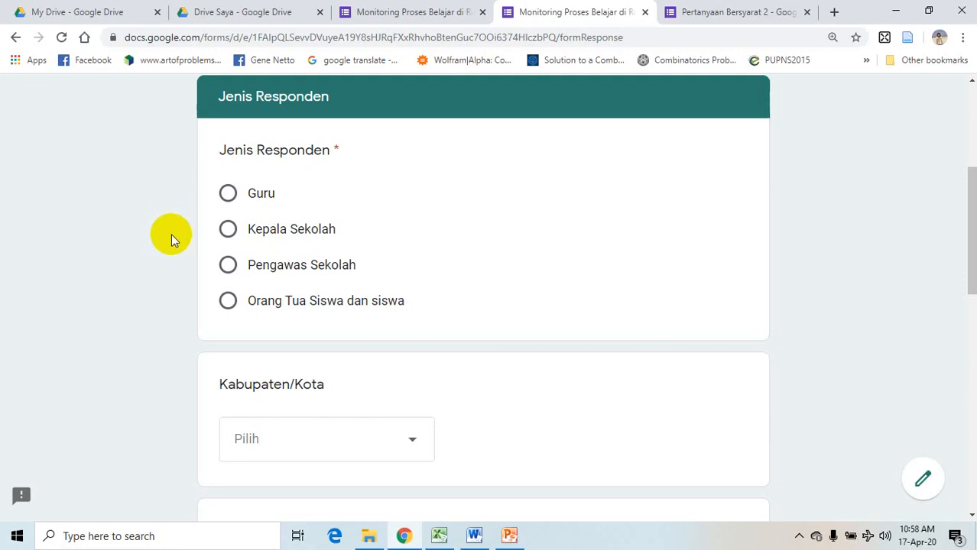
scroll(171, 235, "down", 6)
scroll(172, 236, "down", 3)
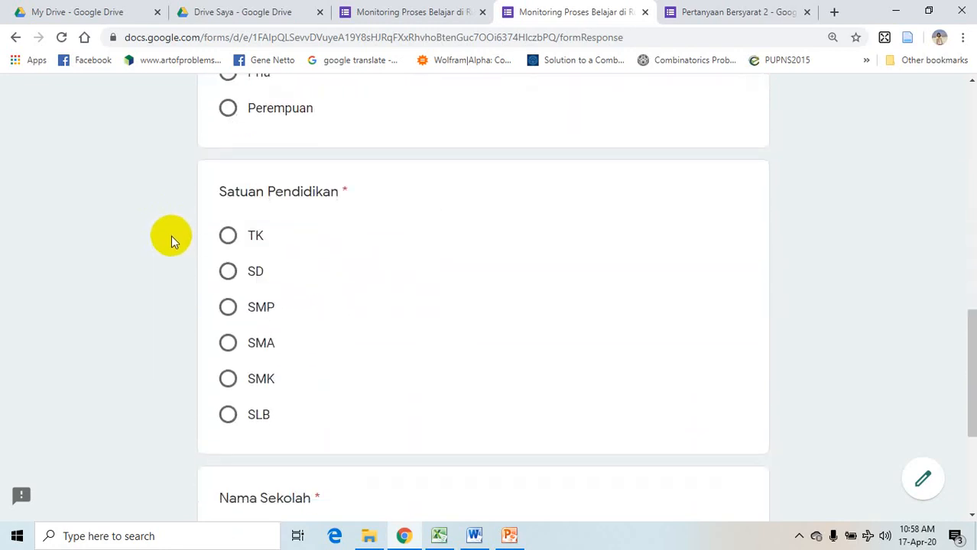
- Answer the second page with Jenis Responden Guru, Kabupaten/Kota Kota Mataram, Jenis Kelamin Pria and Satuan Pendidikan TK
scroll(172, 235, "up", 4)
scroll(171, 240, "up", 6)
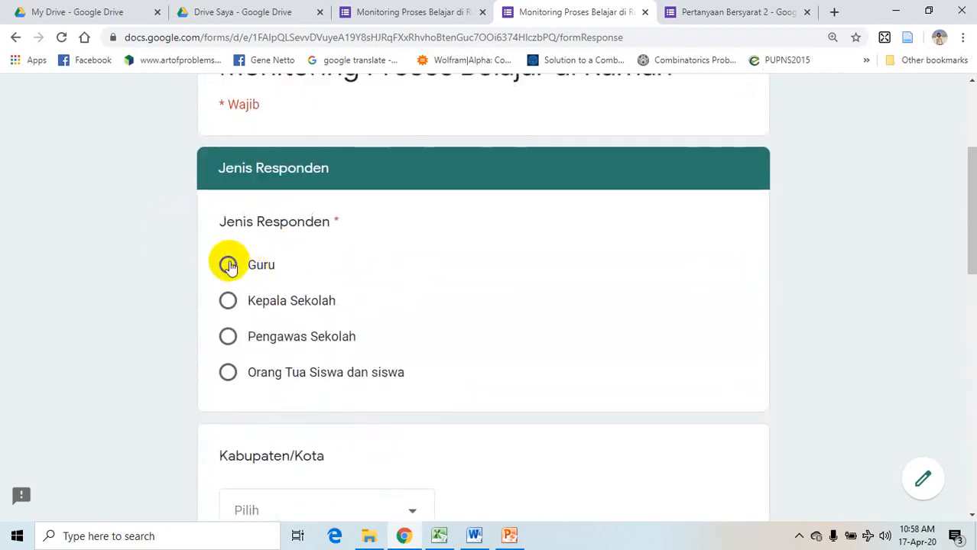
left_click(228, 265)
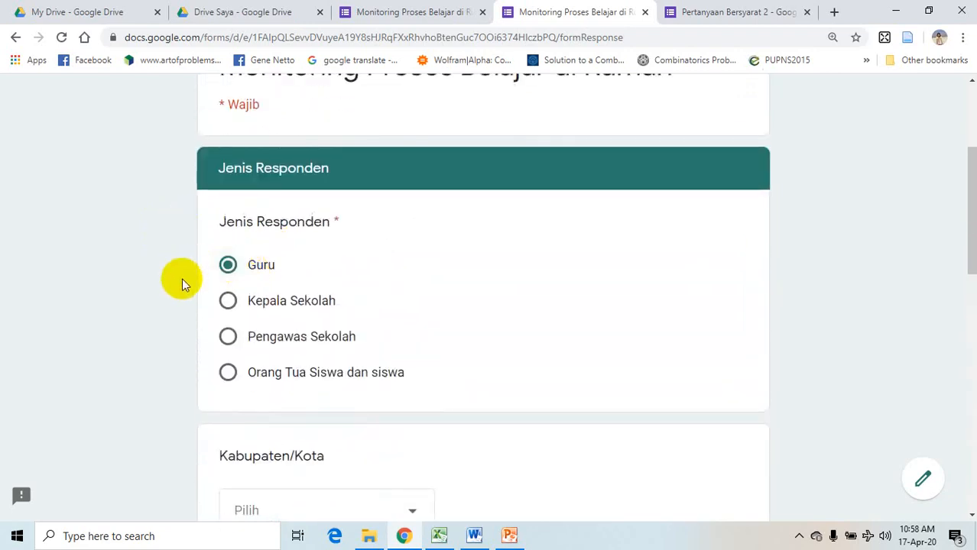
scroll(294, 340, "down", 3)
left_click(301, 306)
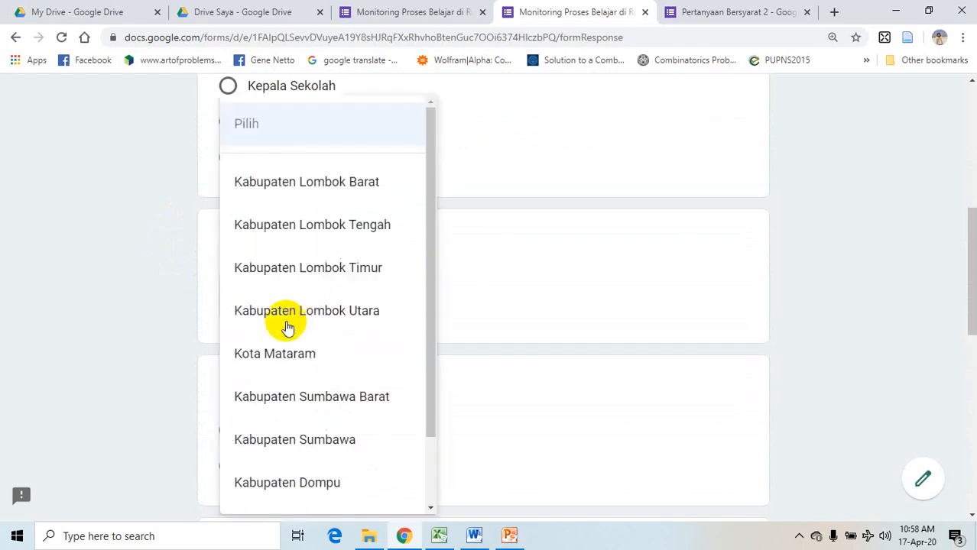
left_click(274, 350)
scroll(200, 333, "down", 3)
left_click(229, 379)
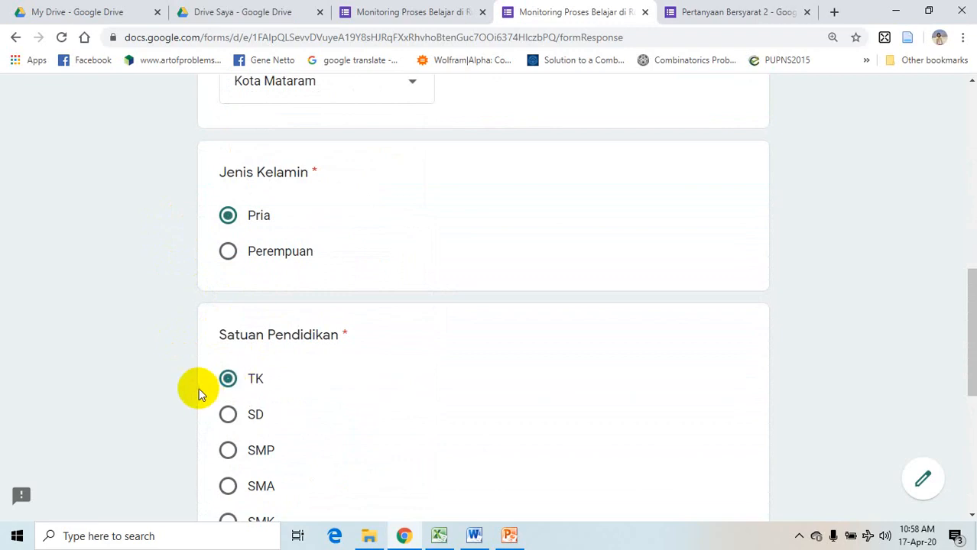
- Enter "LPMP NTB" as the Nama Sekolah and recheck the answers on the second page
scroll(200, 389, "down", 3)
left_click(291, 477)
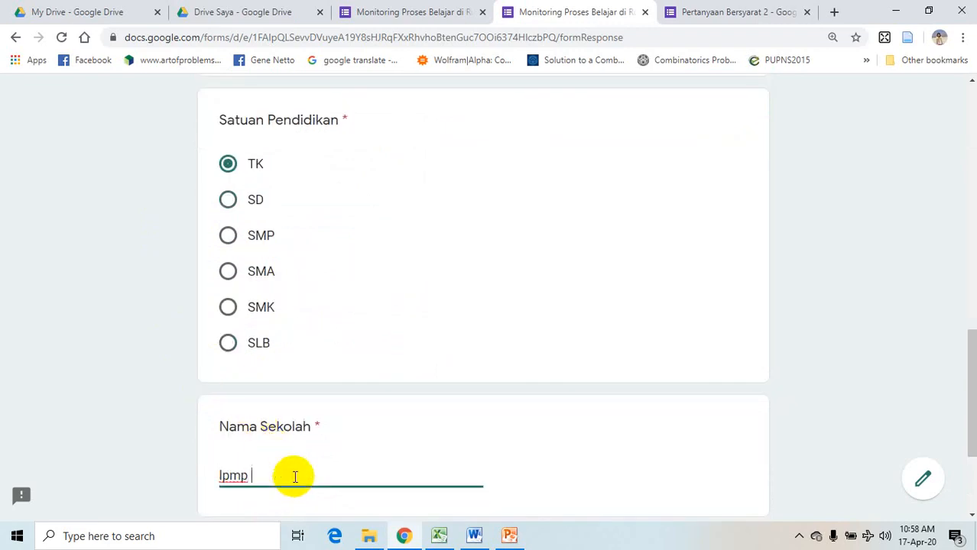
key("BackSpace")
key("BackSpace")
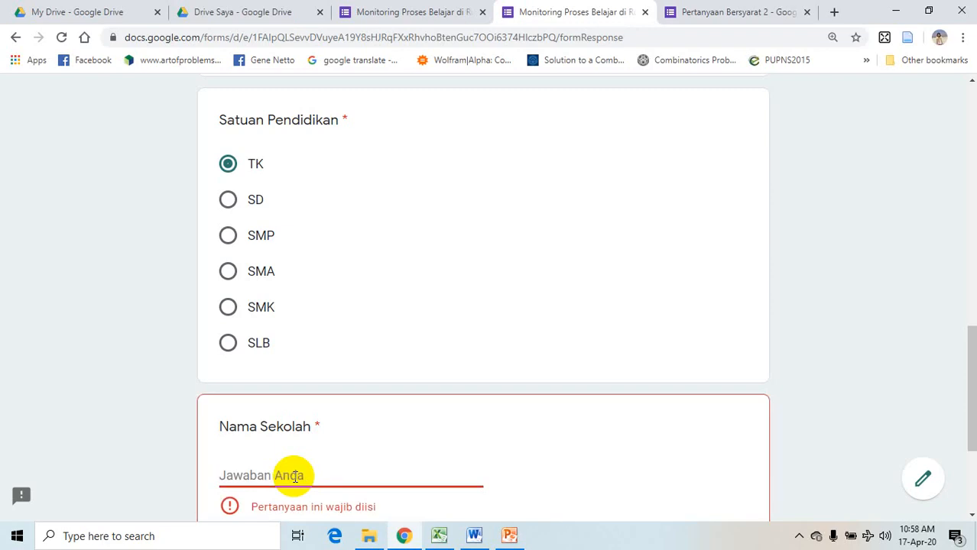
type("LPMP NTB")
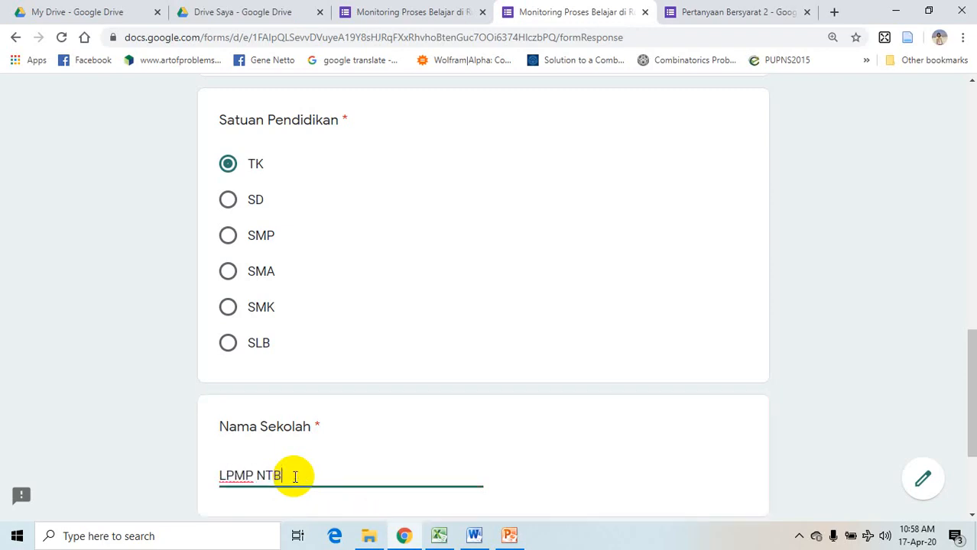
scroll(157, 362, "down", 3)
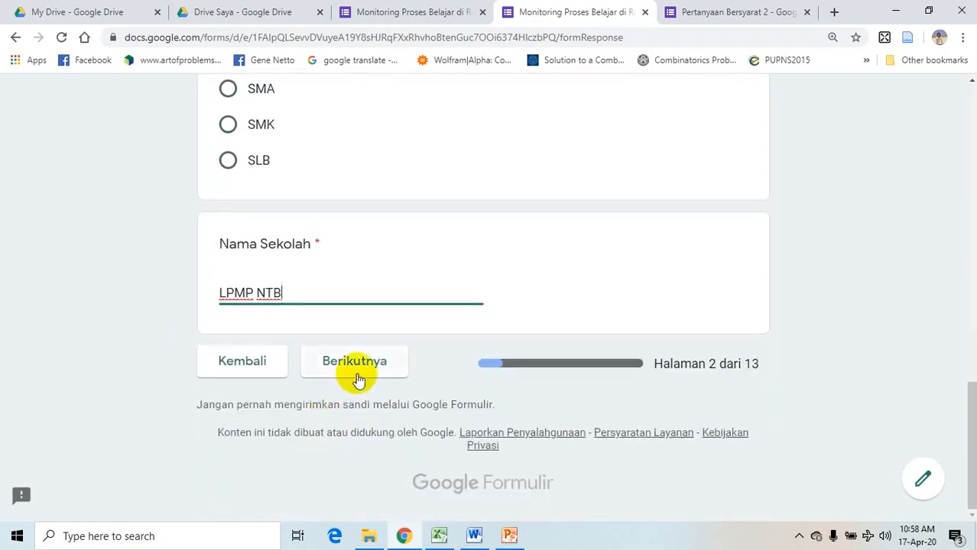
scroll(175, 253, "up", 5)
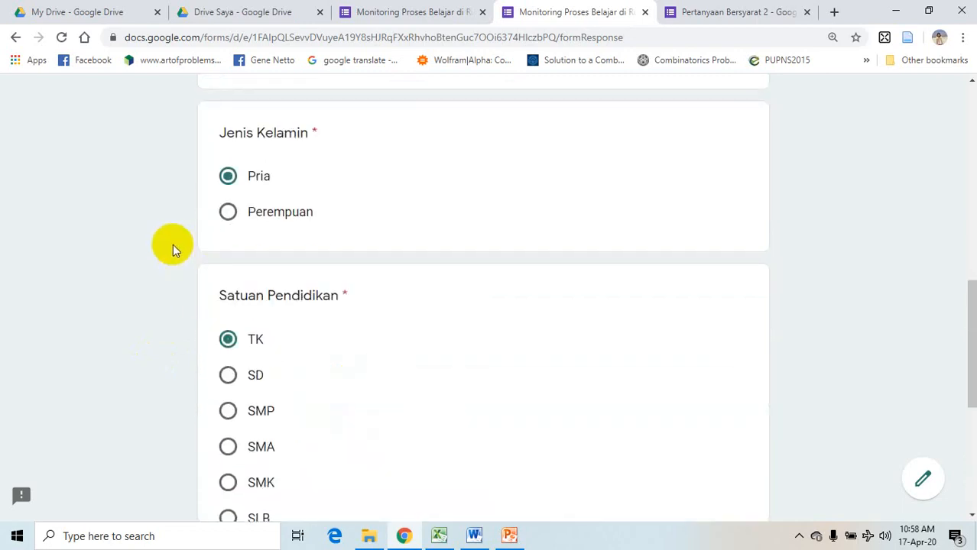
scroll(175, 241, "up", 5)
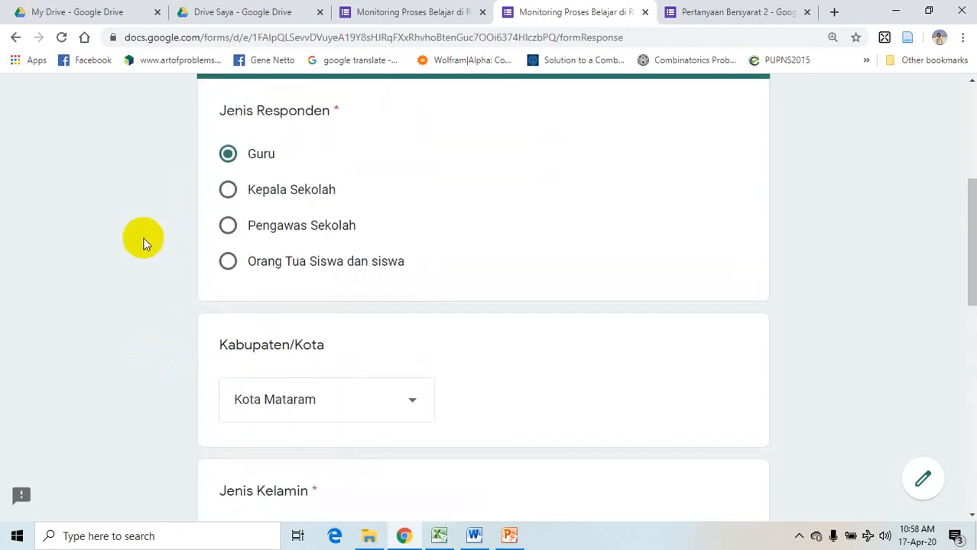
scroll(145, 242, "down", 10)
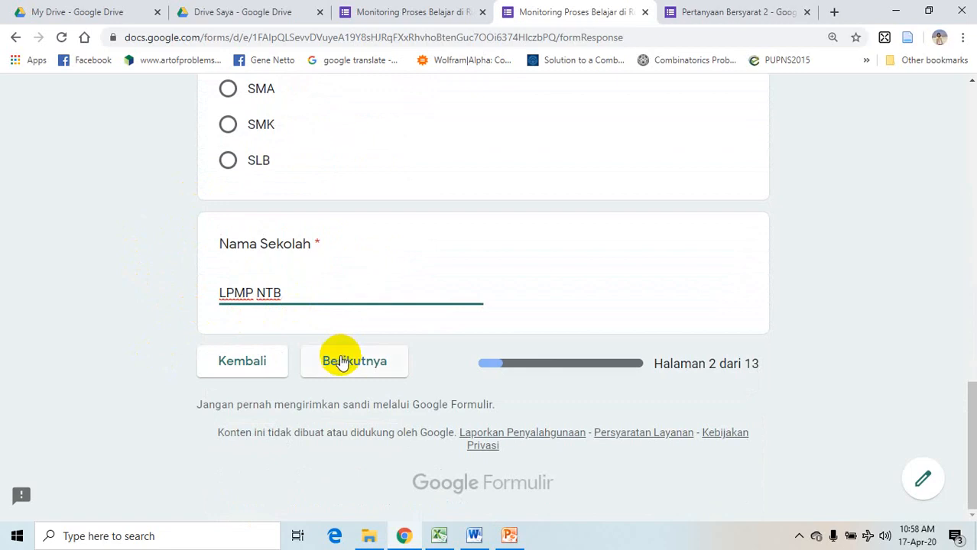
- Advance the form with the Guru answer and review the Responden Guru dan Kepala Sekolah questions
left_click(341, 362)
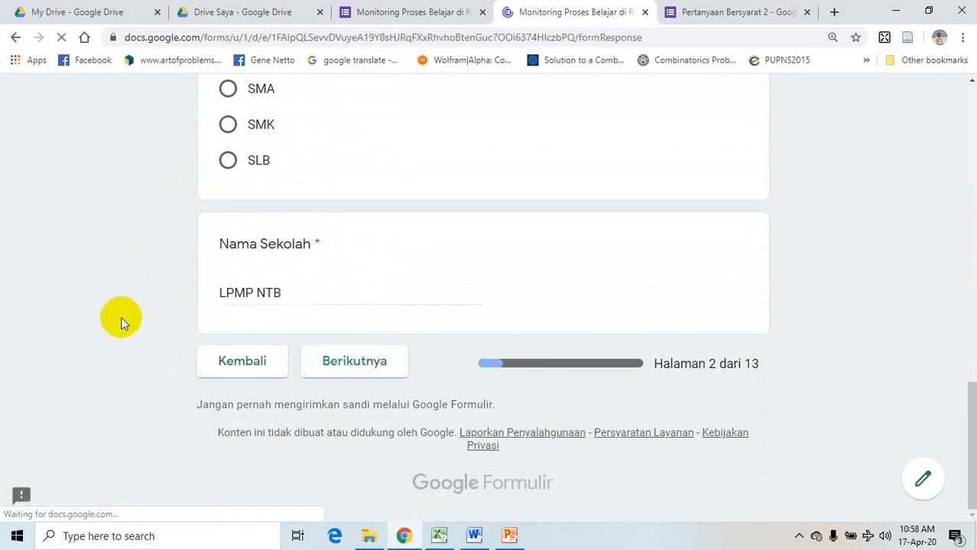
scroll(122, 317, "down", 3)
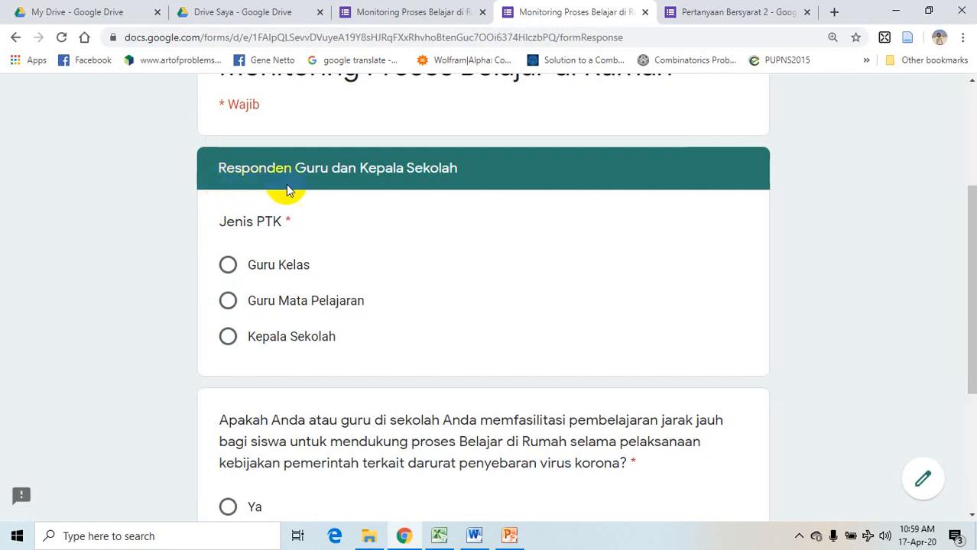
scroll(229, 253, "down", 3)
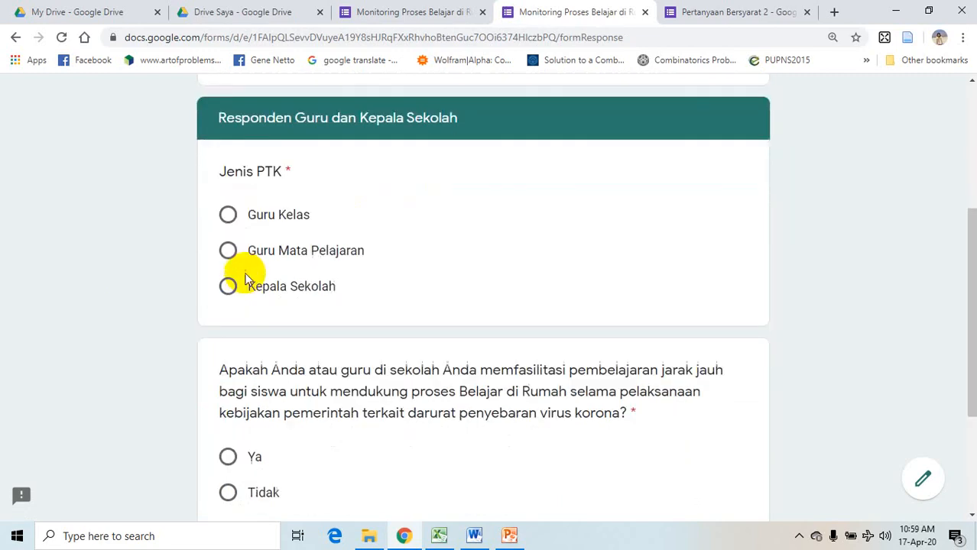
- Go back to the second page, change Jenis Responden to Pengawas Sekolah and advance the form
left_click(243, 360)
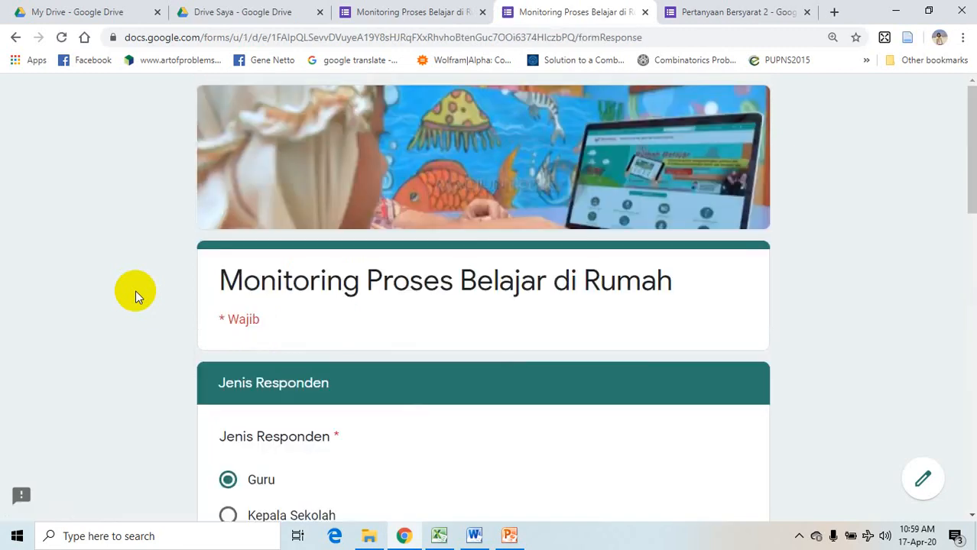
scroll(221, 355, "down", 3)
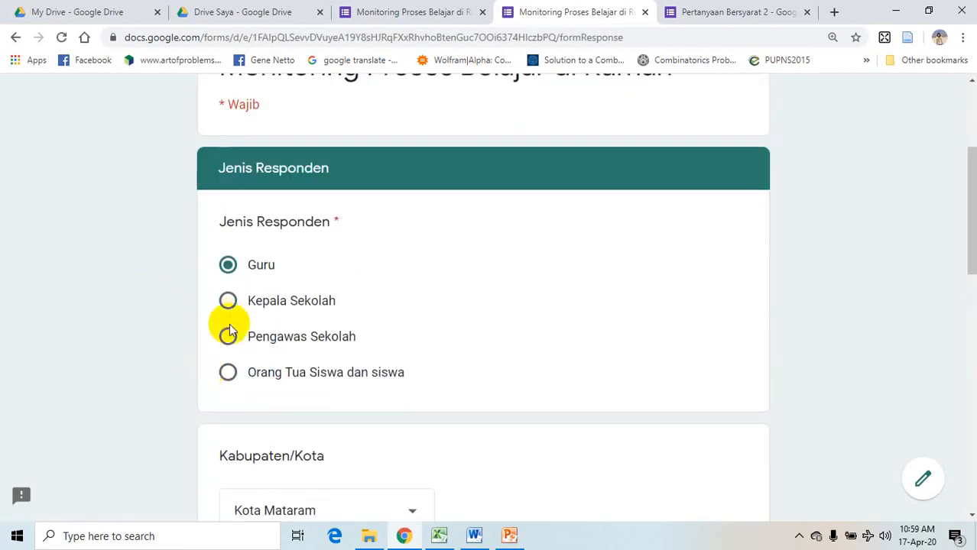
left_click(227, 338)
scroll(179, 342, "down", 8)
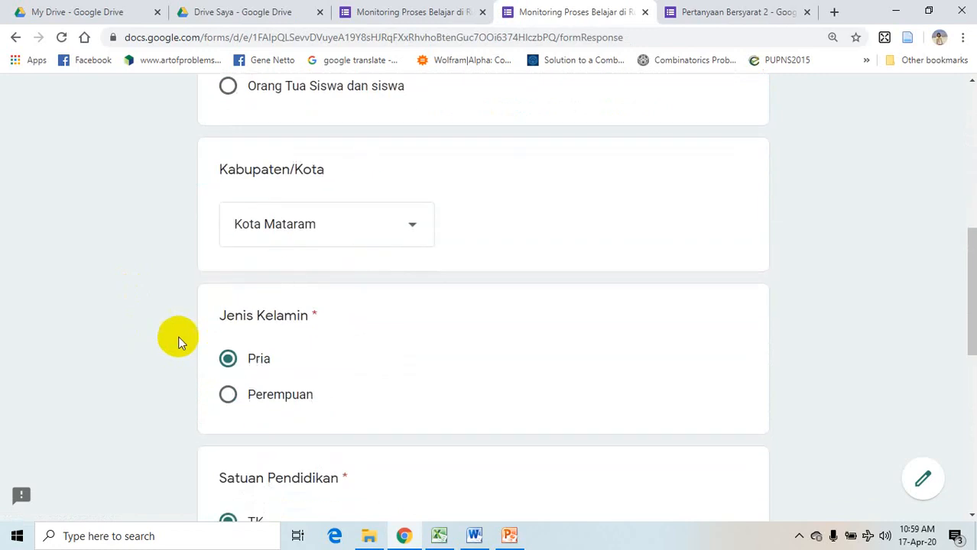
scroll(203, 353, "down", 3)
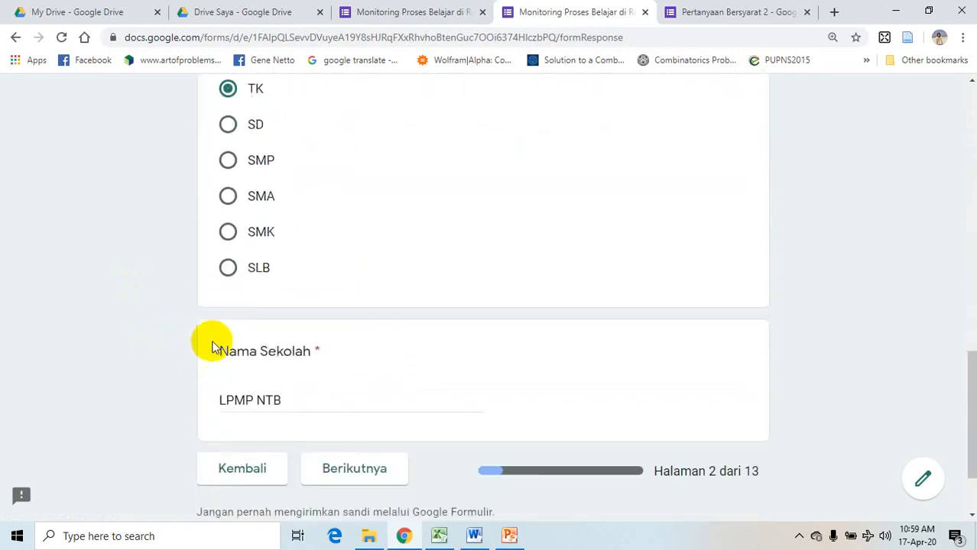
left_click(363, 363)
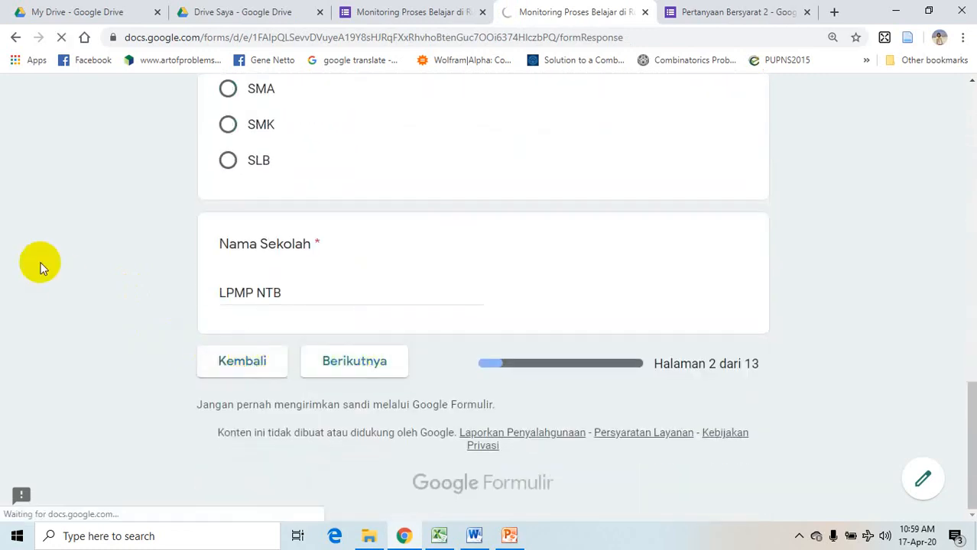
- Review the Responden Pengawas Sekolah page, from Nama Sekolah Binaan to the distance-learning question
scroll(42, 266, "down", 3)
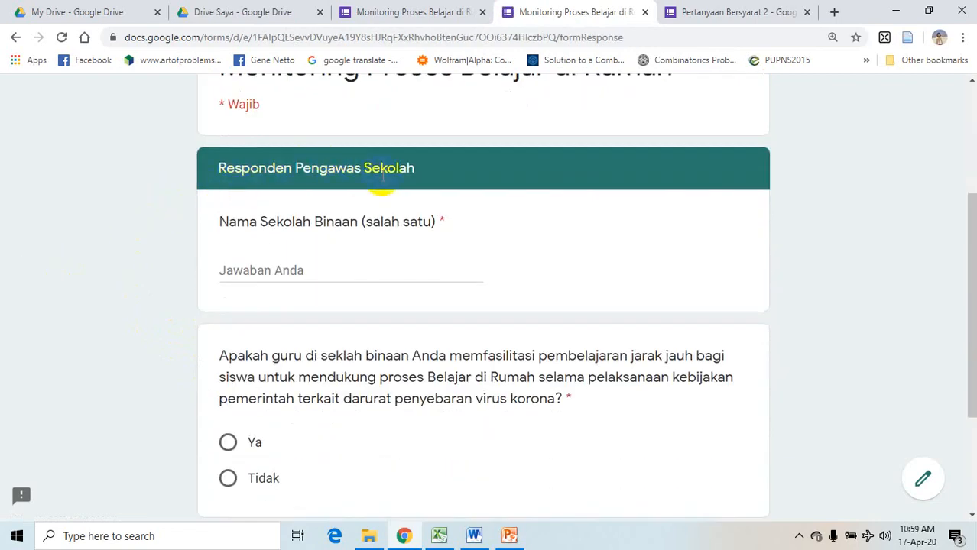
scroll(203, 234, "down", 3)
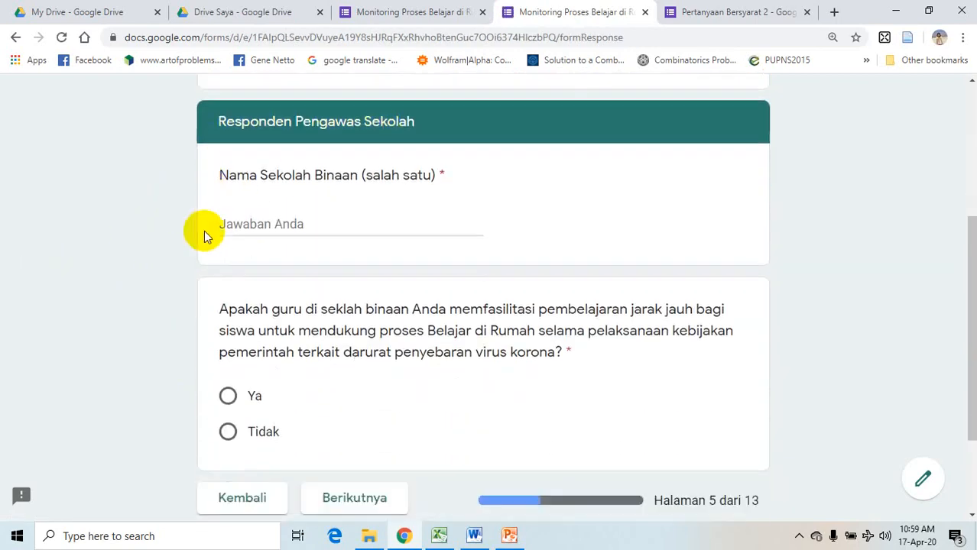
scroll(249, 183, "up", 2)
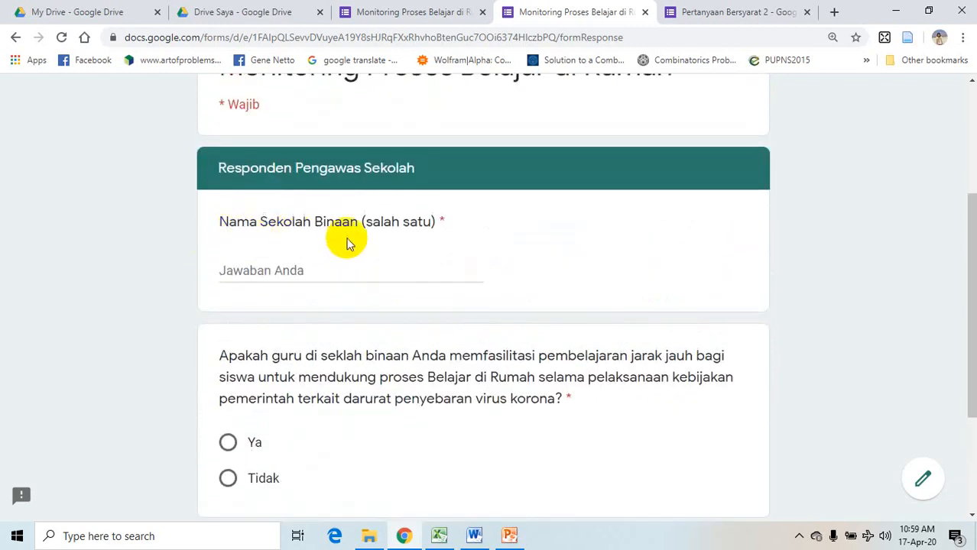
scroll(276, 245, "down", 2)
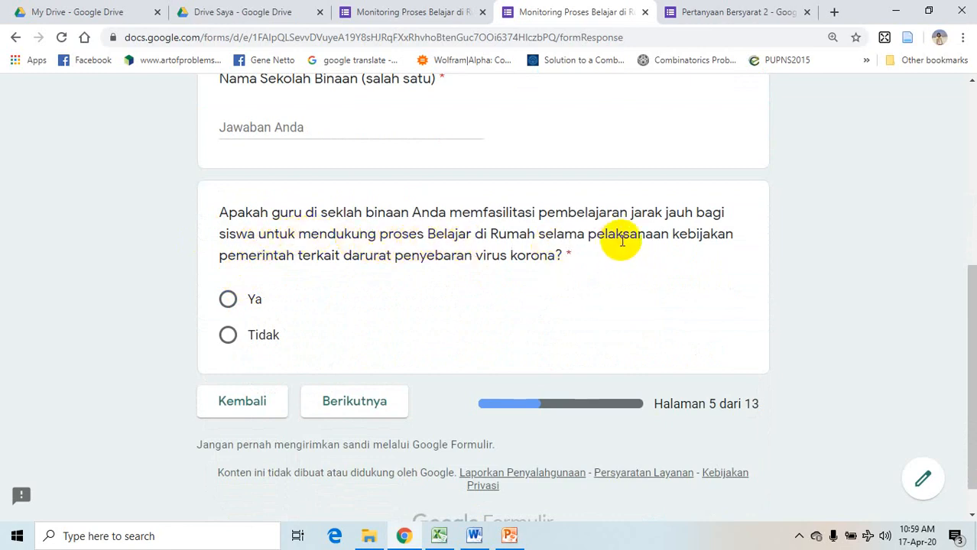
- Return to the second page, set Jenis Responden back to Guru and advance the form
left_click(246, 399)
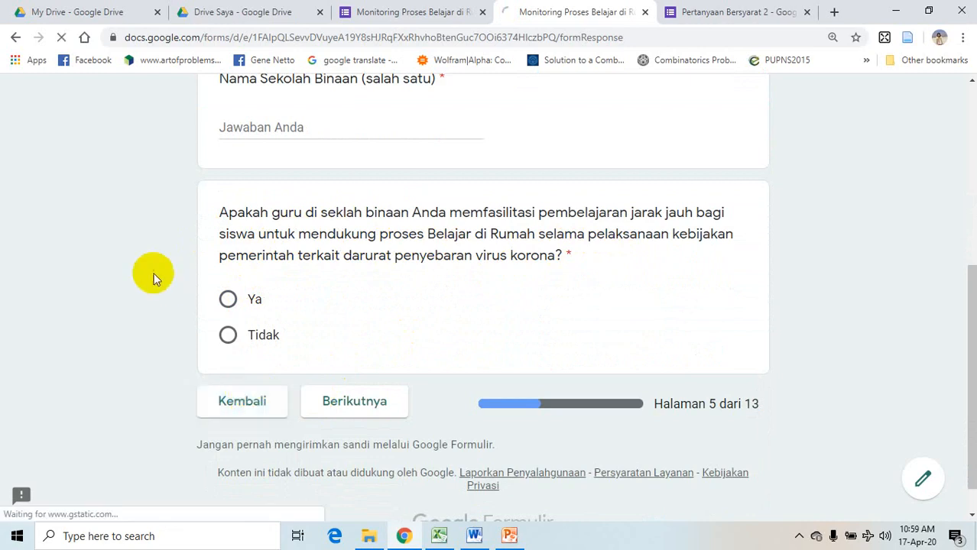
scroll(145, 275, "up", 3)
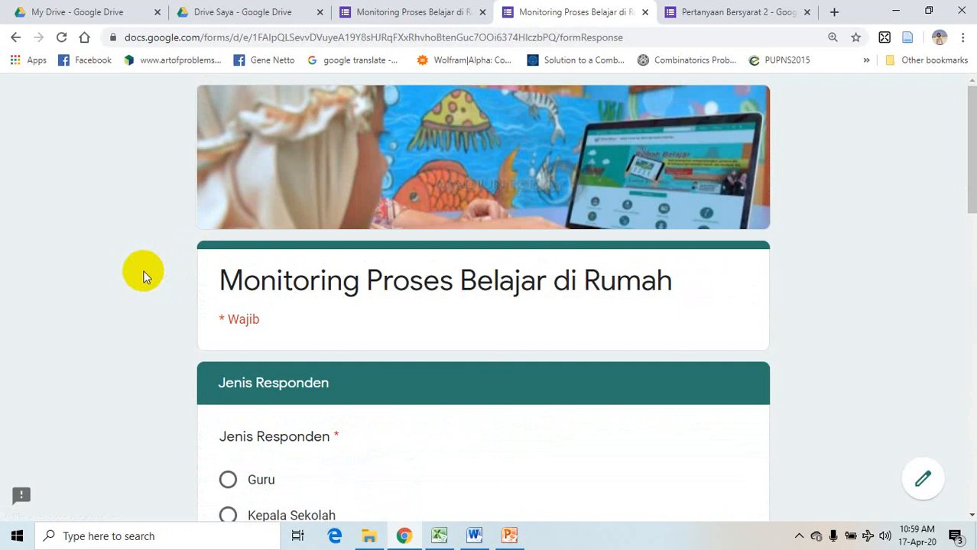
scroll(145, 271, "down", 4)
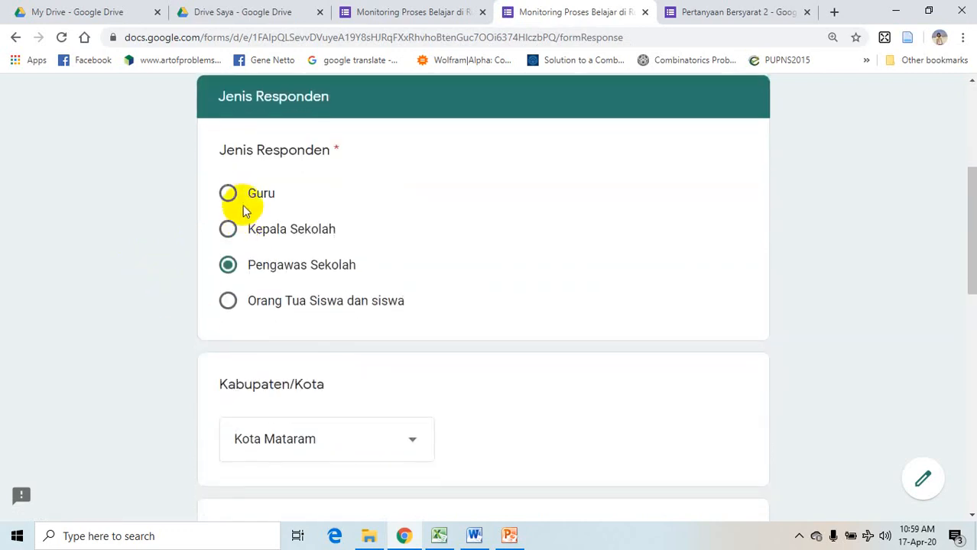
left_click(229, 194)
scroll(137, 249, "down", 10)
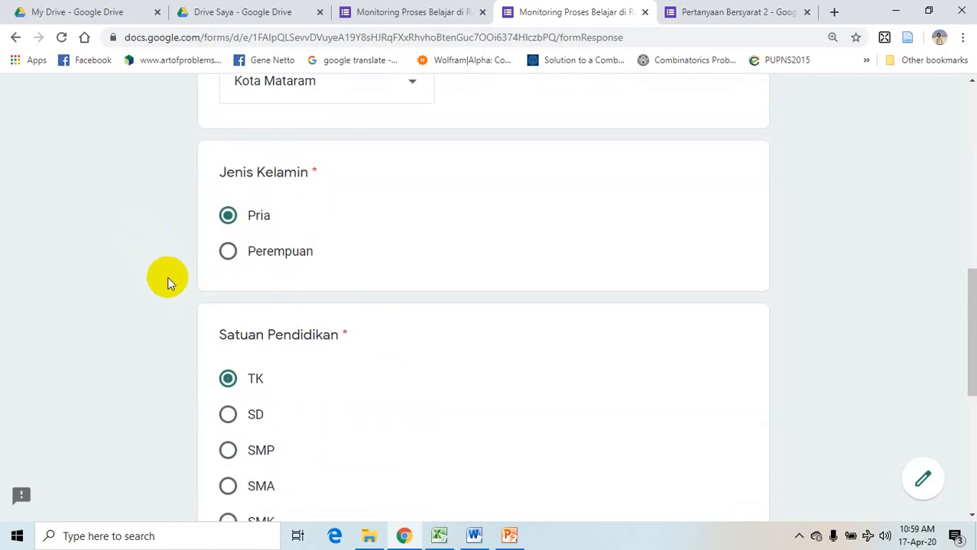
left_click(350, 411)
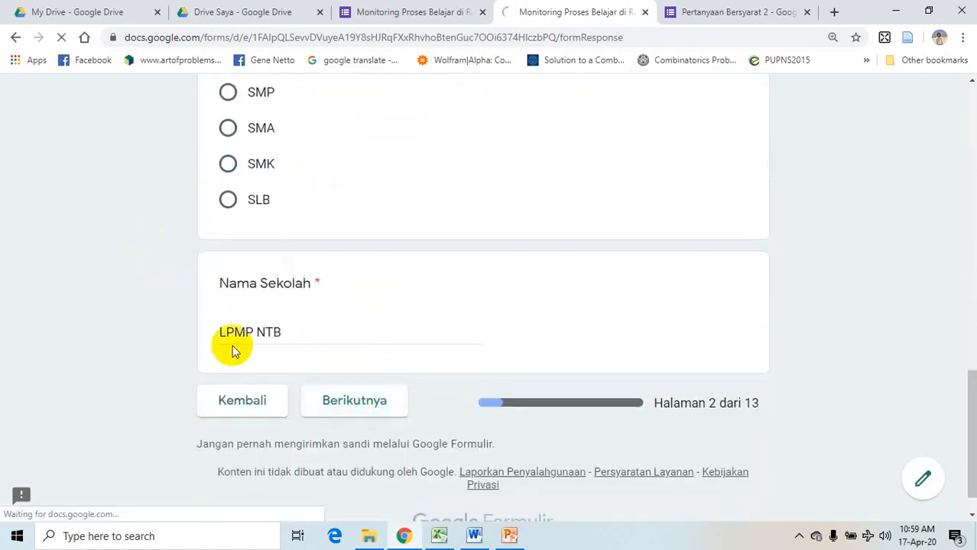
- Reread the Responden Guru dan Kepala Sekolah page, from Jenis PTK to the Ya/Tidak distance-learning question
scroll(156, 321, "down", 5)
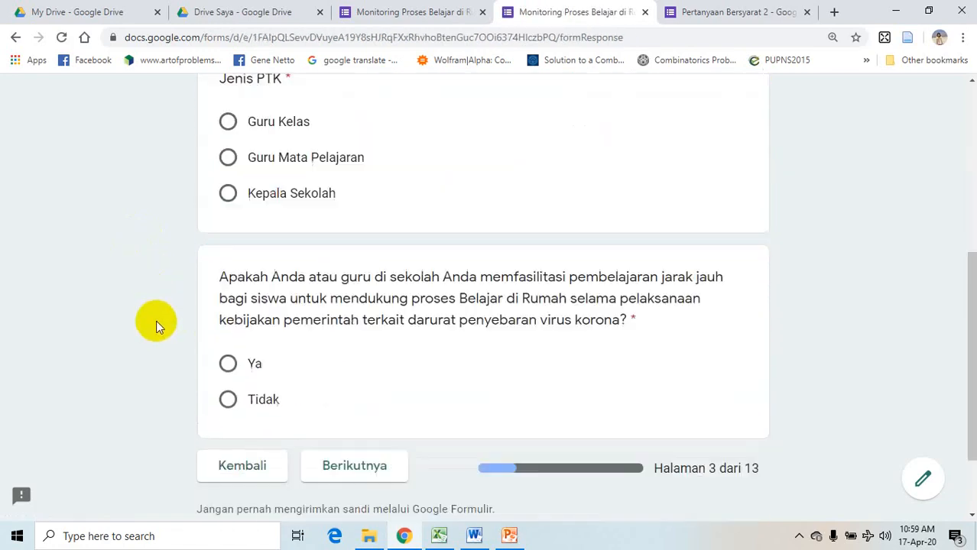
scroll(180, 267, "up", 2)
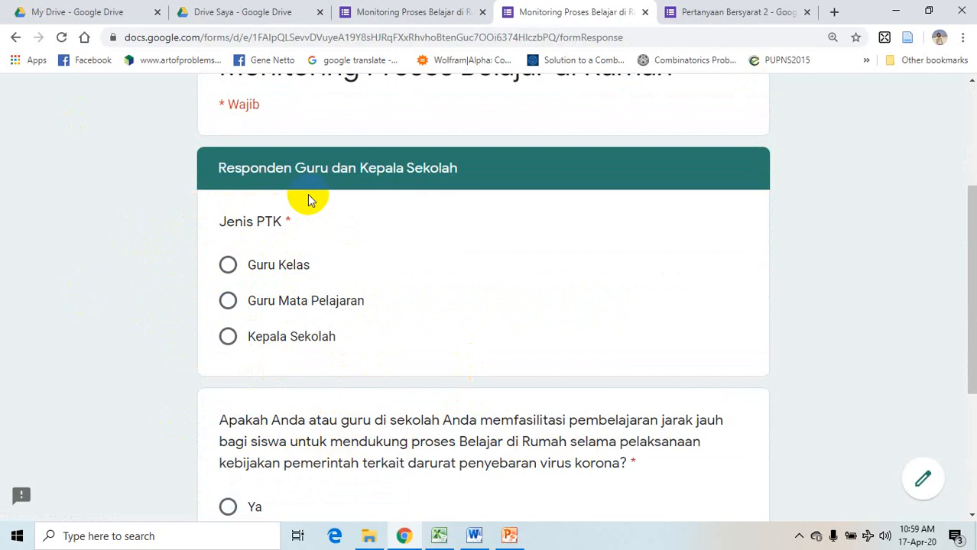
scroll(170, 283, "down", 3)
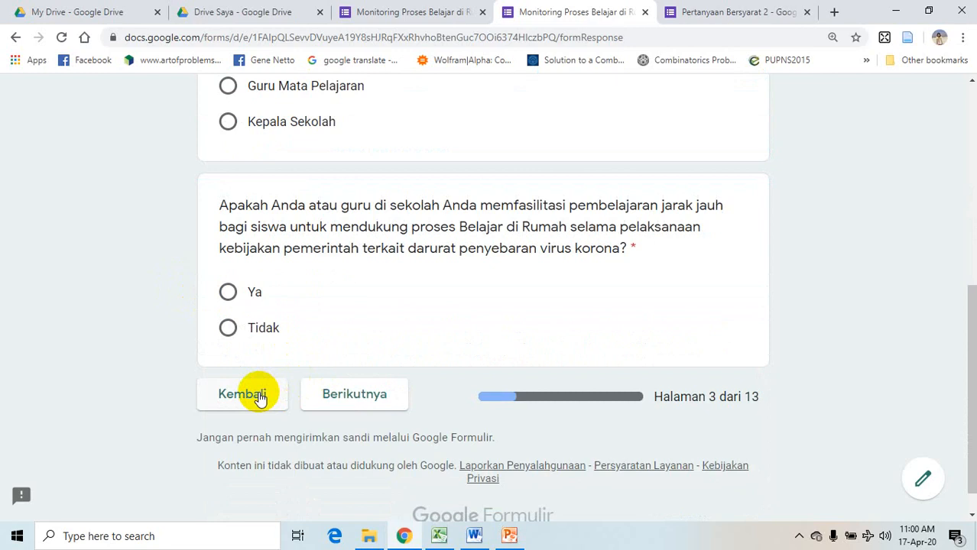
- Go back to the second page, change Jenis Responden to Orang Tua Siswa dan siswa and advance the form
left_click(259, 397)
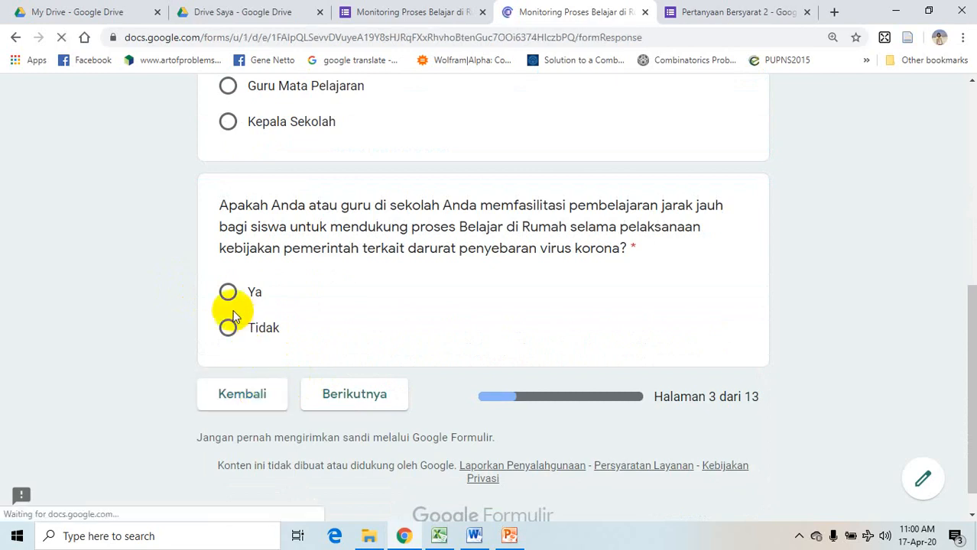
scroll(236, 313, "down", 4)
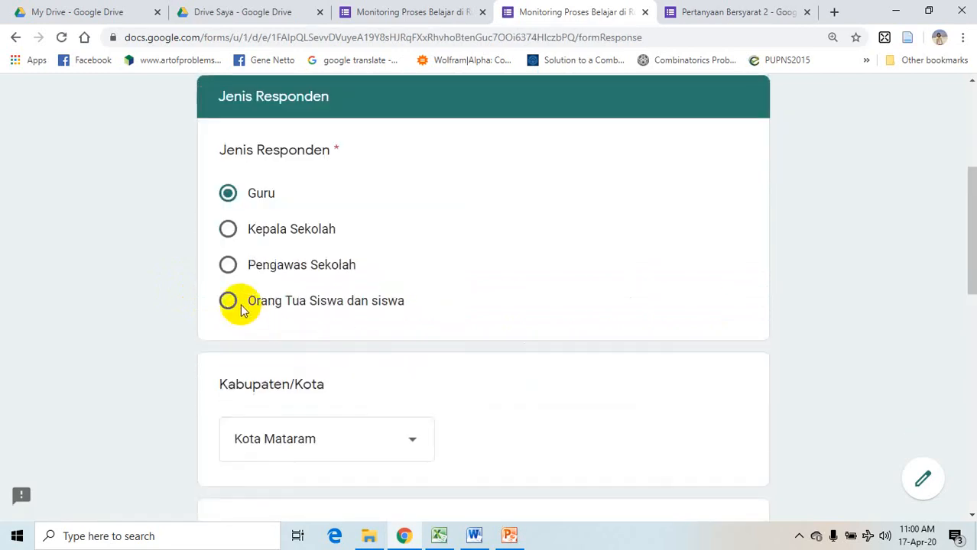
left_click(240, 308)
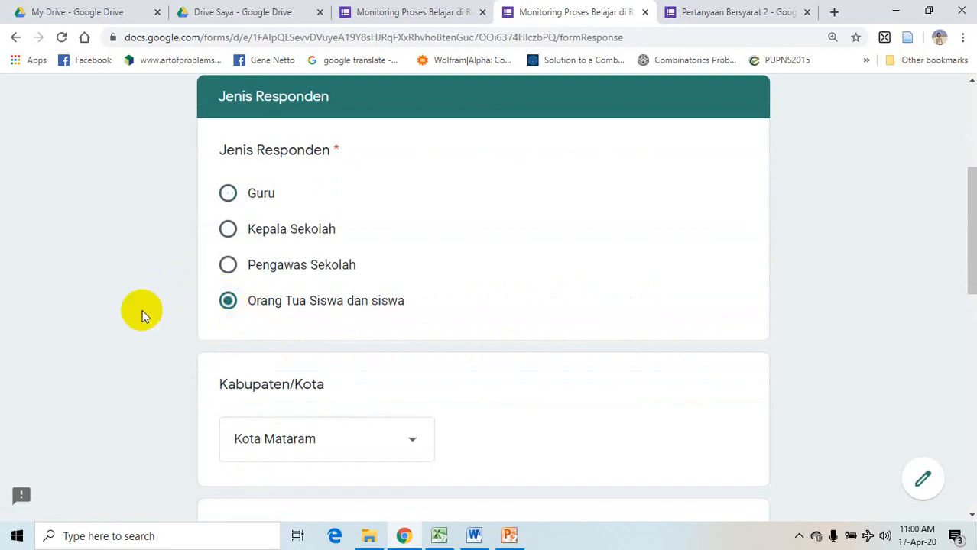
scroll(142, 309, "down", 10)
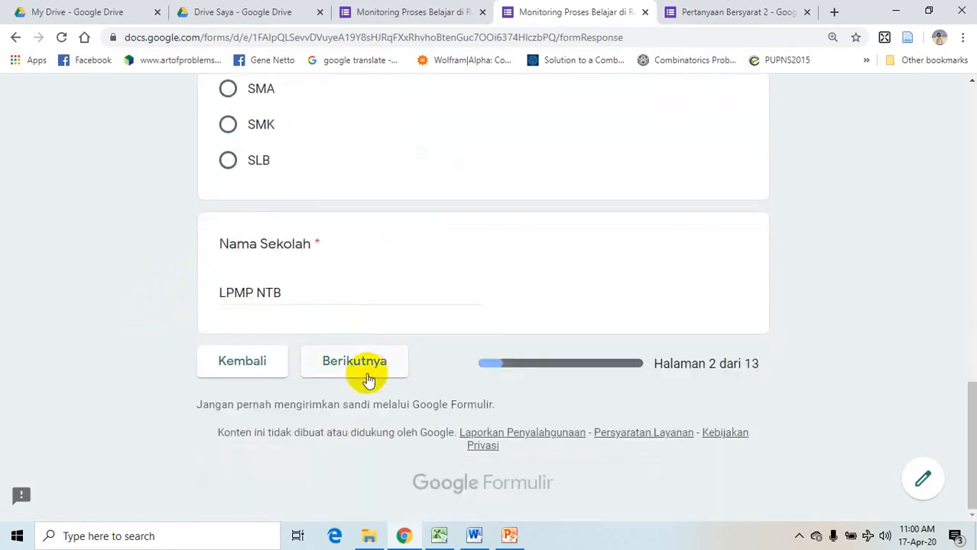
left_click(367, 380)
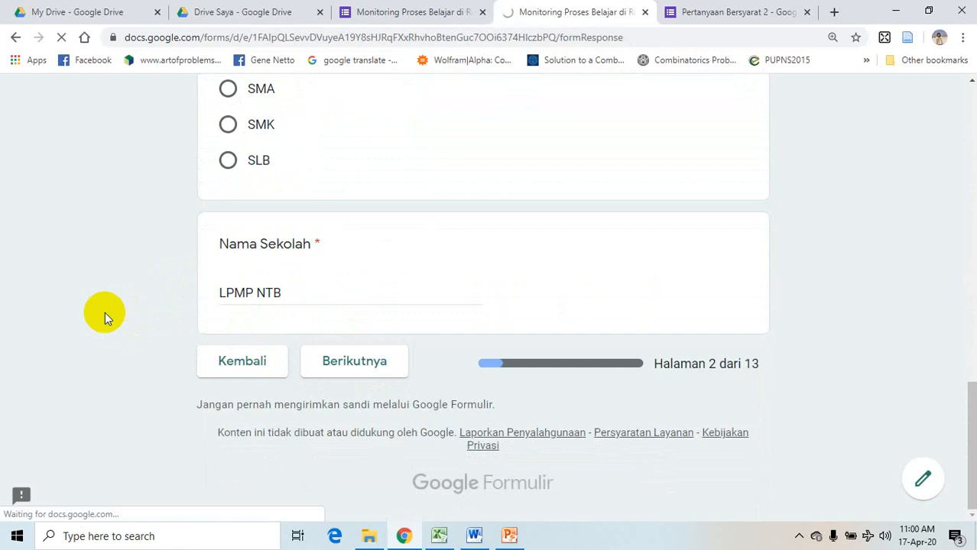
- Review the Responden Orang Tua dan Siswa page, including the Kelas choices and the Ya/Tidak distance-learning question
scroll(113, 318, "down", 3)
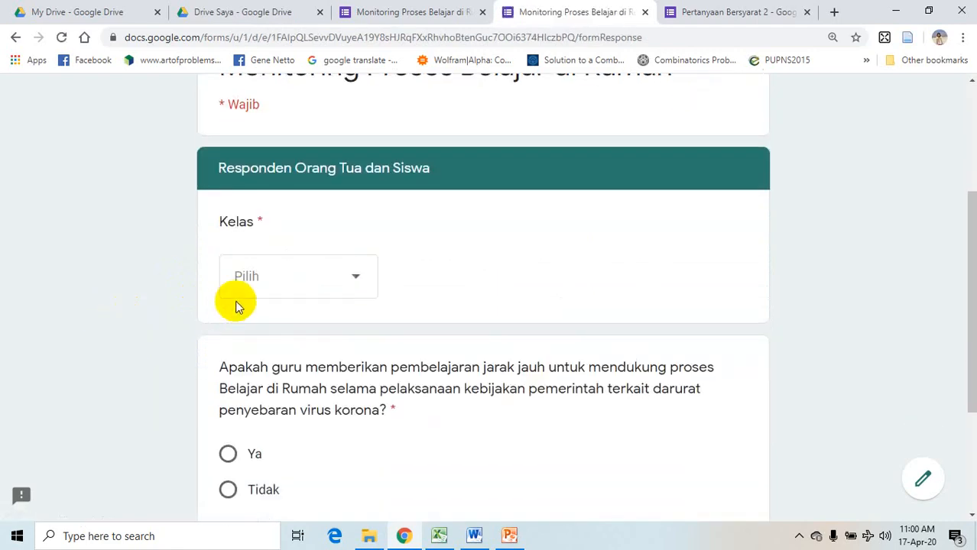
left_click(306, 282)
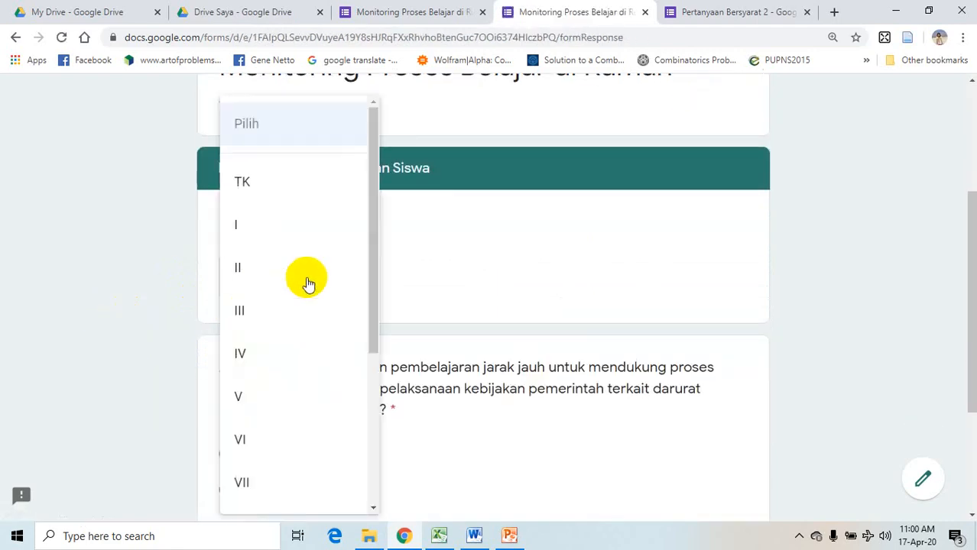
scroll(360, 316, "down", 3)
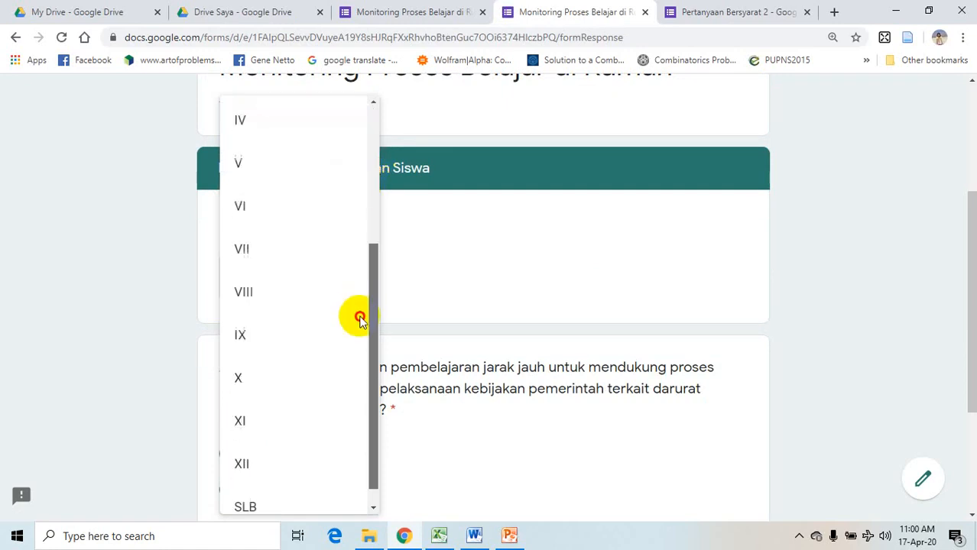
left_click(166, 292)
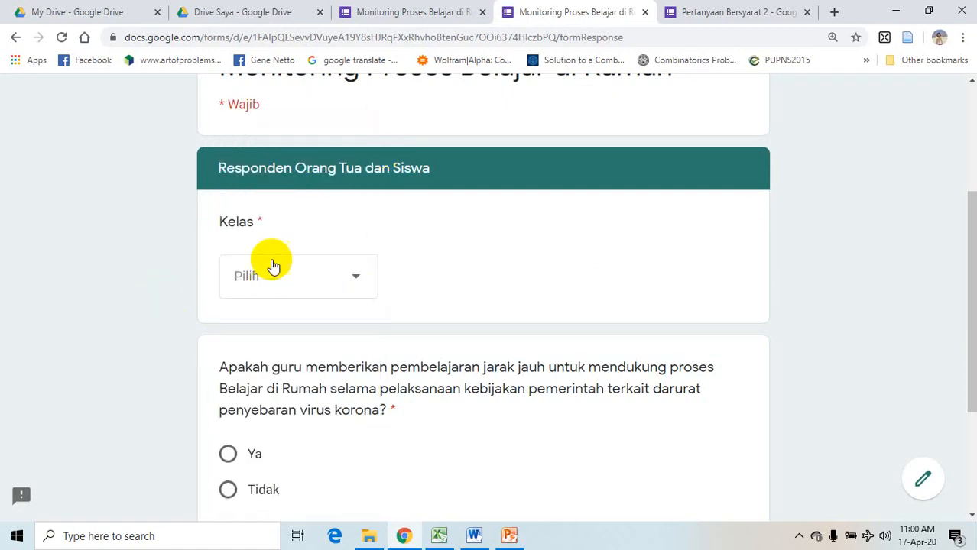
scroll(311, 251, "down", 1)
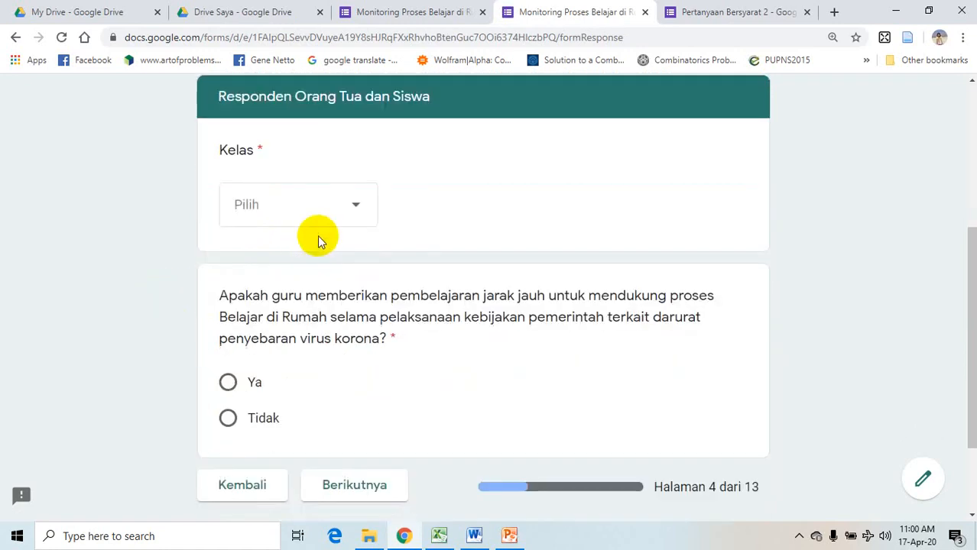
scroll(321, 241, "down", 1)
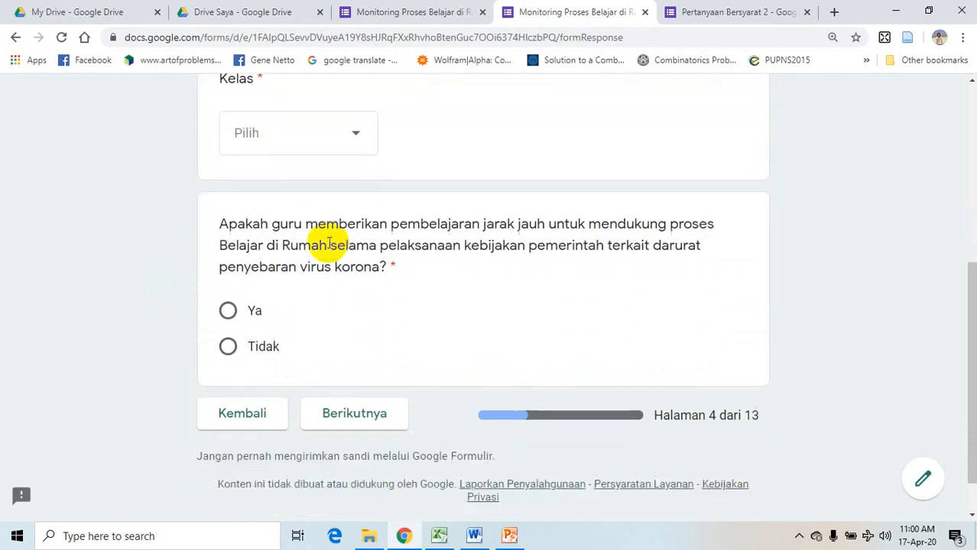
scroll(324, 243, "up", 2)
scroll(328, 242, "up", 3)
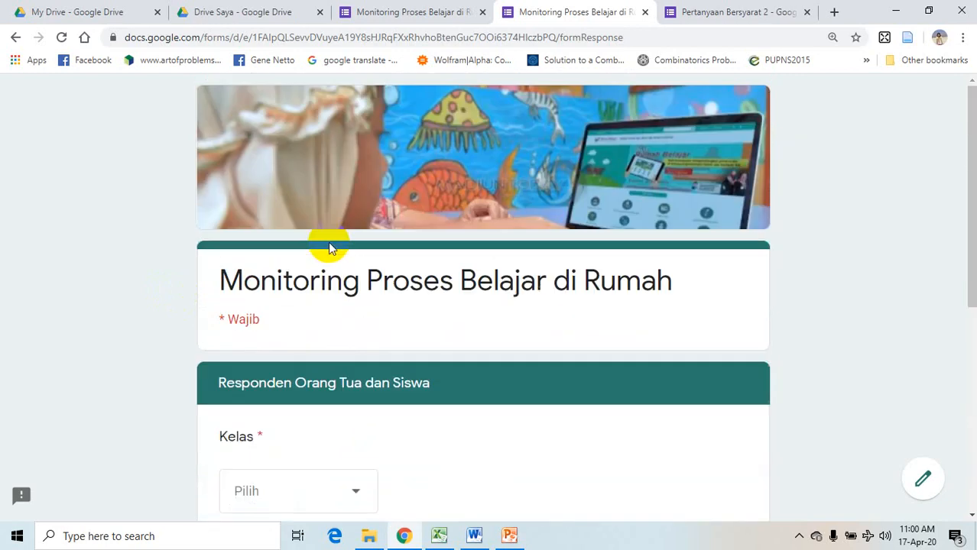
scroll(329, 244, "down", 5)
scroll(316, 322, "down", 1)
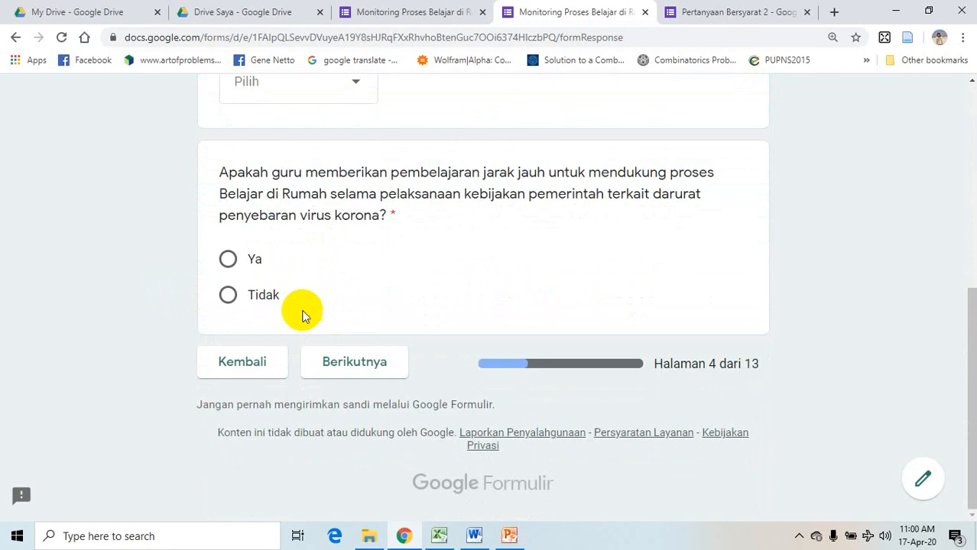
- Return to the second page, switch Jenis Responden from the parent and student option to Guru and advance the form
left_click(250, 370)
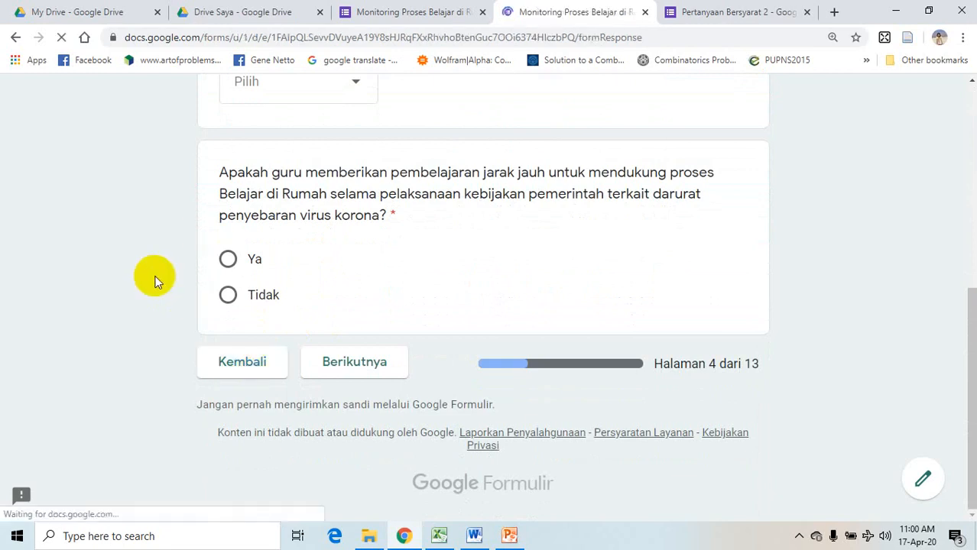
scroll(155, 277, "down", 4)
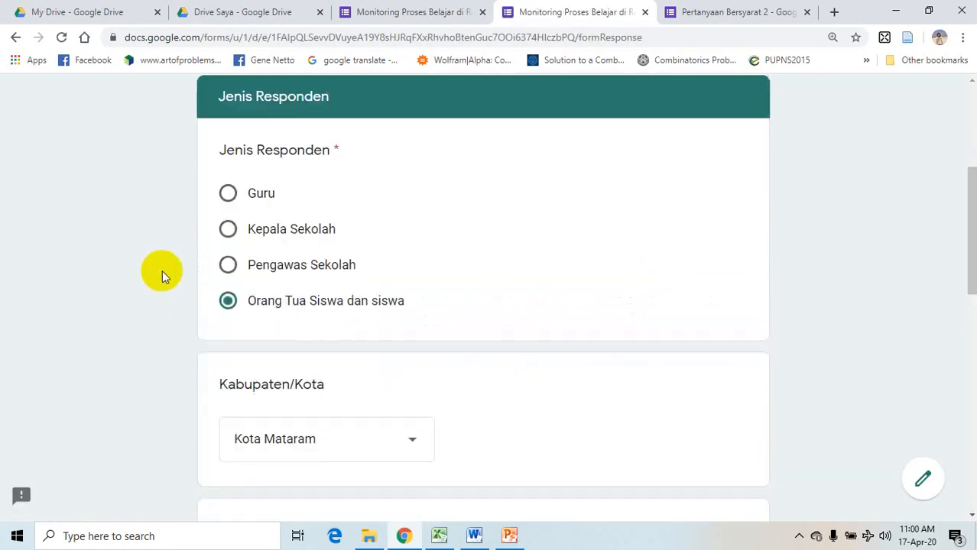
scroll(163, 272, "down", 1)
scroll(163, 272, "up", 2)
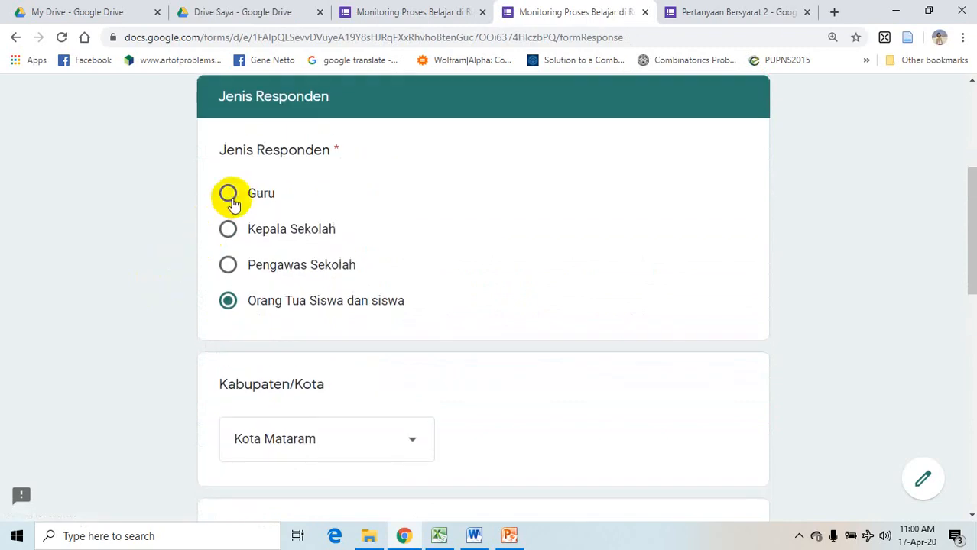
left_click(229, 196)
scroll(162, 252, "down", 3)
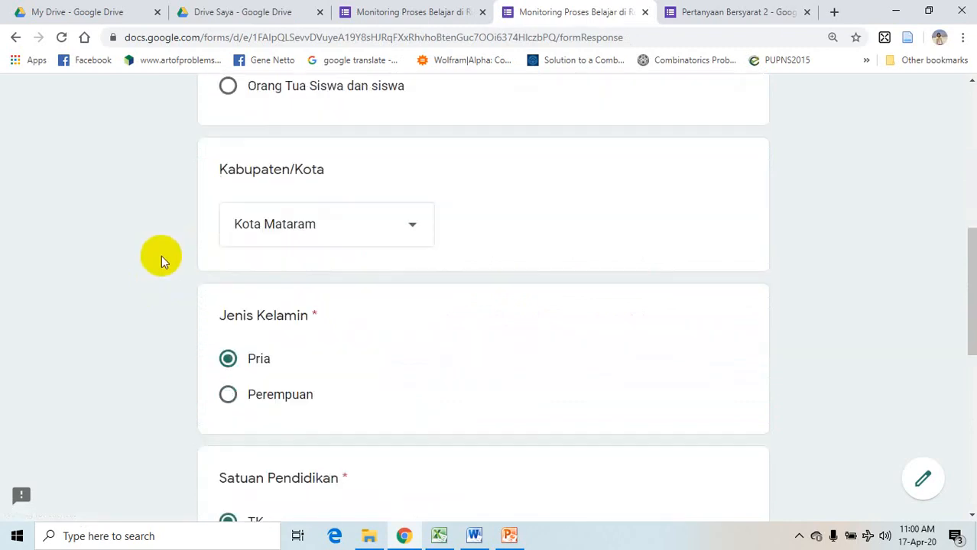
scroll(161, 257, "down", 1)
scroll(161, 257, "down", 6)
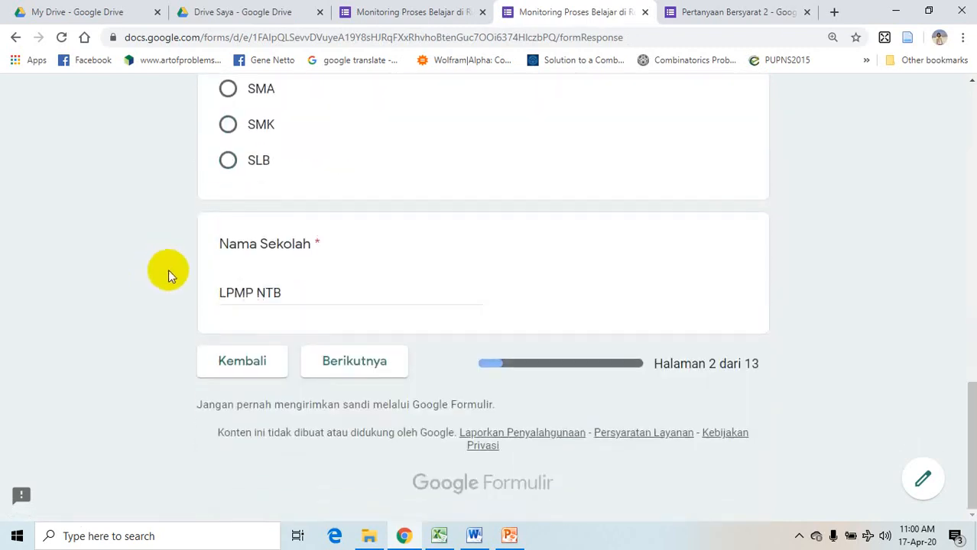
left_click(340, 356)
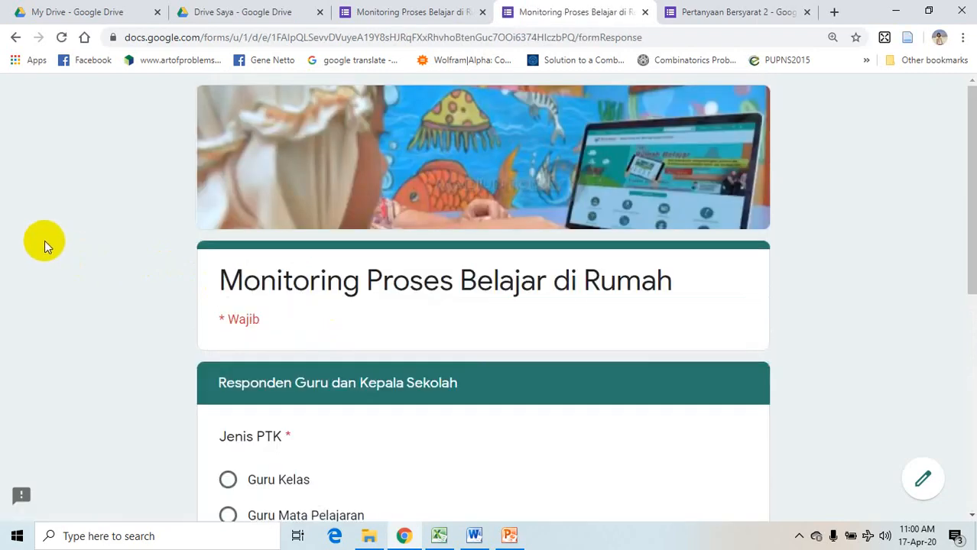
- Answer Jenis PTK with Guru Mata Pelajaran and the distance-learning question with Ya, and advance the form
scroll(46, 243, "down", 2)
scroll(228, 291, "down", 2)
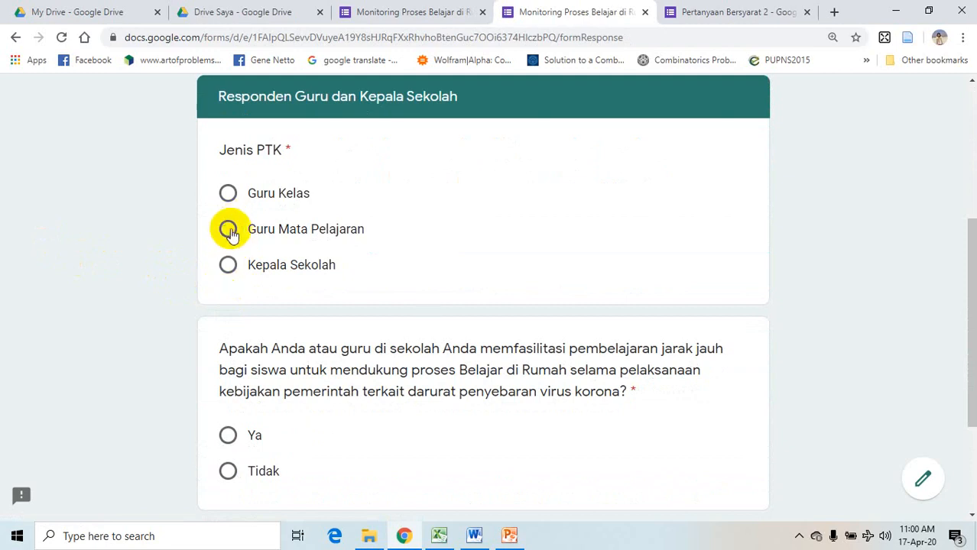
left_click(229, 231)
scroll(98, 264, "down", 2)
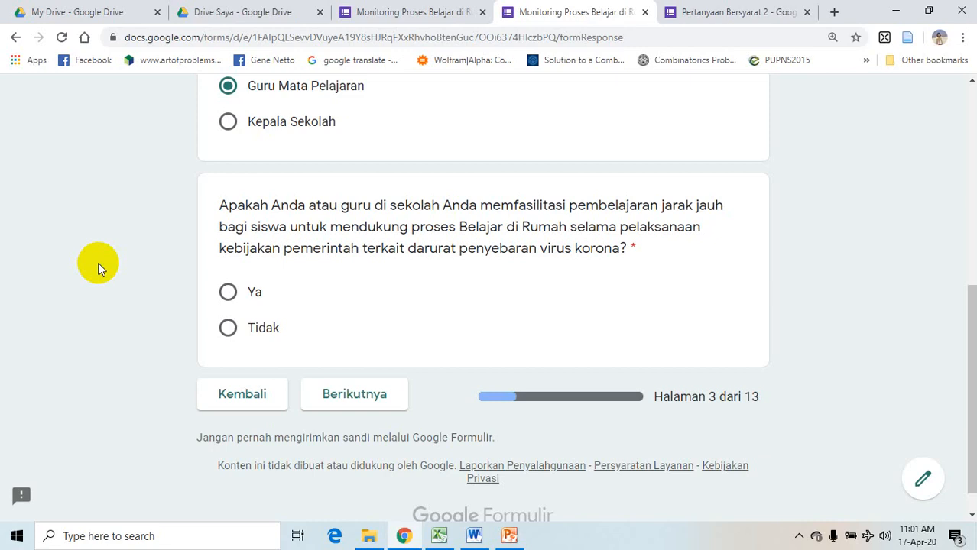
left_click(227, 294)
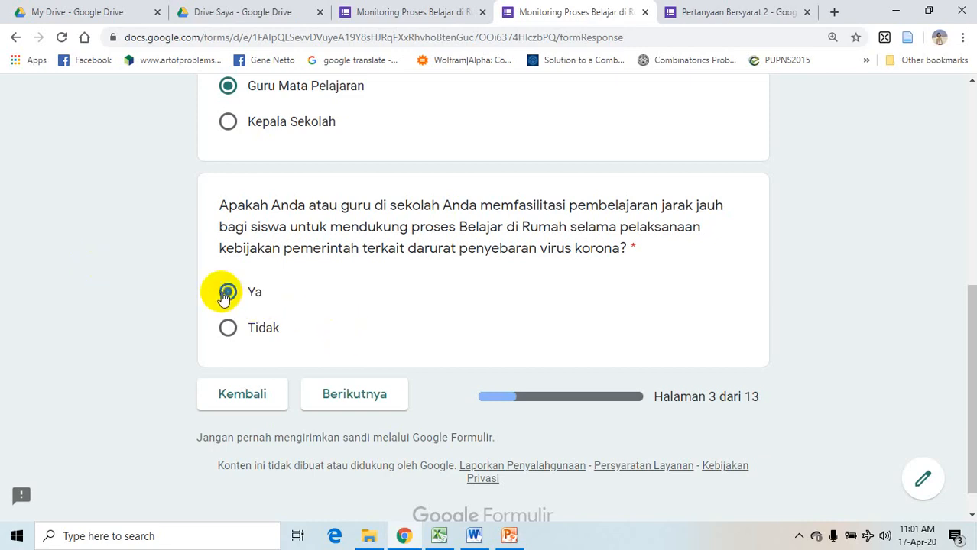
left_click(370, 400)
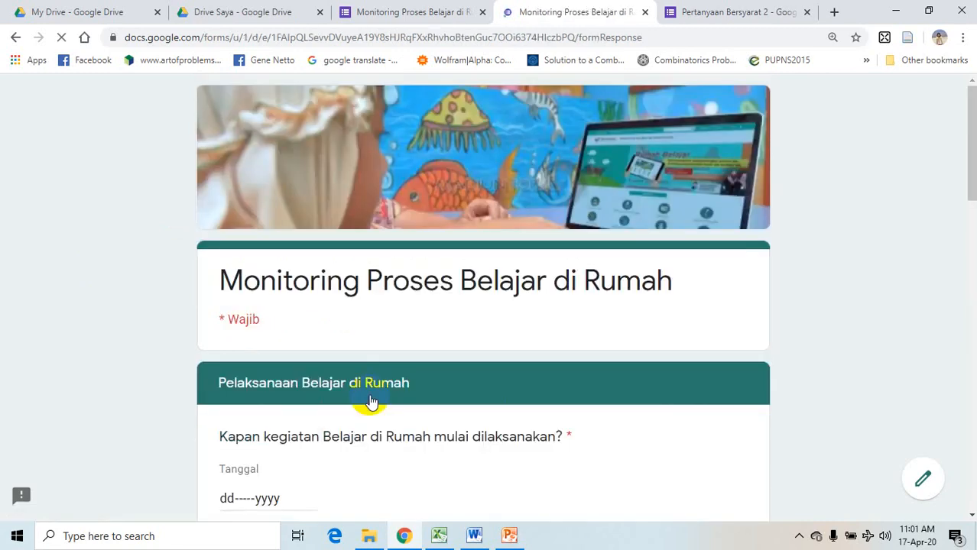
- Review the Pelaksanaan Belajar di Rumah page, from the start date question to the role of the dinas pendidikan
scroll(284, 327, "down", 3)
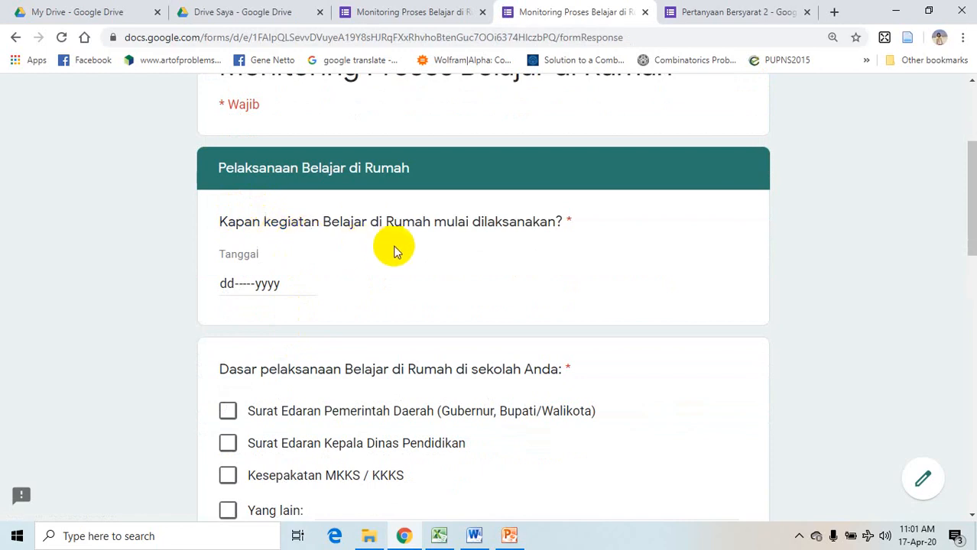
scroll(523, 246, "down", 1)
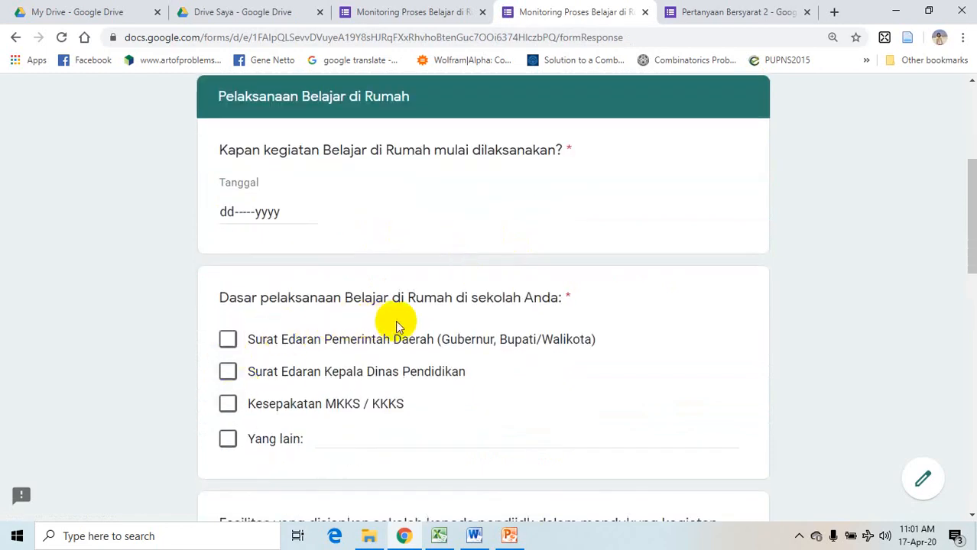
scroll(458, 309, "down", 1)
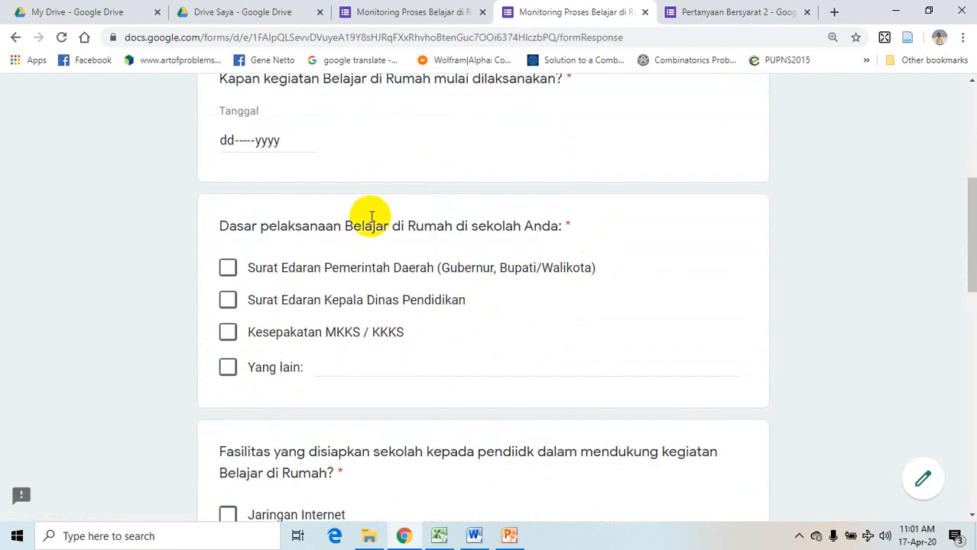
scroll(371, 214, "down", 2)
scroll(371, 223, "down", 7)
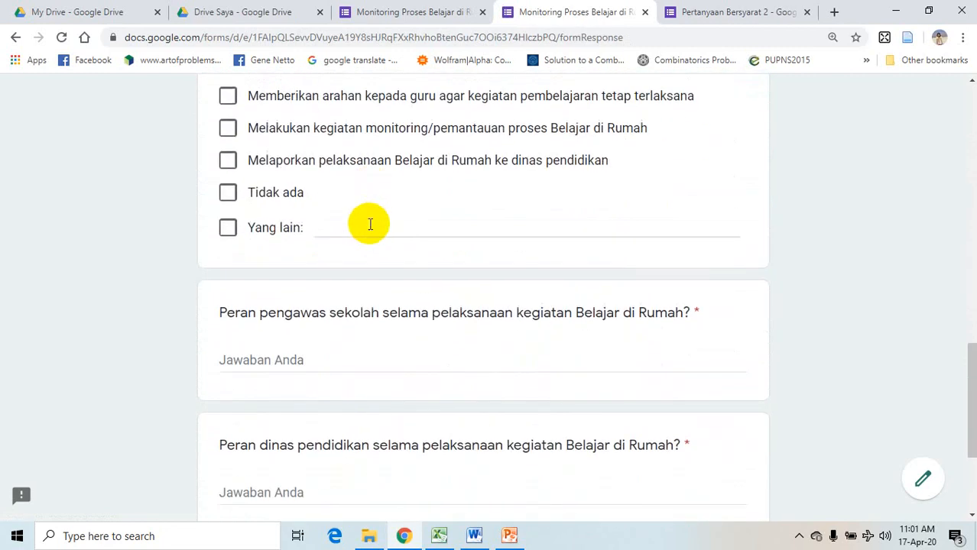
scroll(370, 224, "up", 4)
scroll(370, 224, "up", 1)
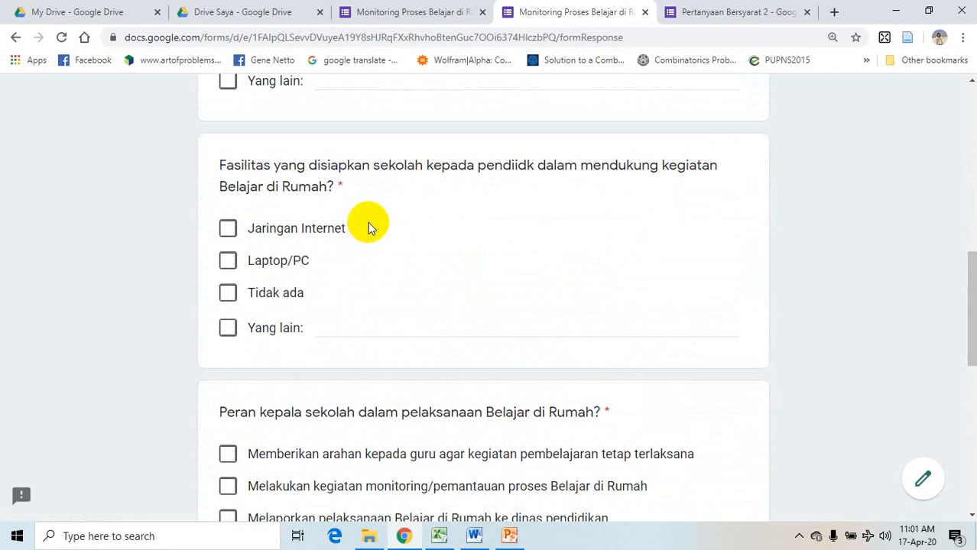
scroll(367, 224, "down", 6)
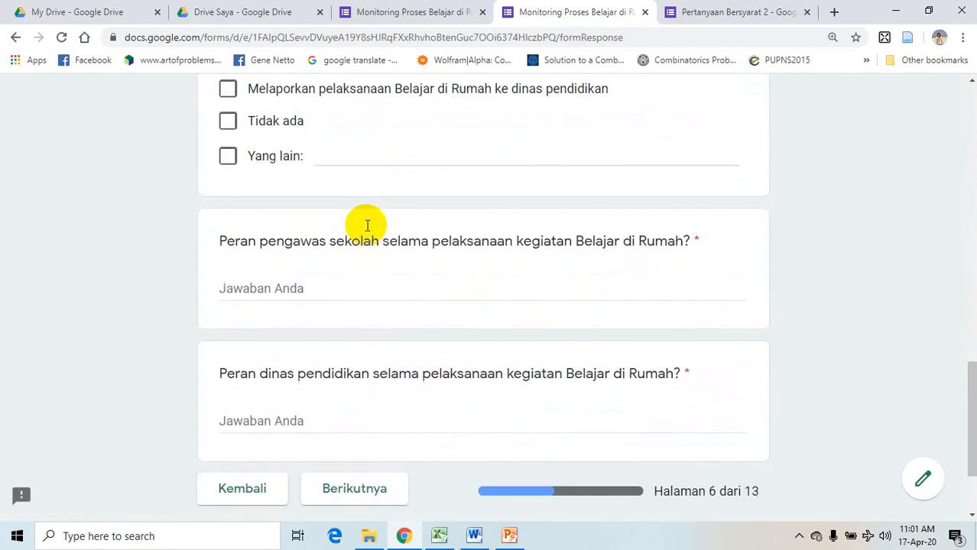
scroll(367, 225, "down", 2)
- Go back to the Responden Guru dan Kepala Sekolah page, change the distance-learning answer to Tidak and advance the form
left_click(244, 376)
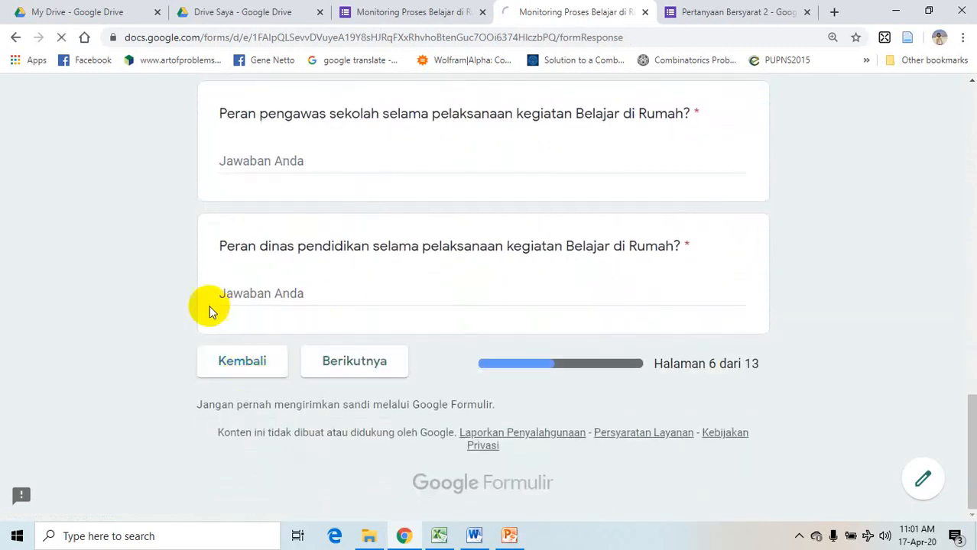
scroll(156, 283, "down", 3)
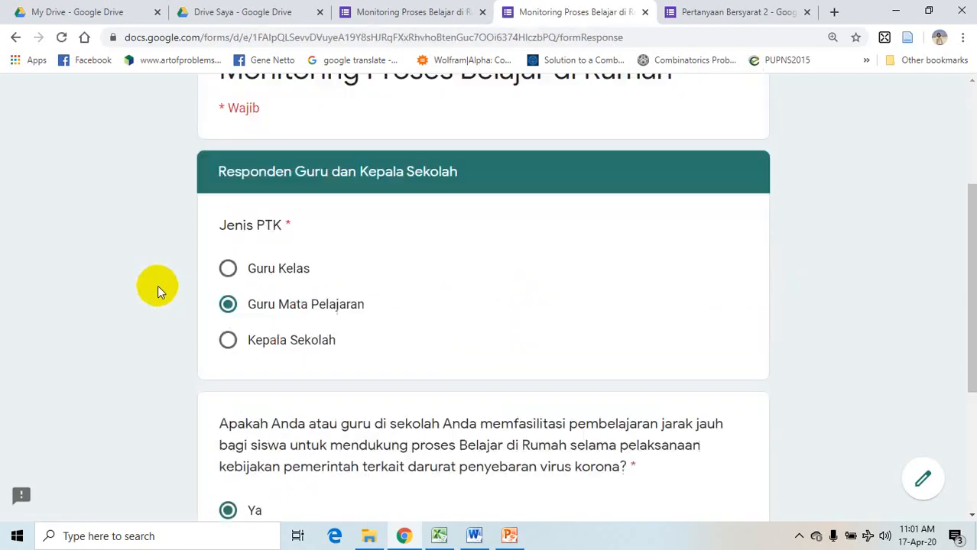
scroll(207, 339, "down", 3)
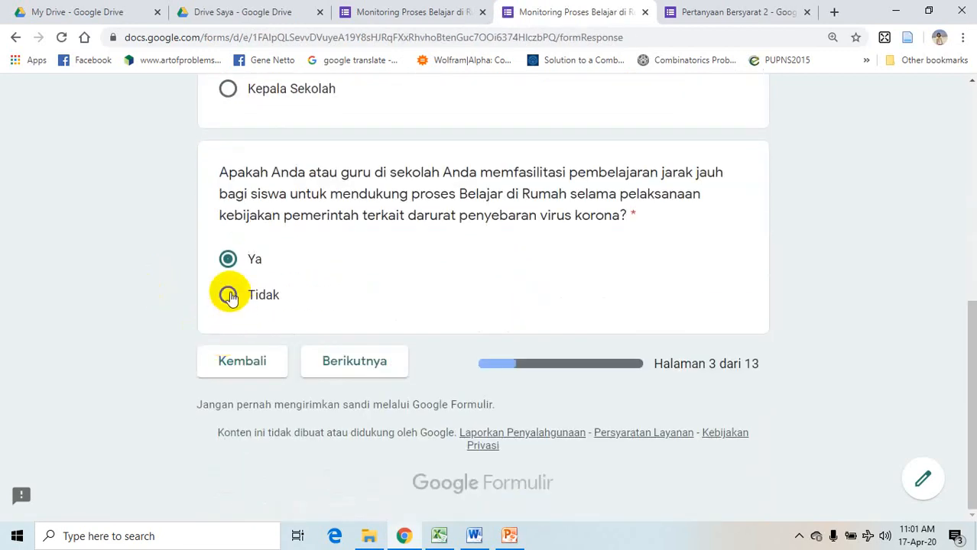
left_click(230, 296)
left_click(334, 366)
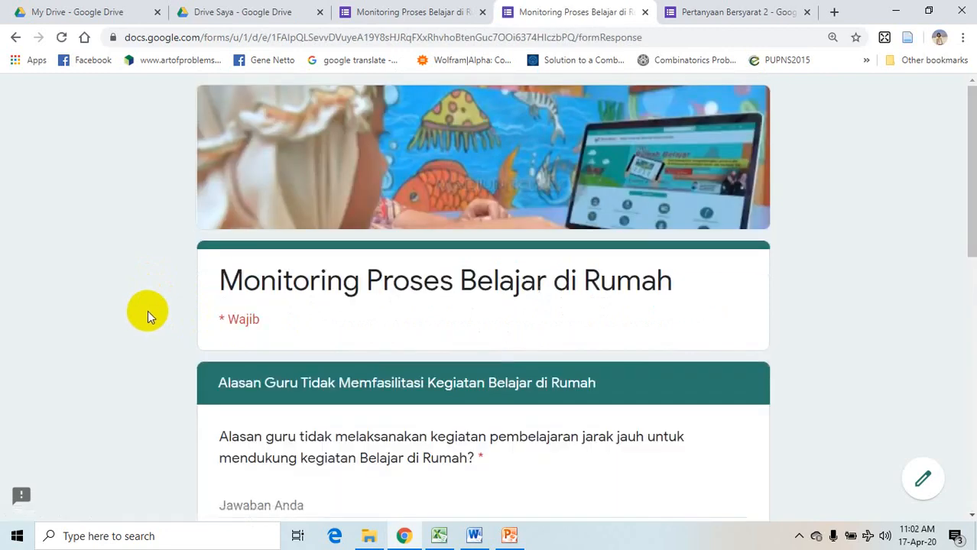
- Review the Alasan Guru Tidak Memfasilitasi Kegiatan Belajar di Rumah page, then return to the Responden Guru dan Kepala Sekolah page
scroll(147, 311, "down", 2)
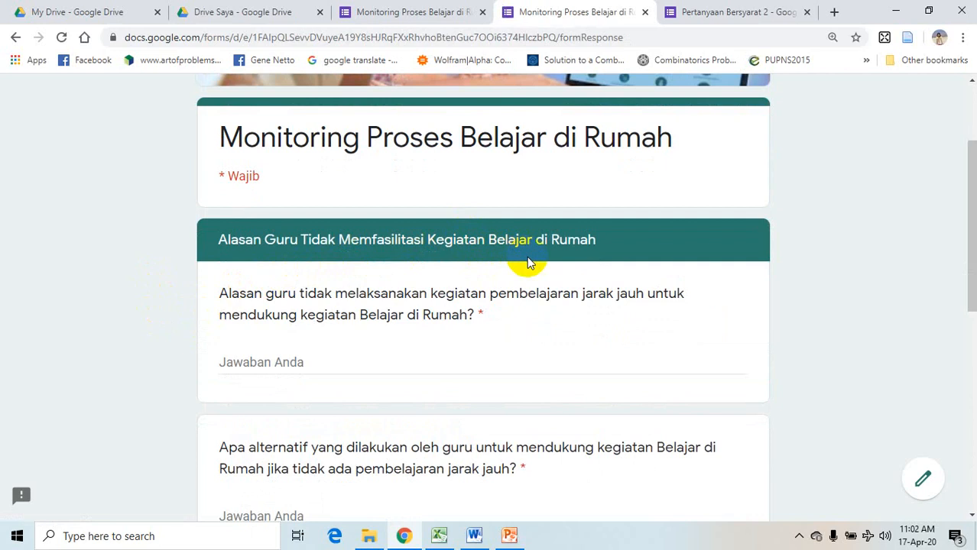
scroll(351, 328, "down", 4)
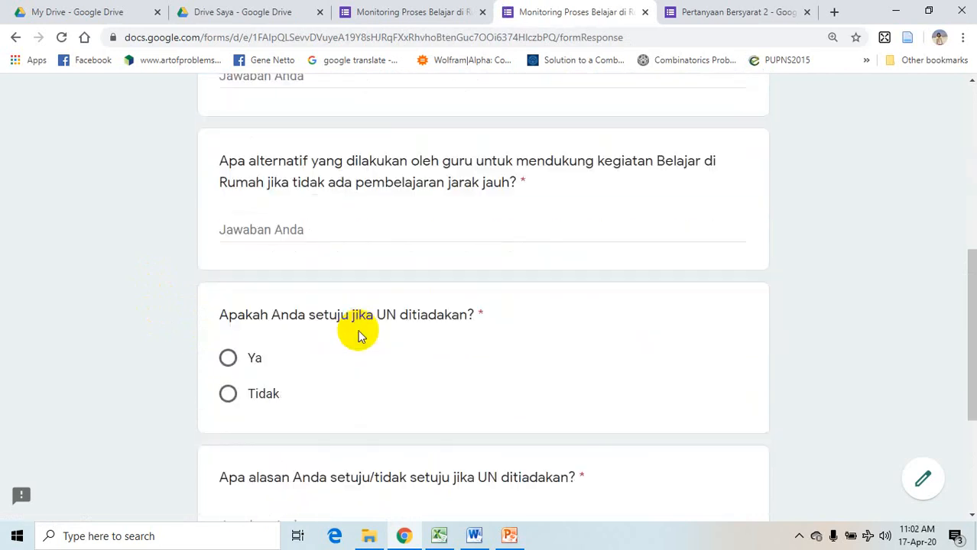
scroll(358, 331, "down", 2)
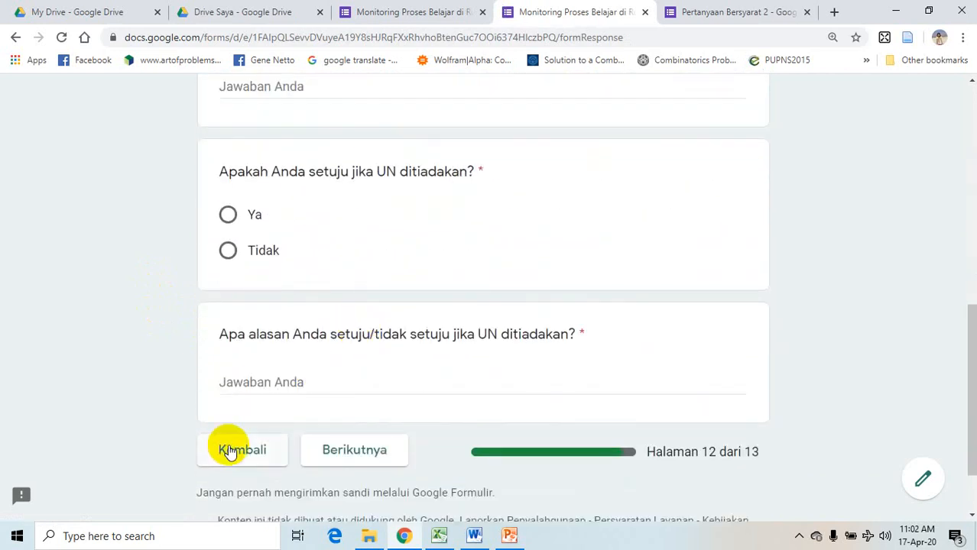
scroll(266, 359, "up", 1)
scroll(248, 444, "down", 1)
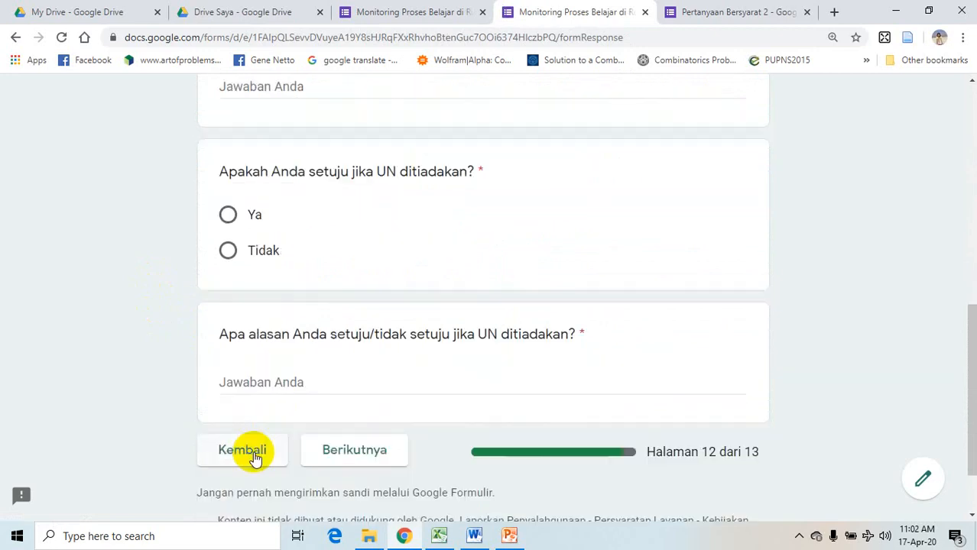
left_click(253, 452)
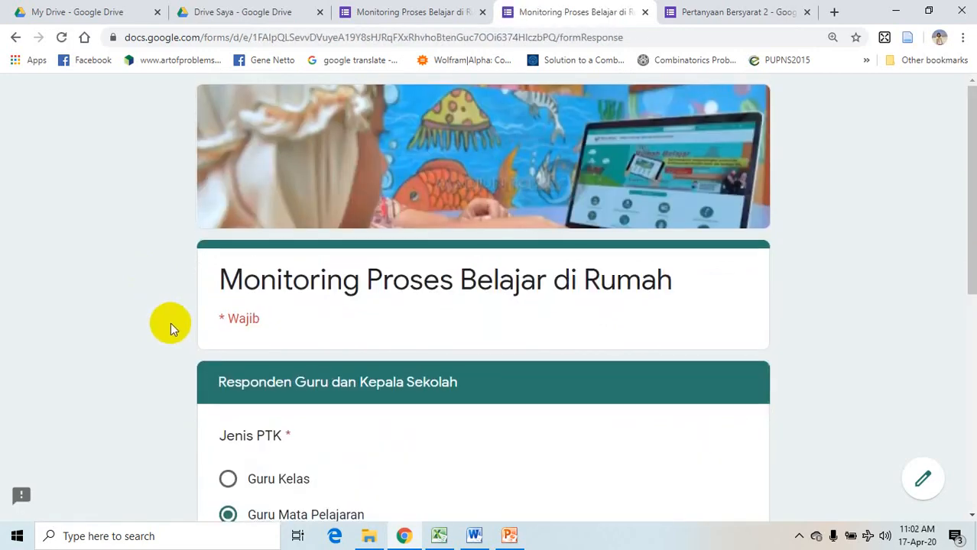
scroll(170, 323, "down", 5)
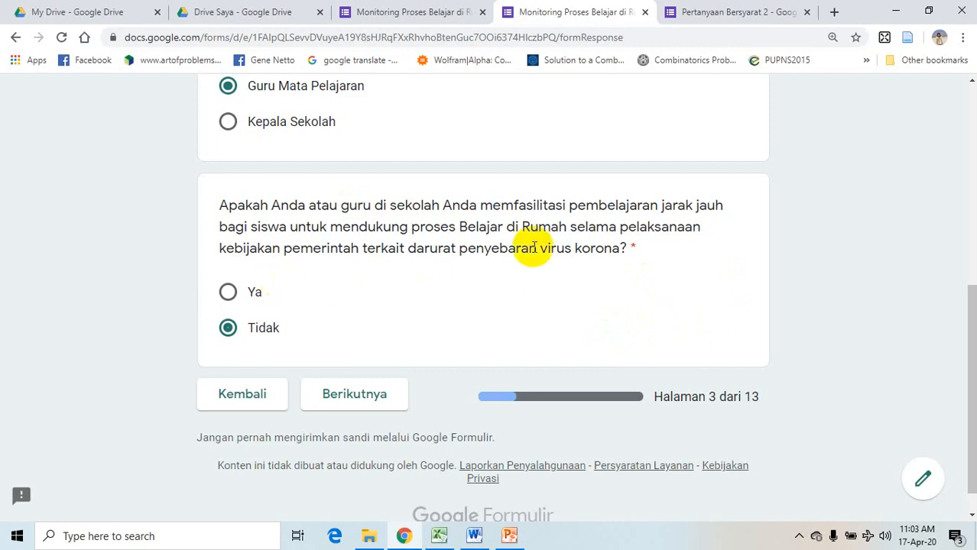
- Switch to the Pertanyaan Bersyarat 2 form, look over its first section and open the form's preview
left_click(706, 12)
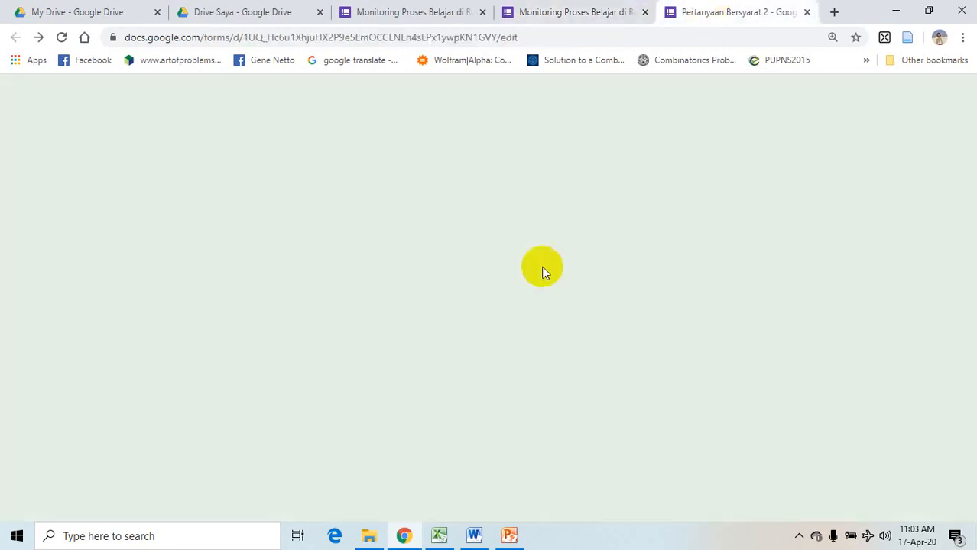
scroll(425, 247, "up", 7)
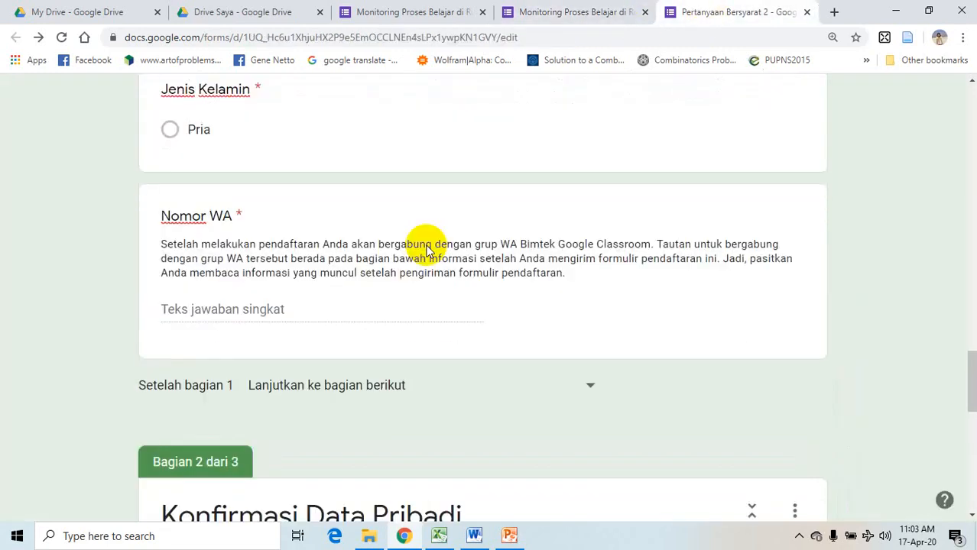
scroll(426, 249, "up", 20)
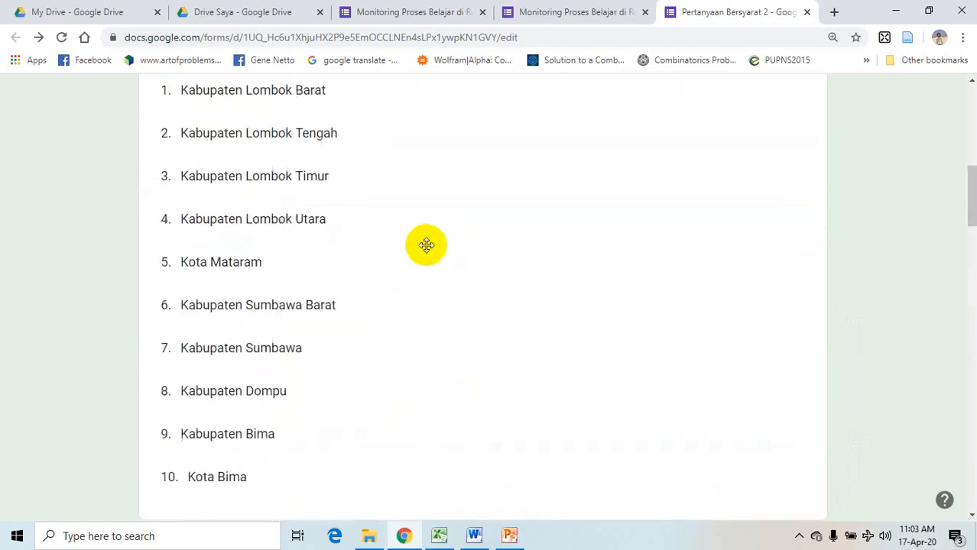
scroll(431, 244, "up", 3)
scroll(479, 294, "down", 2)
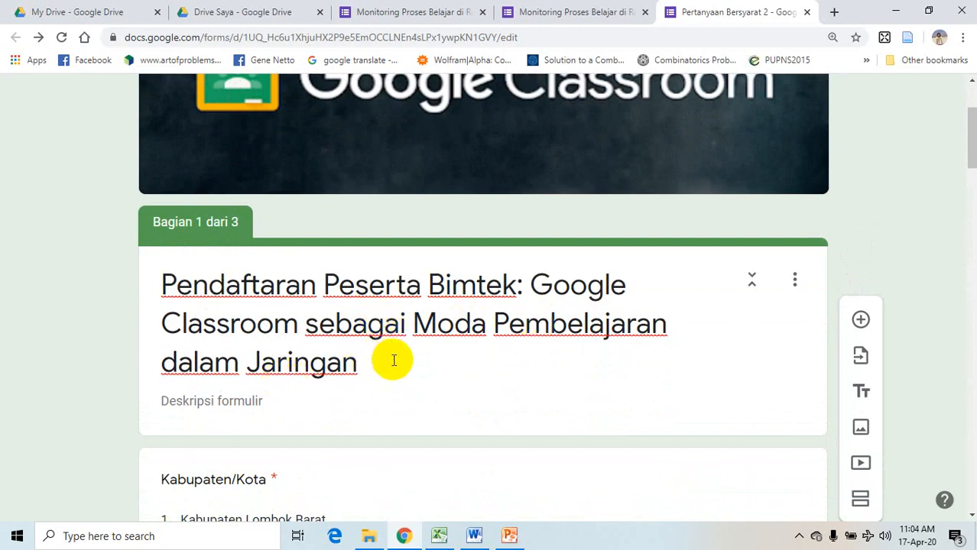
scroll(504, 321, "down", 1)
scroll(649, 229, "up", 3)
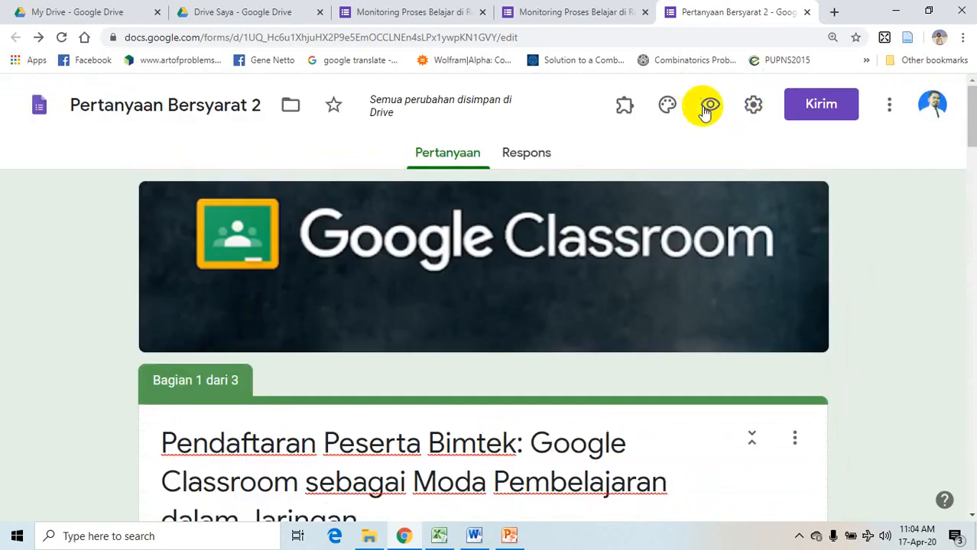
left_click(704, 109)
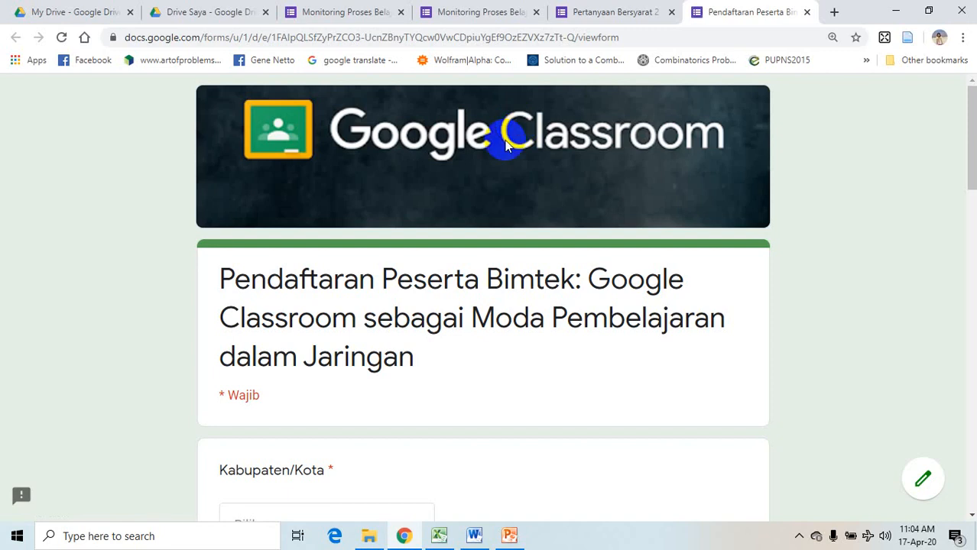
- Answer the Kabupaten/Kota question with Kota Mataram
scroll(355, 317, "down", 2)
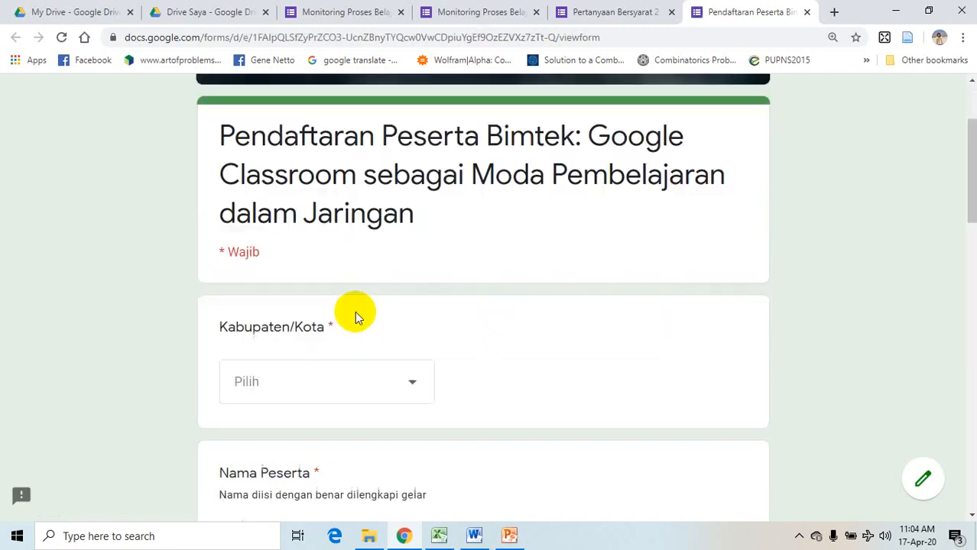
left_click(411, 386)
left_click(299, 351)
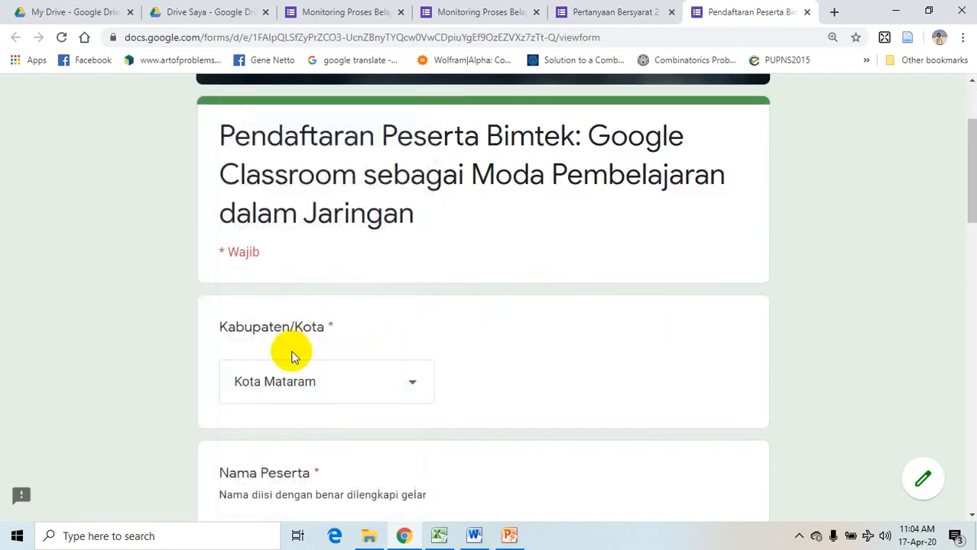
- Enter the participant's name as the Nama Peserta answer, with only the first letter capitalized
scroll(294, 367, "down", 1)
scroll(299, 391, "down", 1)
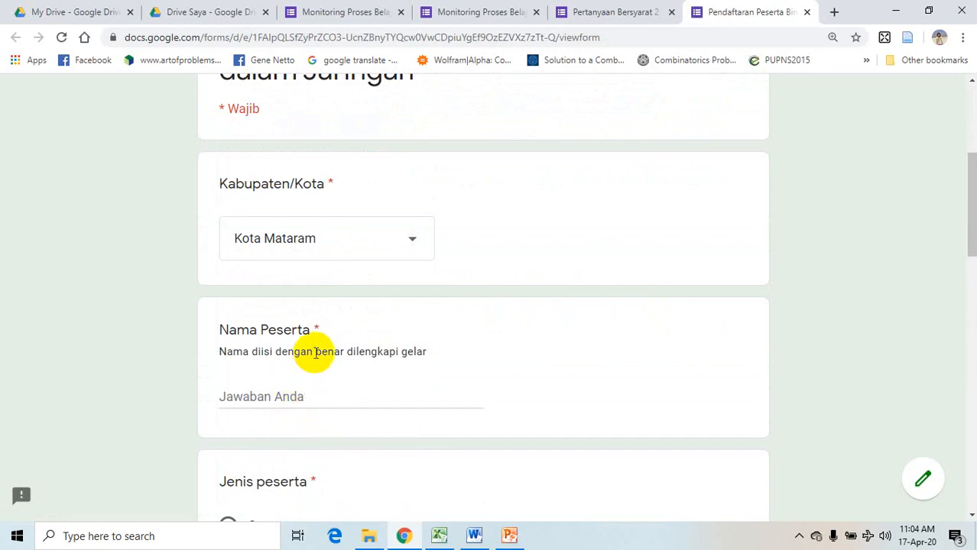
left_click(298, 395)
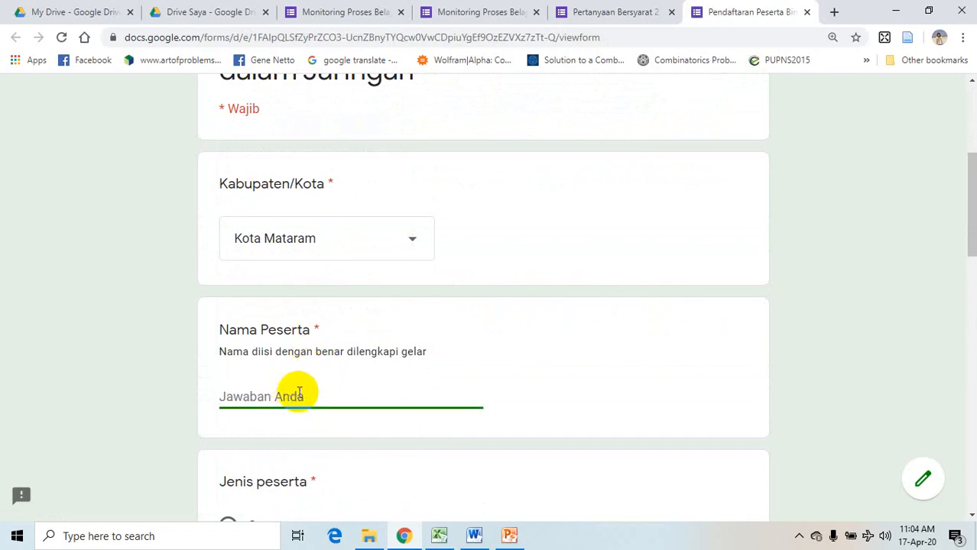
type("mAZAYA")
key("BackSpace")
key("BackSpace")
key("BackSpace")
key("BackSpace")
key("BackSpace")
key("BackSpace")
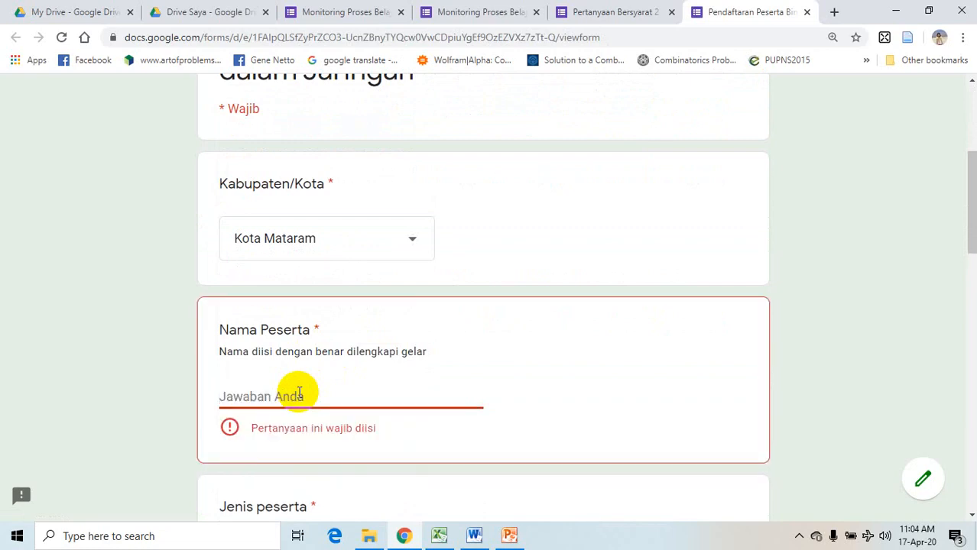
type("Mazaya")
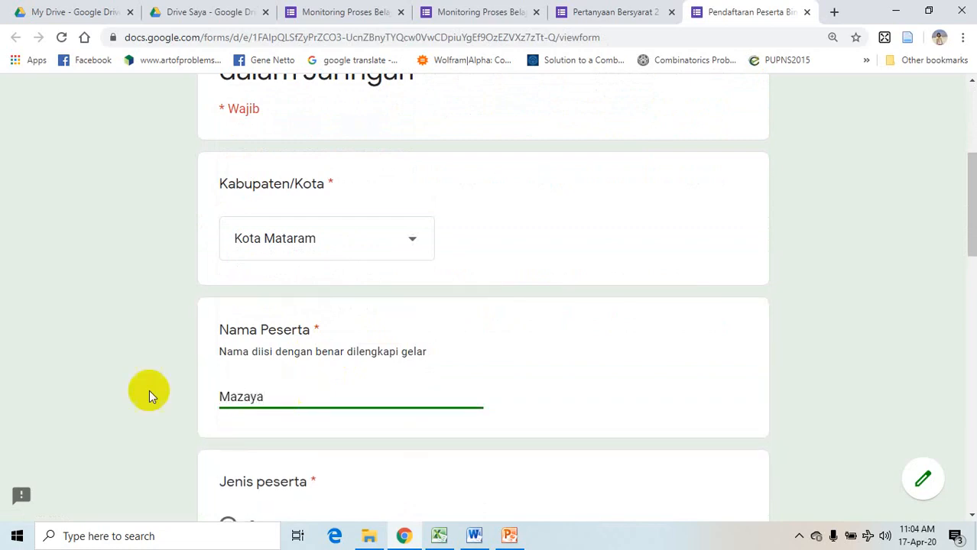
- Answer Jenis peserta with Guru and Jenjang Sekolah with SMP
scroll(149, 390, "down", 3)
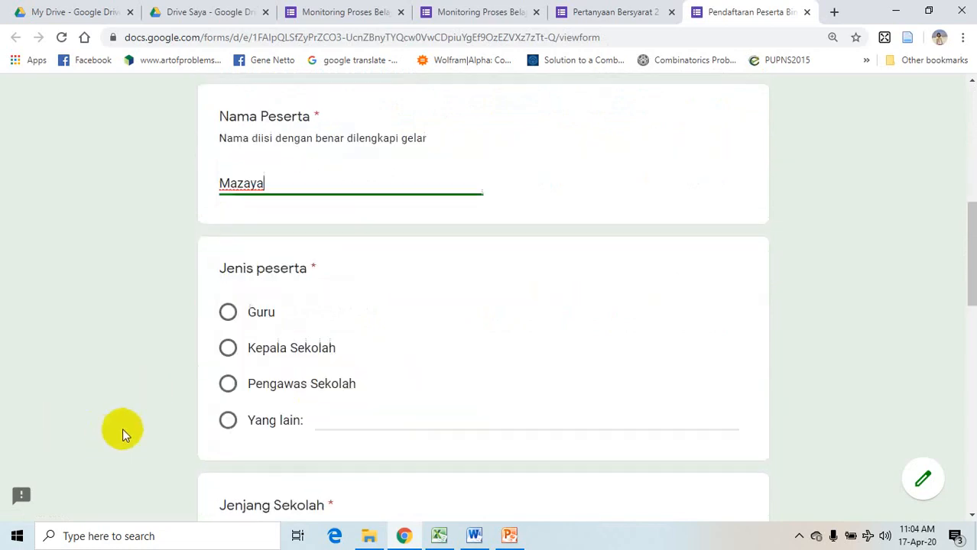
left_click(229, 313)
scroll(261, 353, "down", 3)
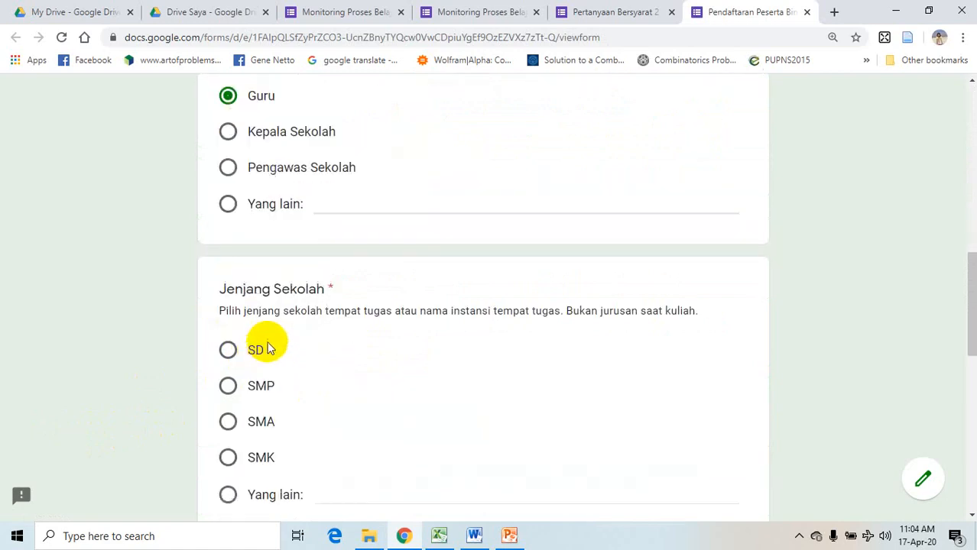
scroll(267, 349, "down", 1)
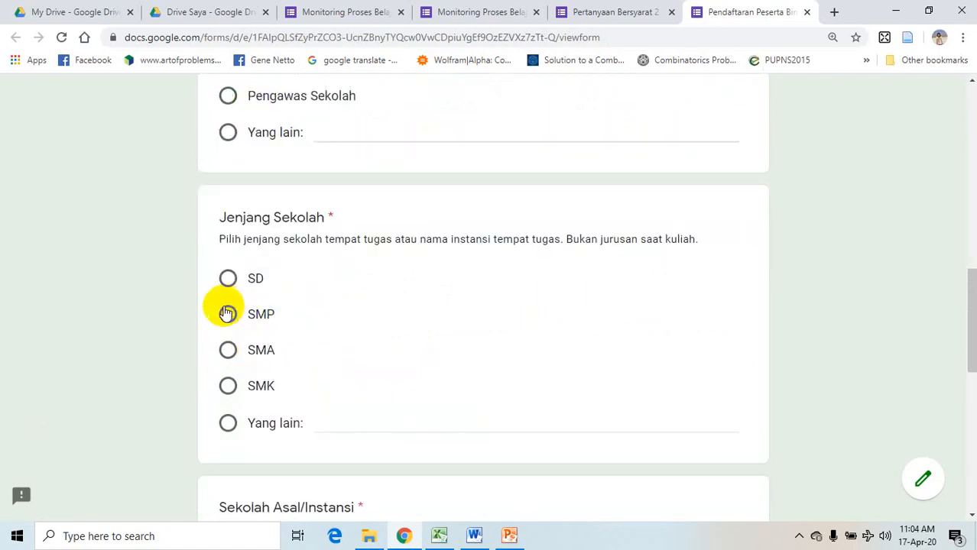
left_click(227, 314)
- Enter LPMP NTB as the Sekolah Asal/Instansi and answer Jenis Kelamin with Pria
scroll(247, 334, "down", 2)
left_click(286, 413)
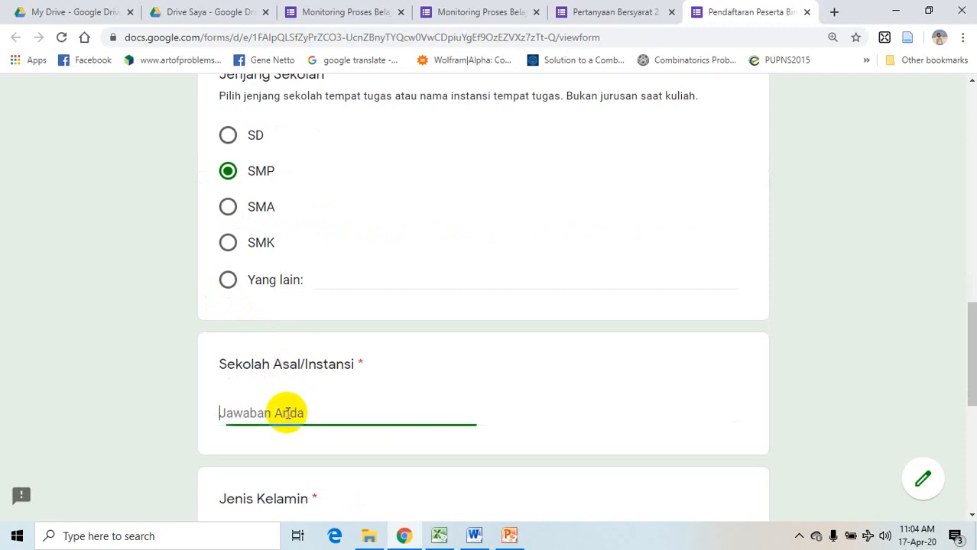
type("LPMP NTB")
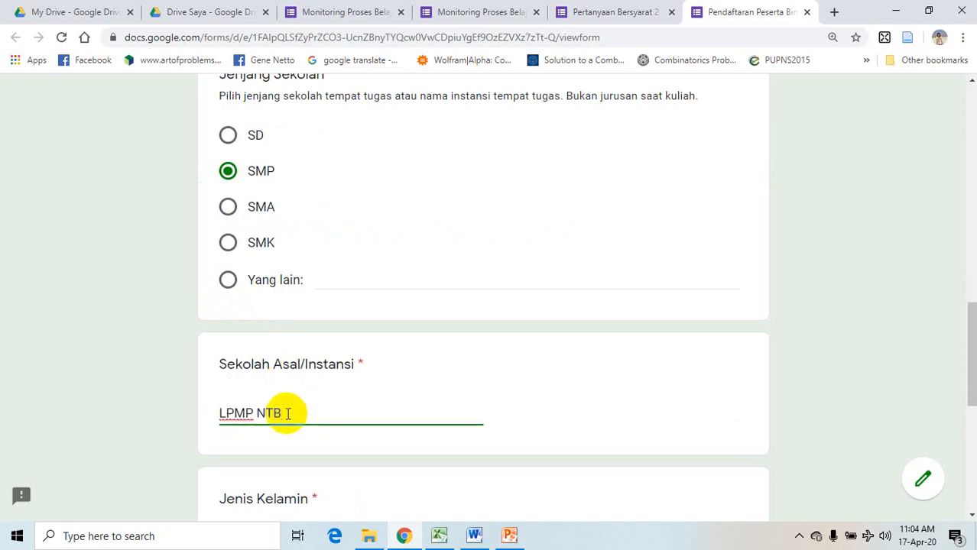
scroll(139, 498, "down", 2)
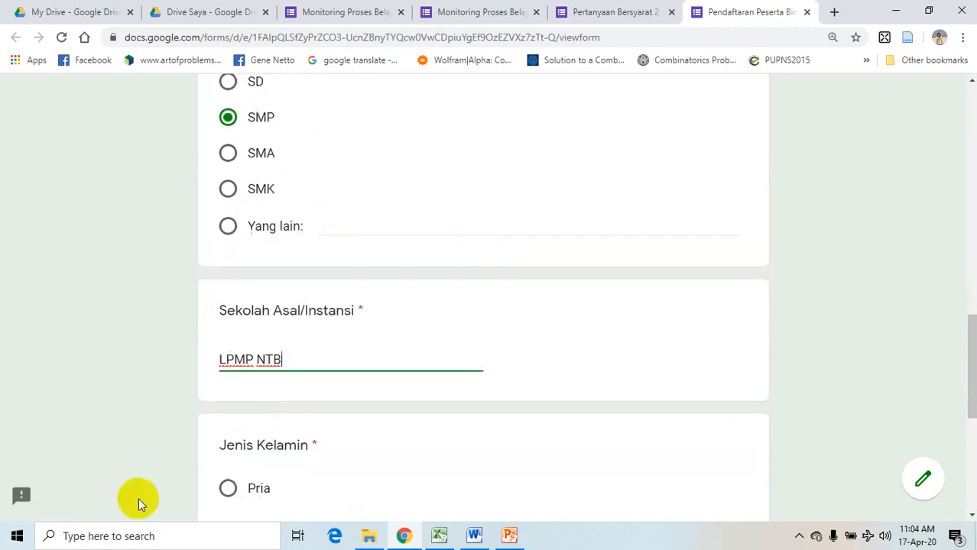
scroll(290, 390, "down", 1)
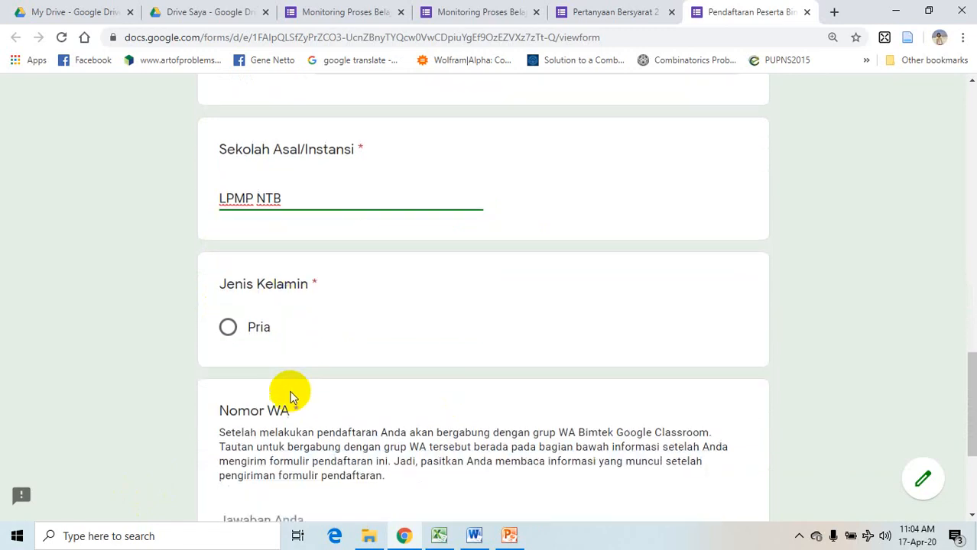
scroll(255, 324, "down", 2)
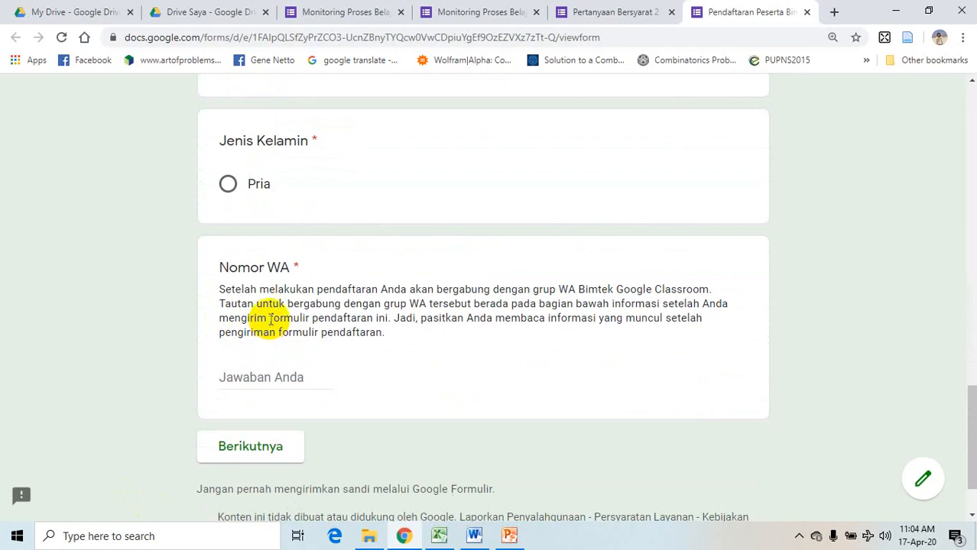
left_click(230, 186)
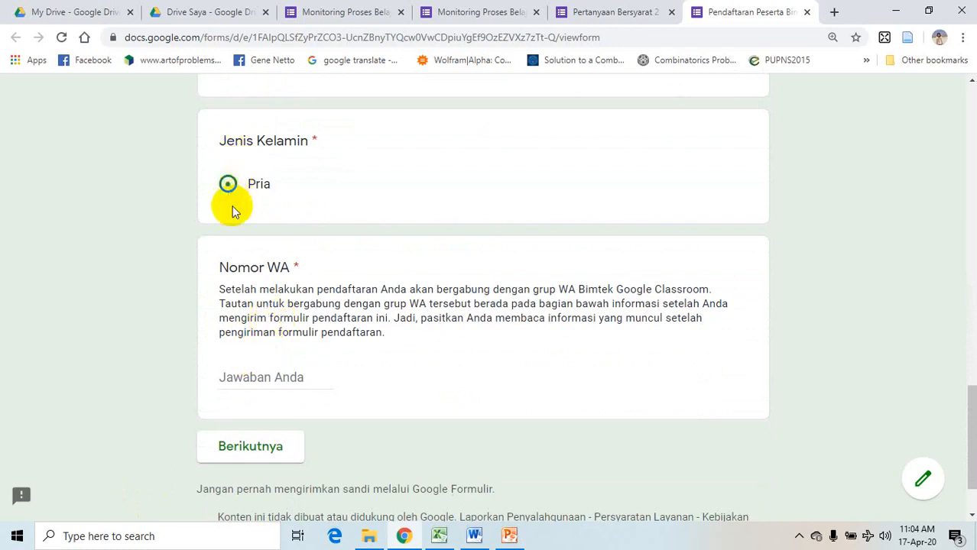
- Fill in the Nomor WA answer with a sample number and advance the form to the following section
scroll(230, 206, "down", 1)
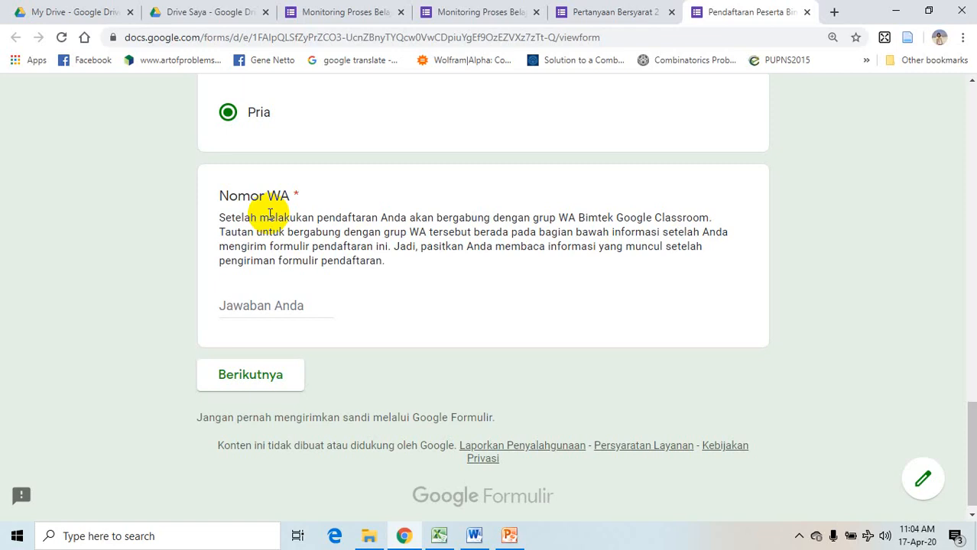
scroll(279, 252, "down", 1)
left_click(276, 291)
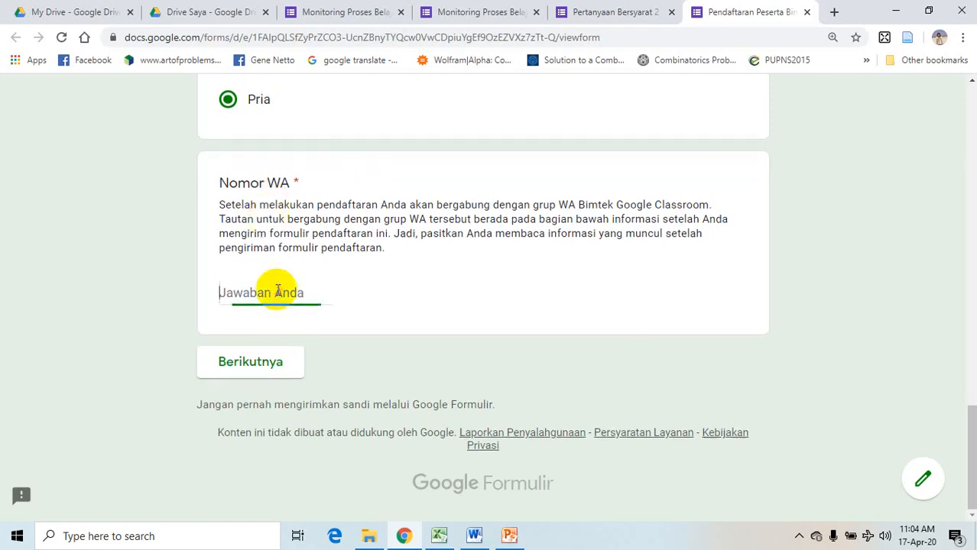
type("09")
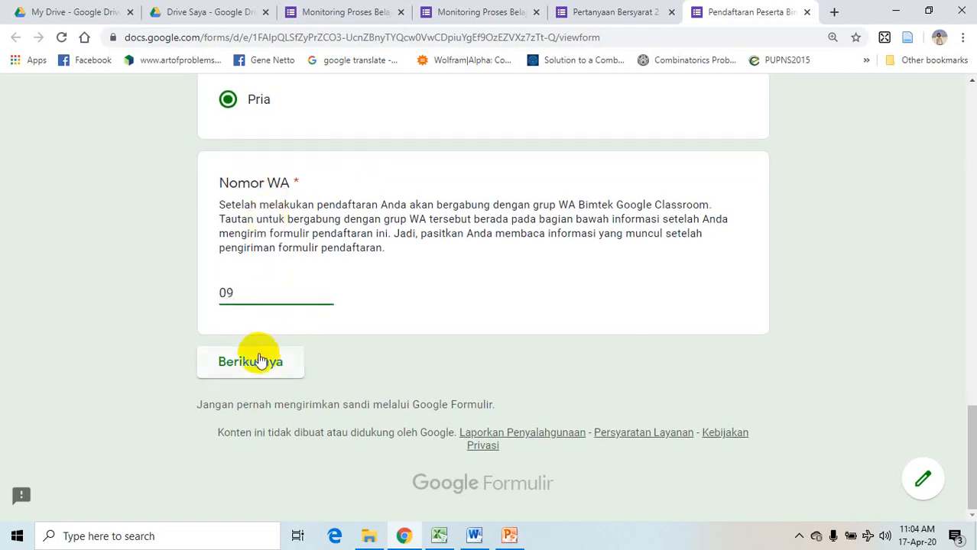
left_click(260, 361)
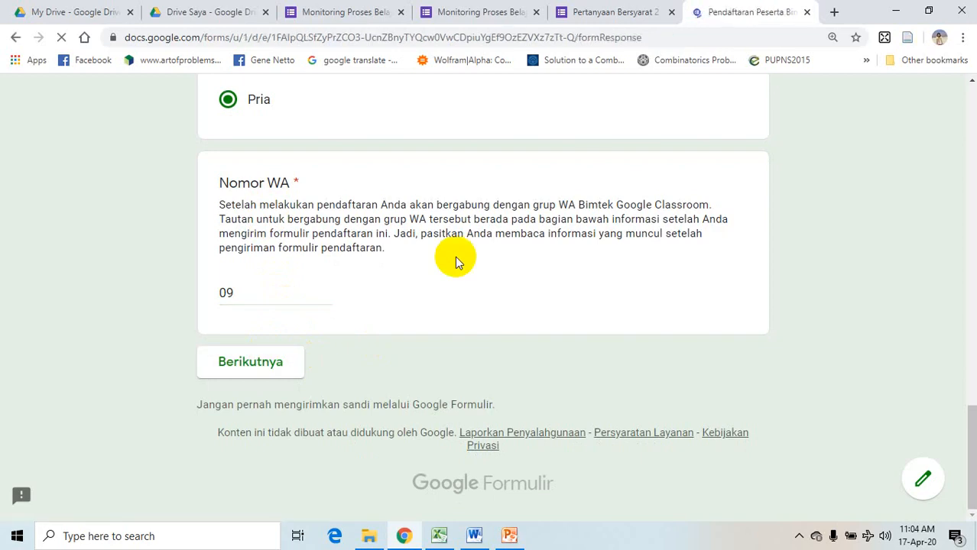
- Answer the question about whether the entered data is correct with Yakin on the Konfirmasi Data Pribadi page
scroll(454, 258, "down", 2)
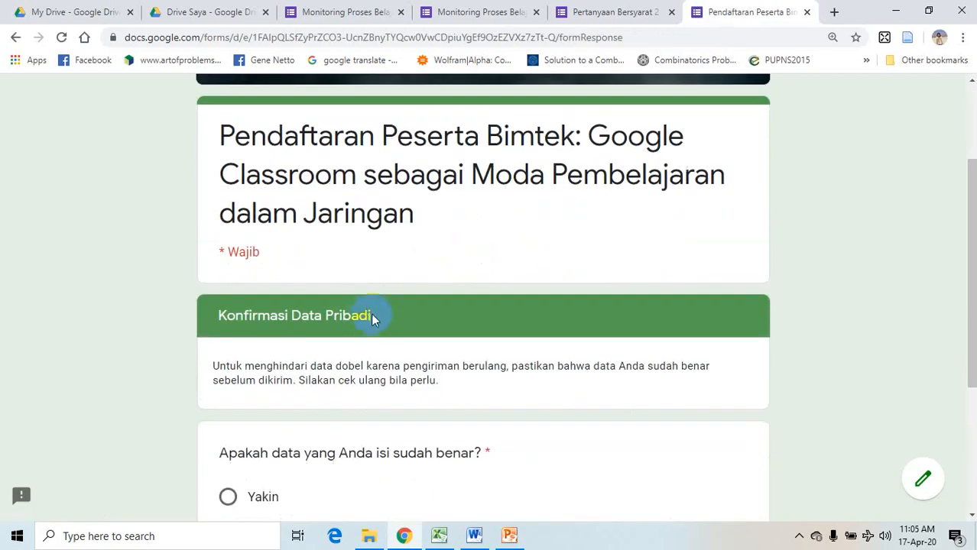
scroll(374, 320, "down", 2)
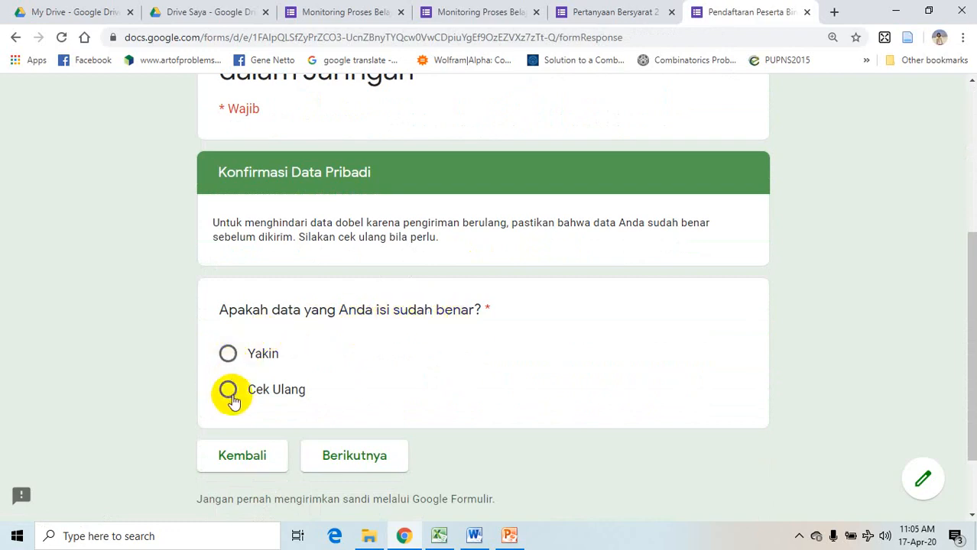
scroll(233, 351, "down", 1)
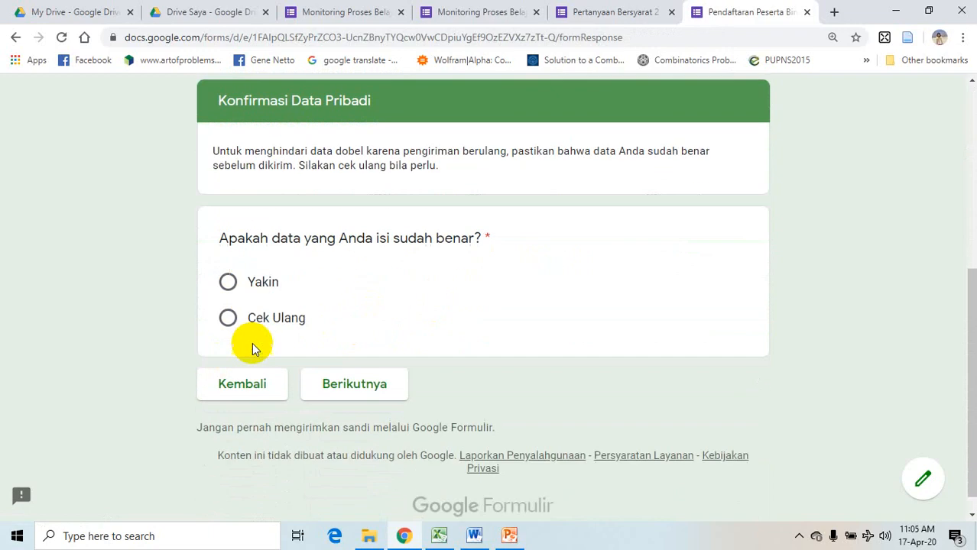
left_click(228, 284)
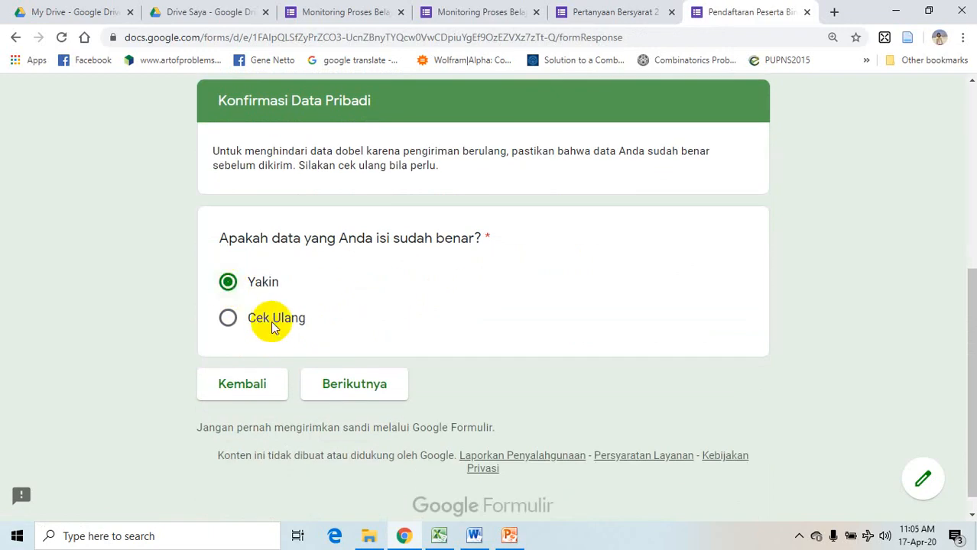
- Advance from the Konfirmasi Data Pribadi page to the submission page, and return to the confirmation question without submitting
left_click(362, 386)
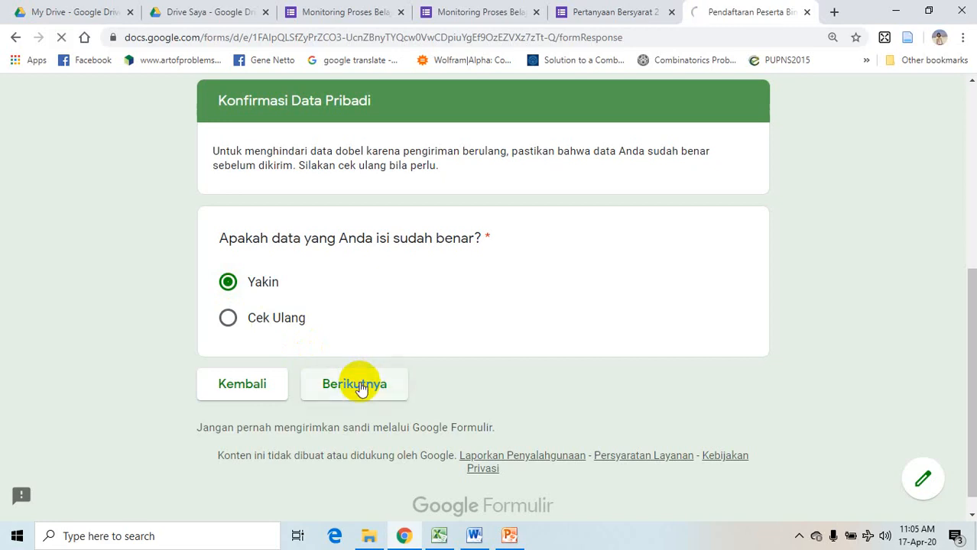
scroll(337, 412, "down", 1)
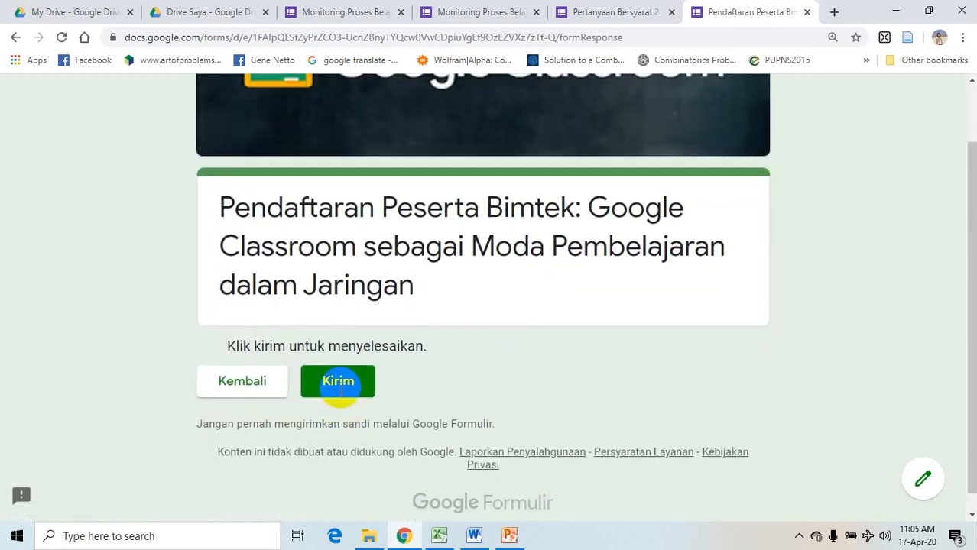
left_click(252, 385)
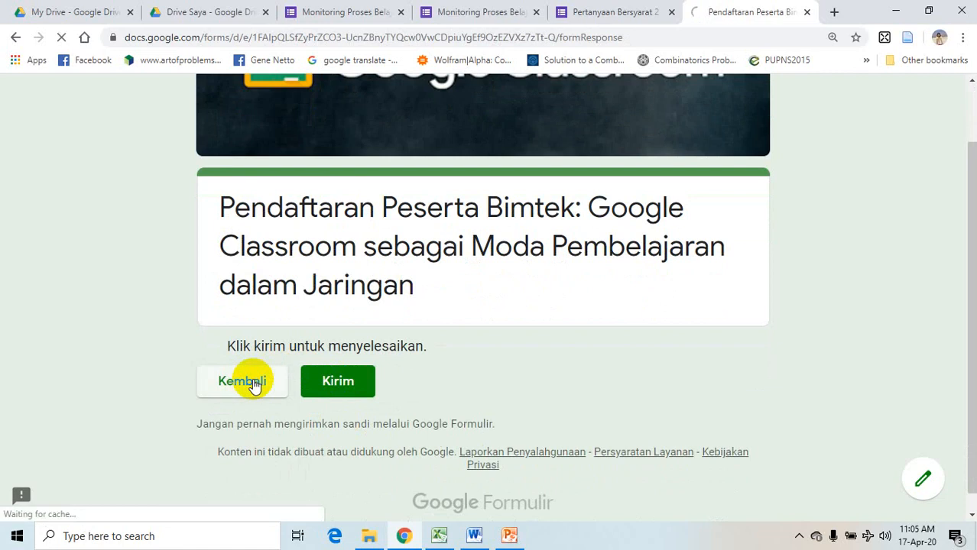
scroll(321, 397, "down", 5)
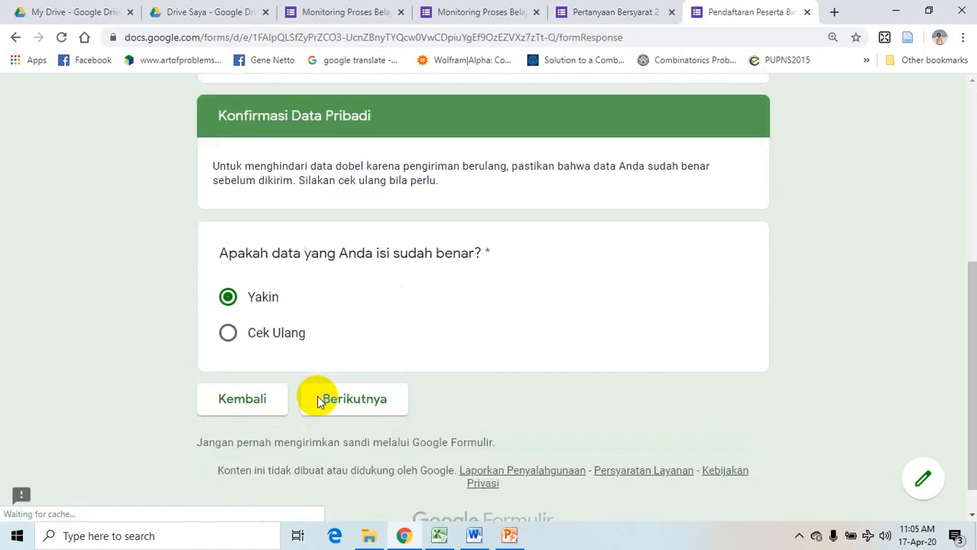
- Change the data confirmation answer to Cek Ulang, advance the form, and review the previously entered registration answers
left_click(230, 320)
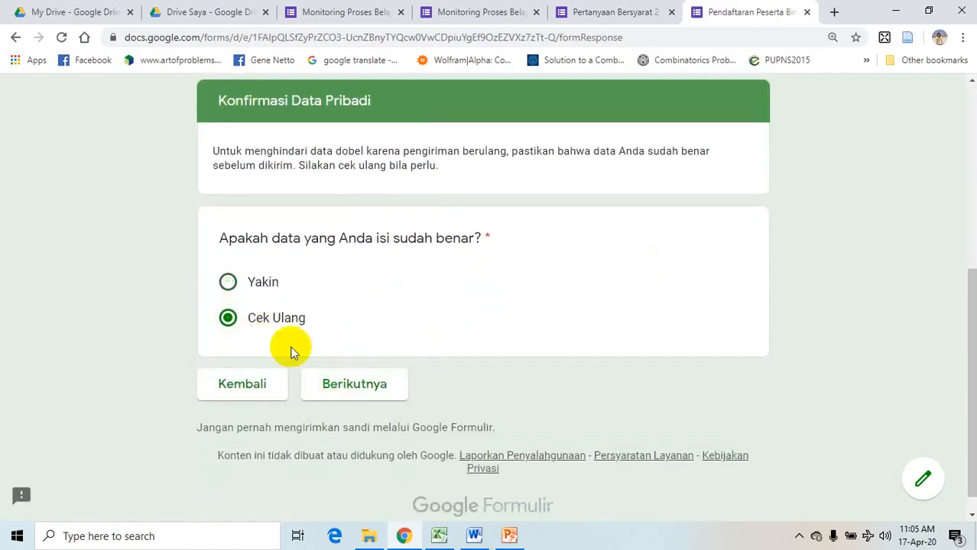
left_click(339, 384)
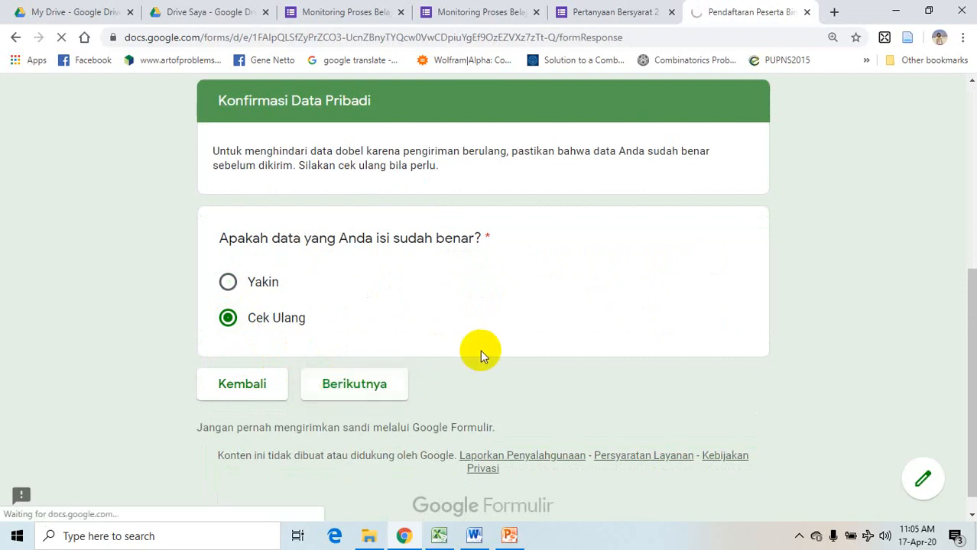
scroll(474, 353, "down", 10)
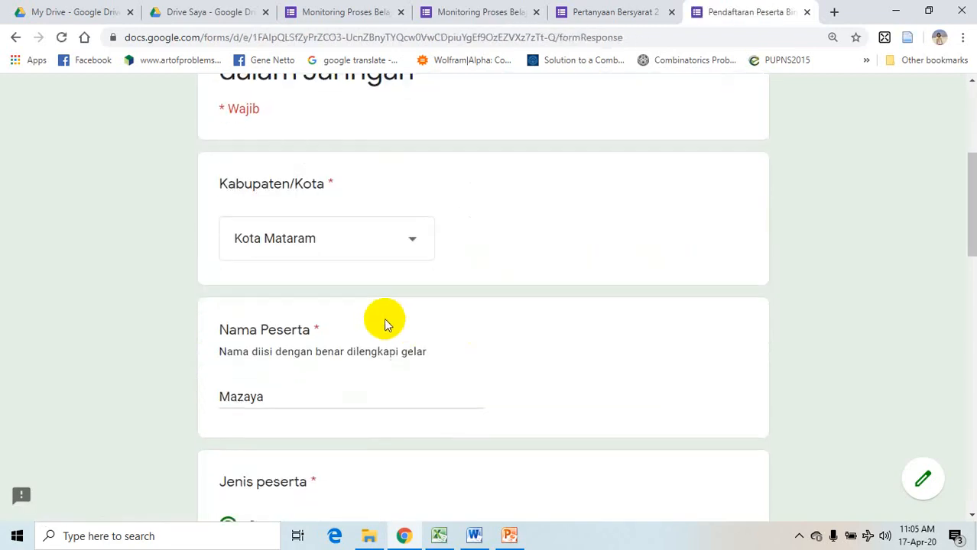
scroll(384, 321, "down", 8)
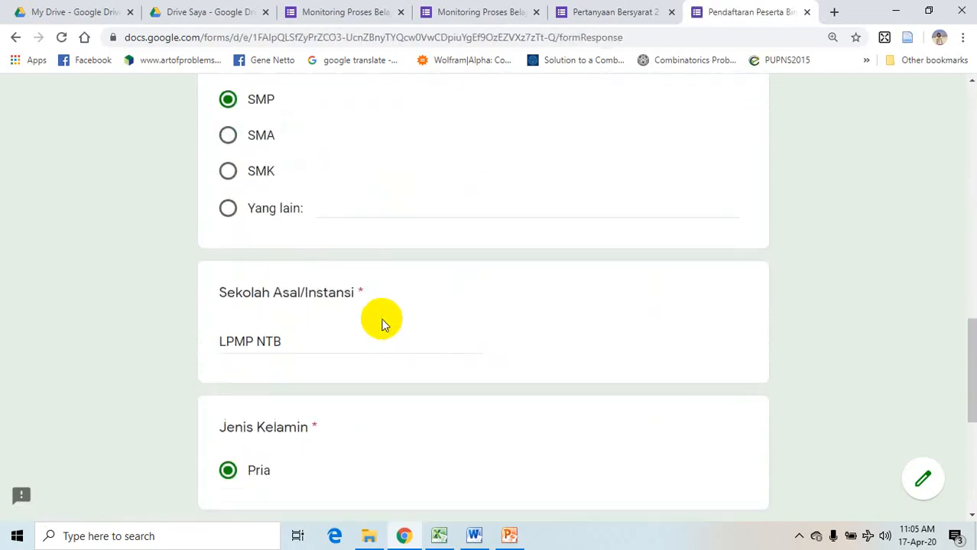
scroll(383, 325, "down", 2)
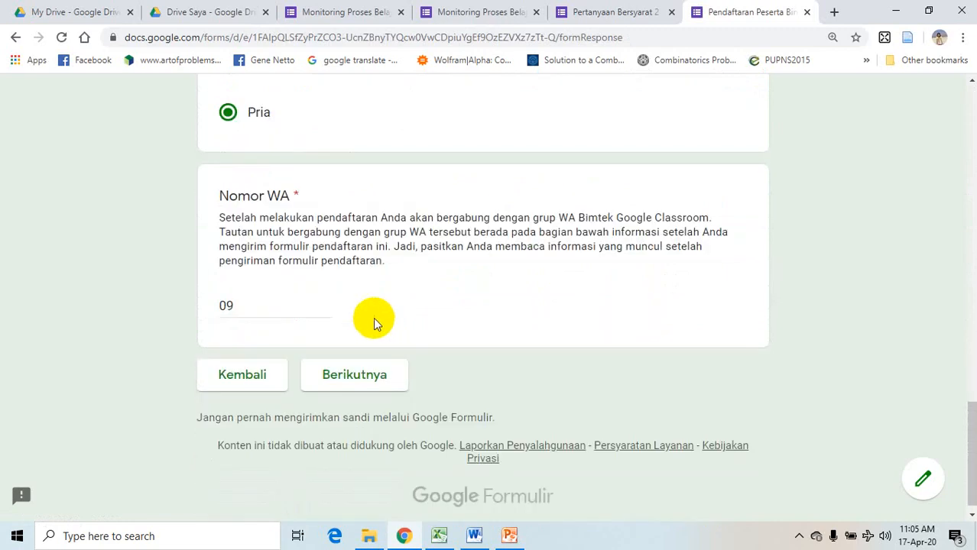
- Advance from the registration answers to the Konfirmasi Data Pribadi page again and close the form preview
left_click(357, 370)
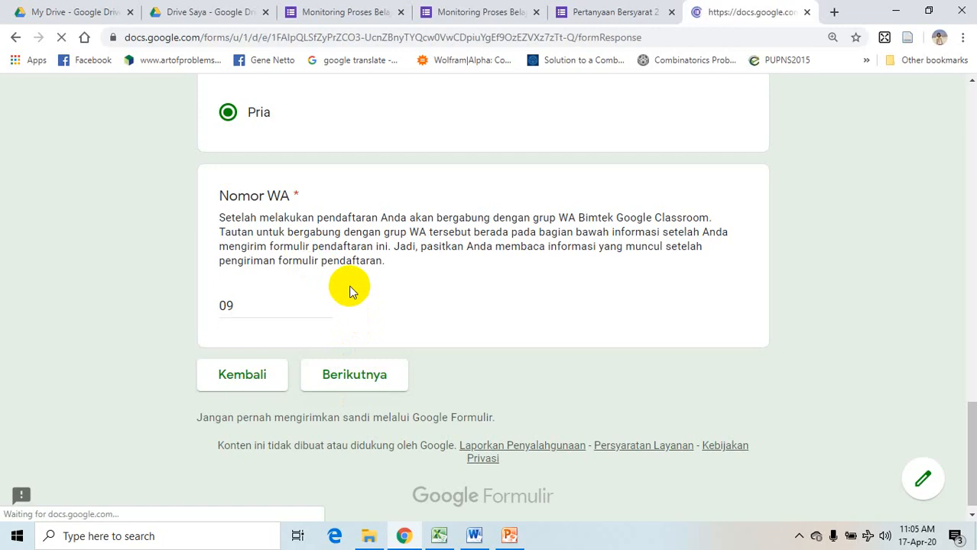
scroll(131, 245, "down", 5)
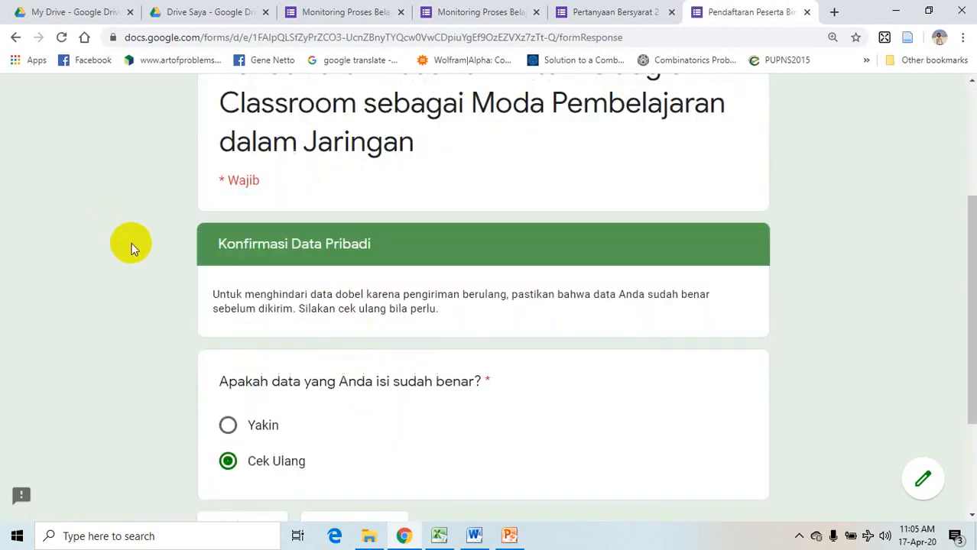
scroll(285, 348, "up", 2)
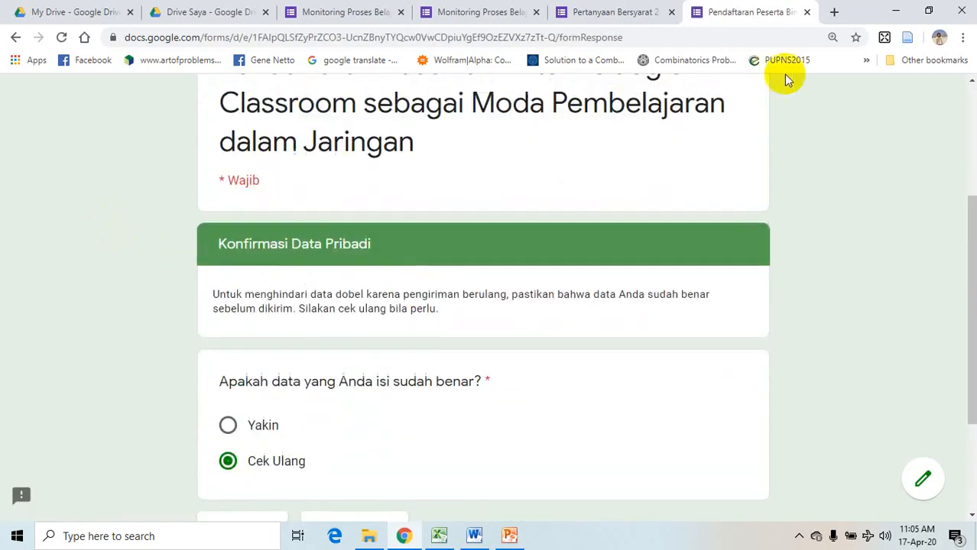
left_click(807, 14)
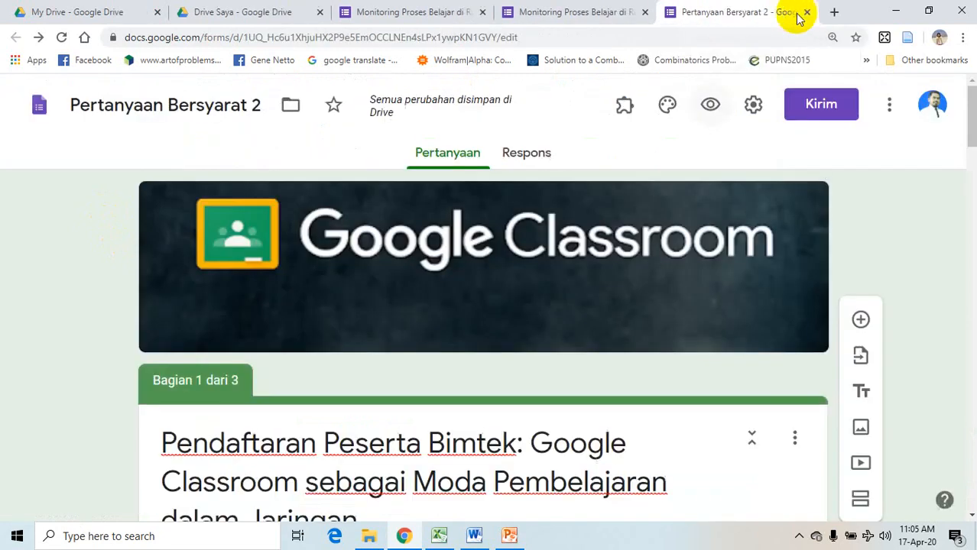
- Examine the section 1 questions in the Pertanyaan Bersyarat 2 form editor, from Kabupaten/Kota through Jenjang Sekolah
left_click(600, 14)
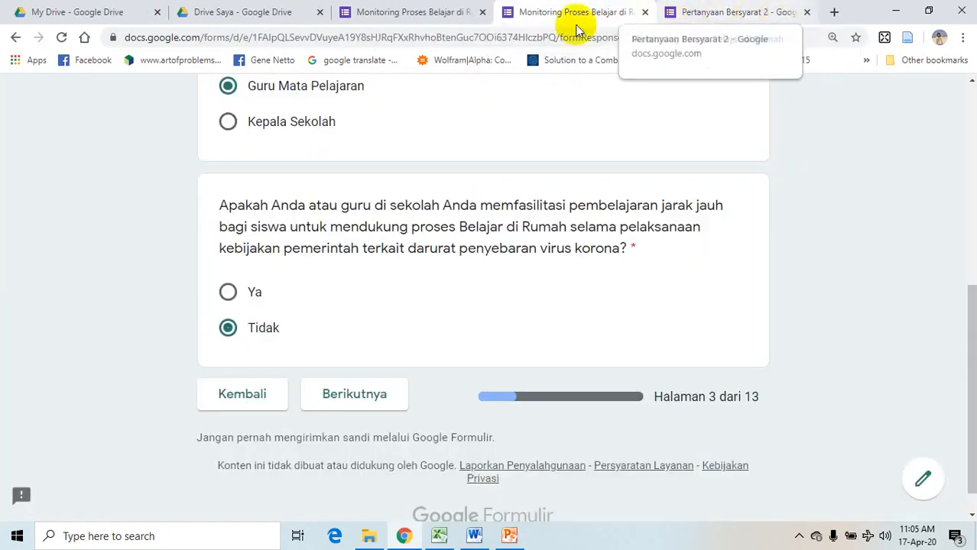
left_click(709, 14)
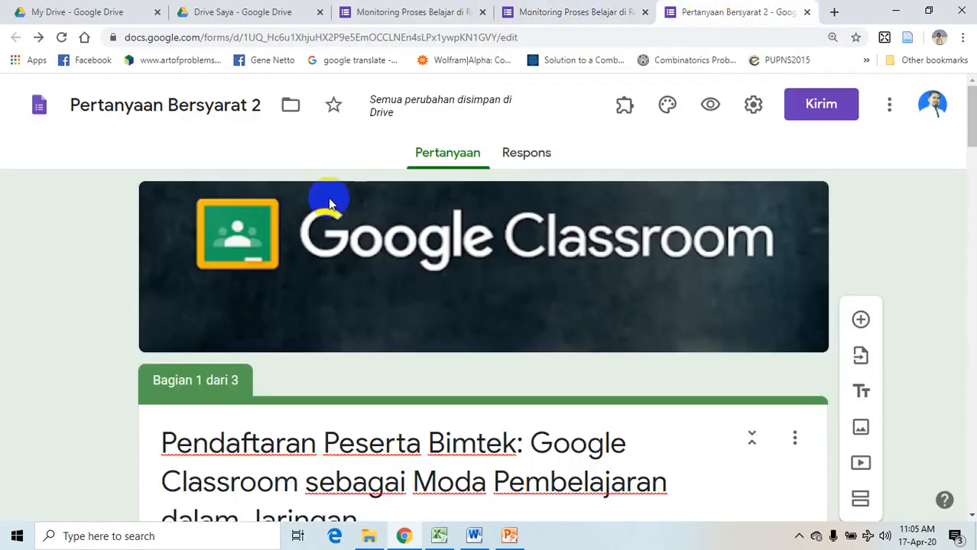
scroll(196, 283, "down", 5)
scroll(176, 311, "down", 4)
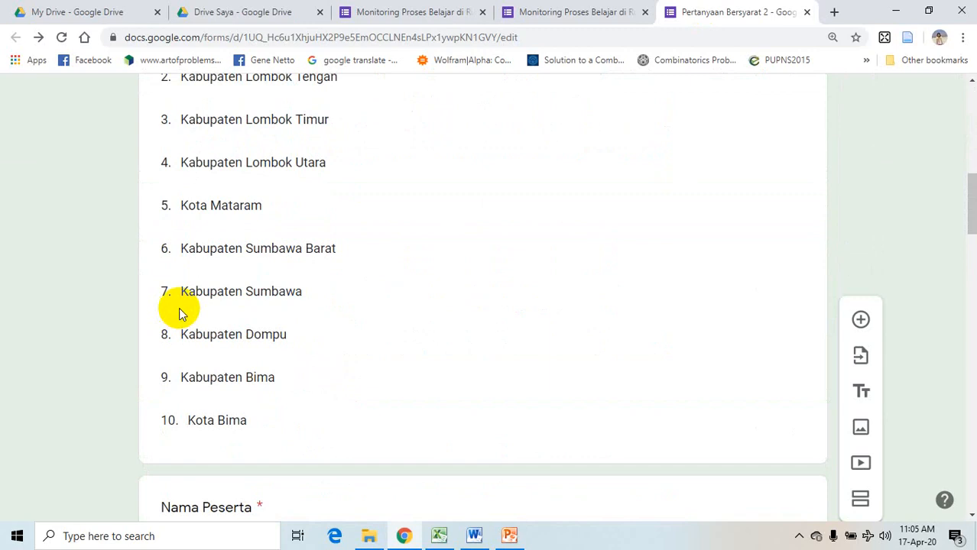
scroll(176, 321, "down", 3)
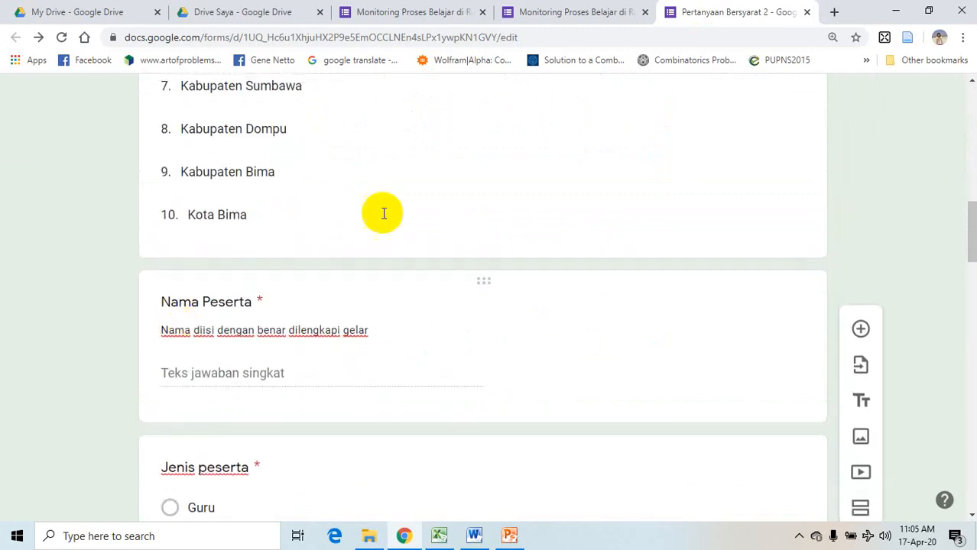
scroll(384, 213, "up", 8)
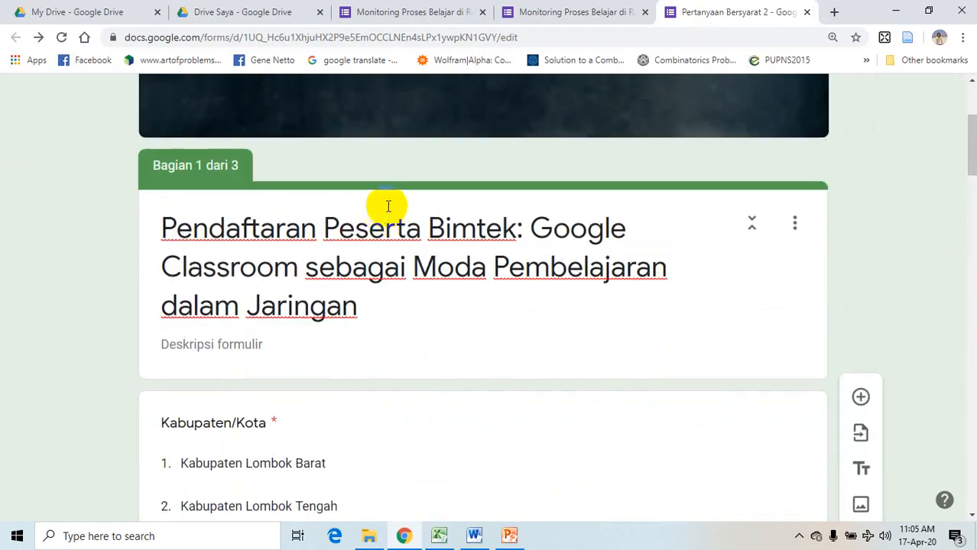
scroll(389, 207, "down", 3)
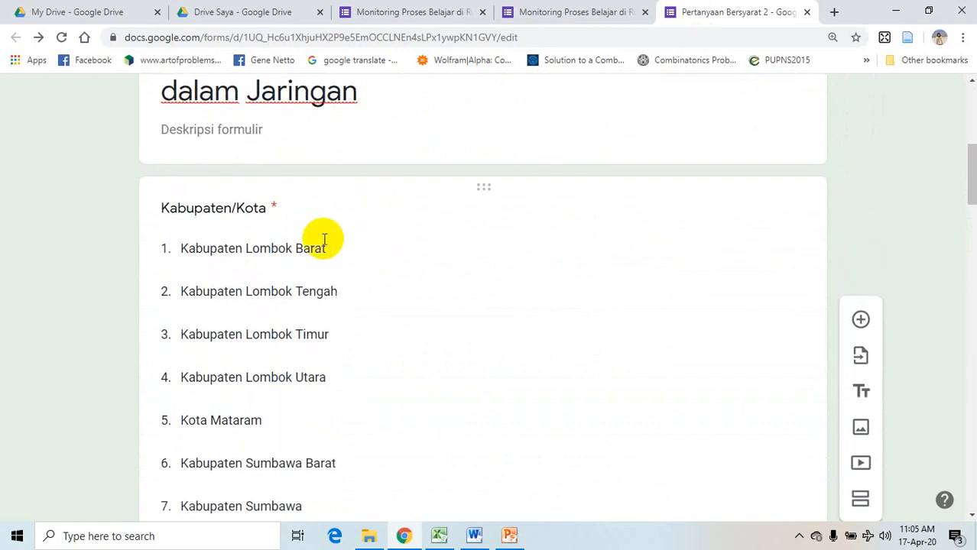
scroll(324, 241, "down", 5)
scroll(321, 245, "down", 4)
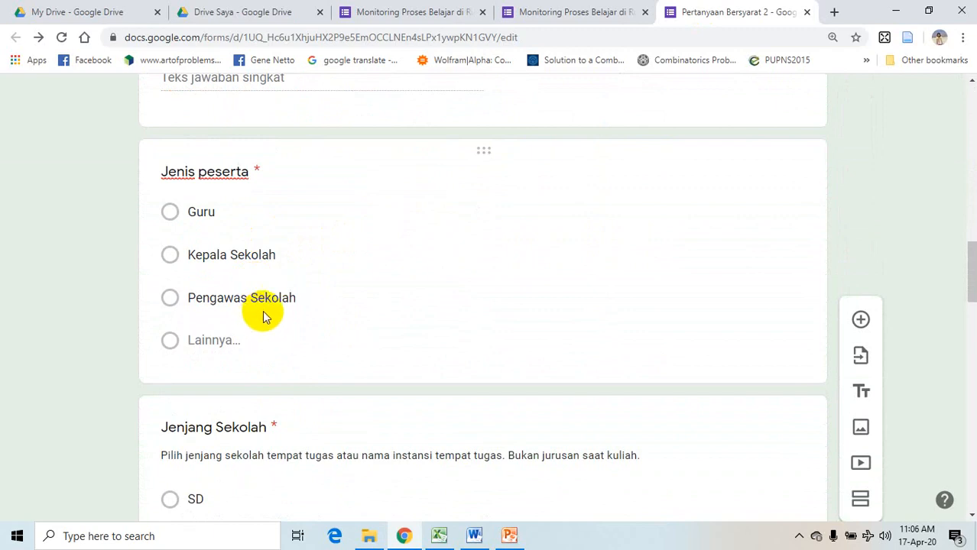
scroll(261, 309, "down", 2)
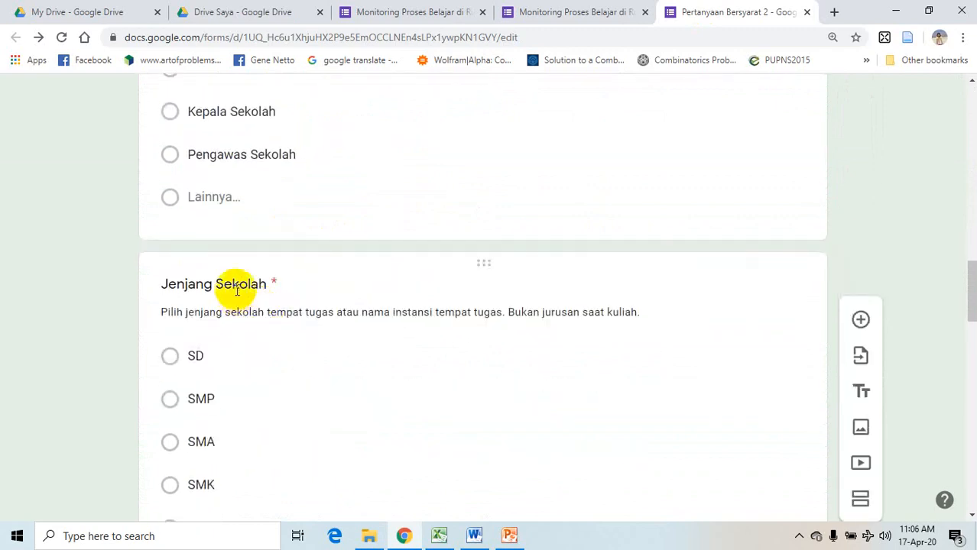
left_click(238, 294)
scroll(242, 313, "down", 2)
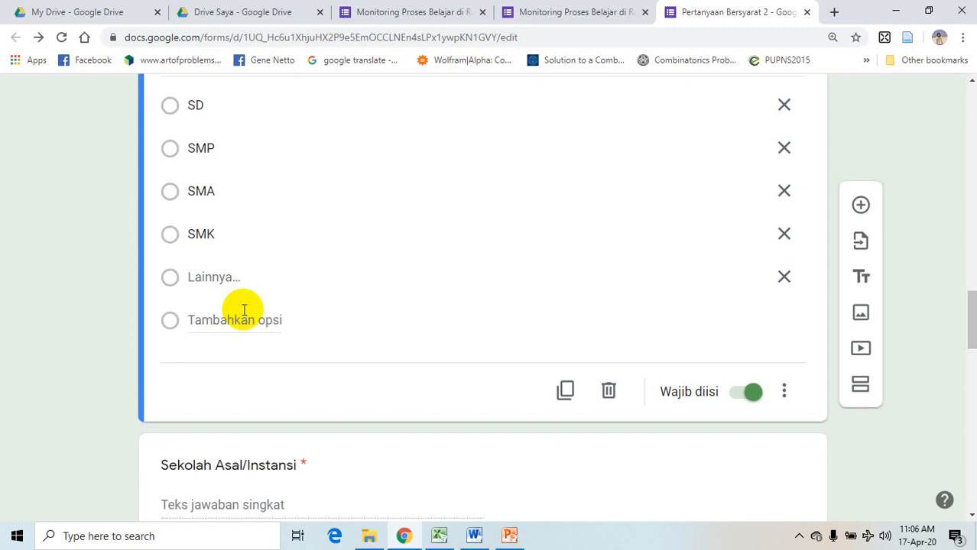
- Add Perempuan as a second answer option to the Jenis Kelamin question
scroll(243, 315, "down", 5)
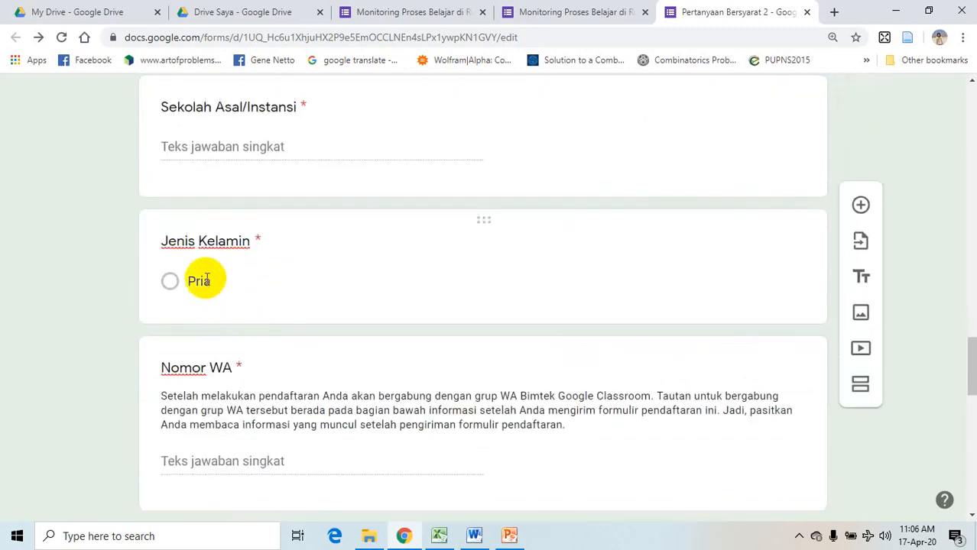
left_click(206, 283)
left_click(234, 217)
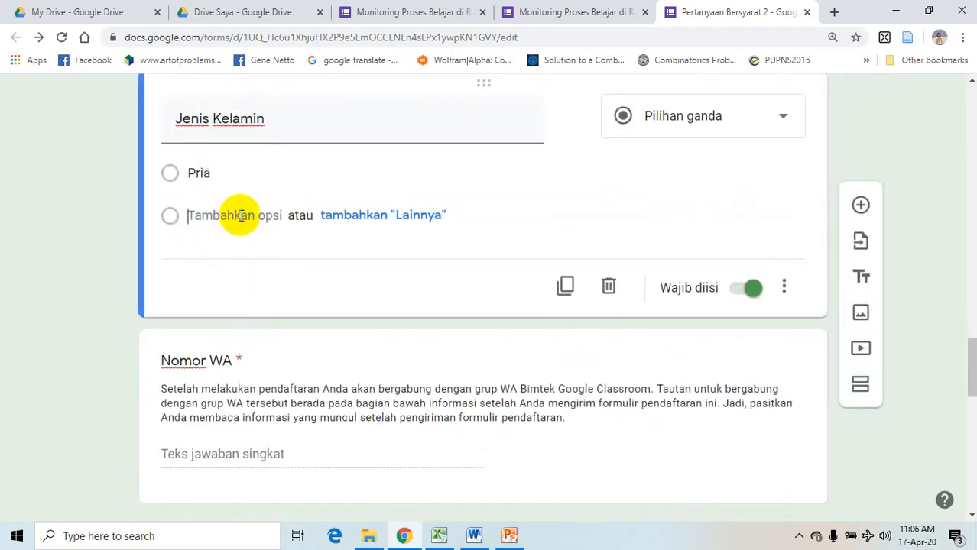
type("Perempuan")
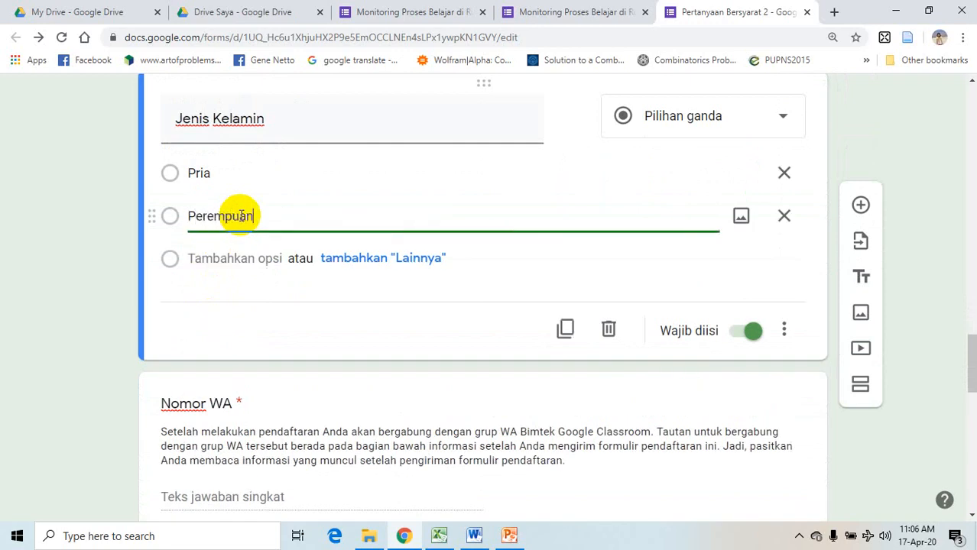
- Correct the capitalization of the section 3 title so it reads Konfirmasi Pendaftaran
scroll(100, 337, "down", 5)
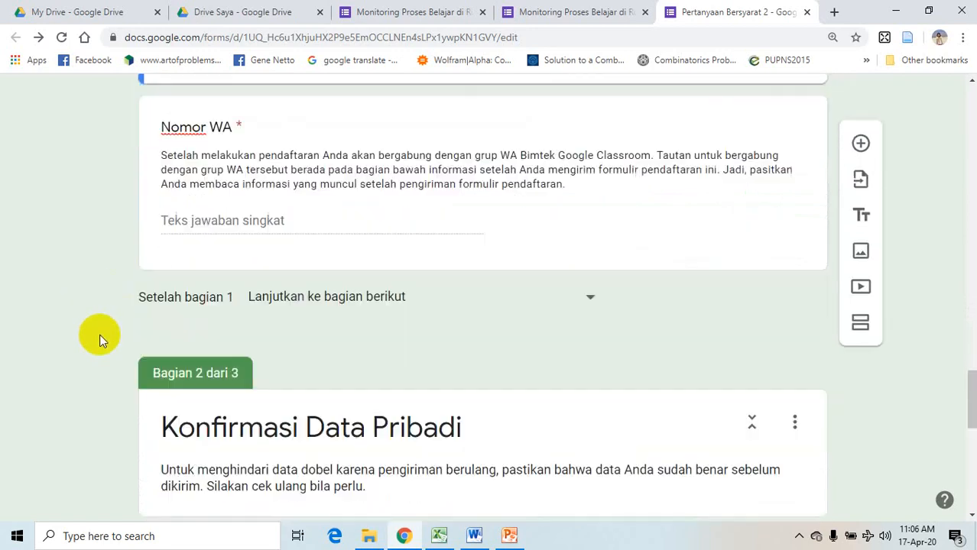
scroll(299, 351, "down", 5)
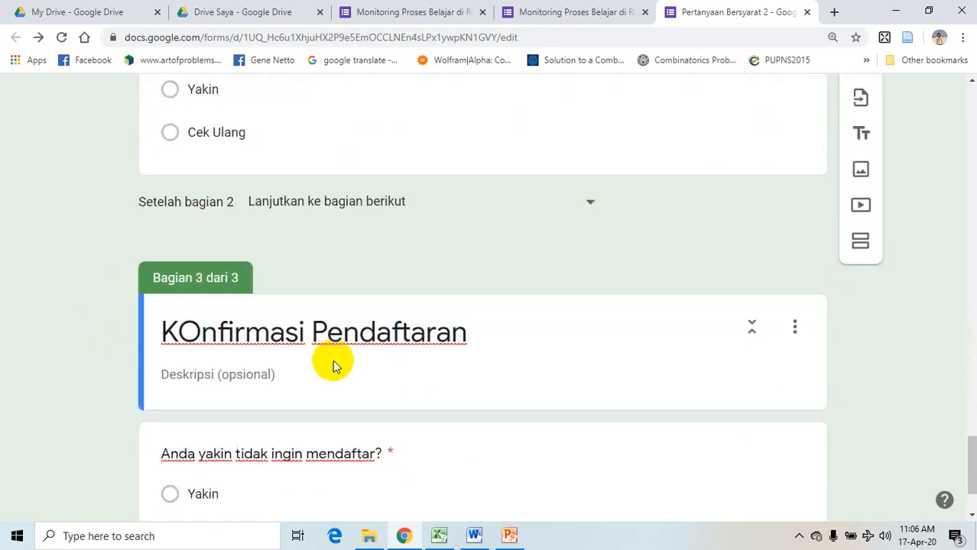
left_click(190, 321)
triple_click(192, 327)
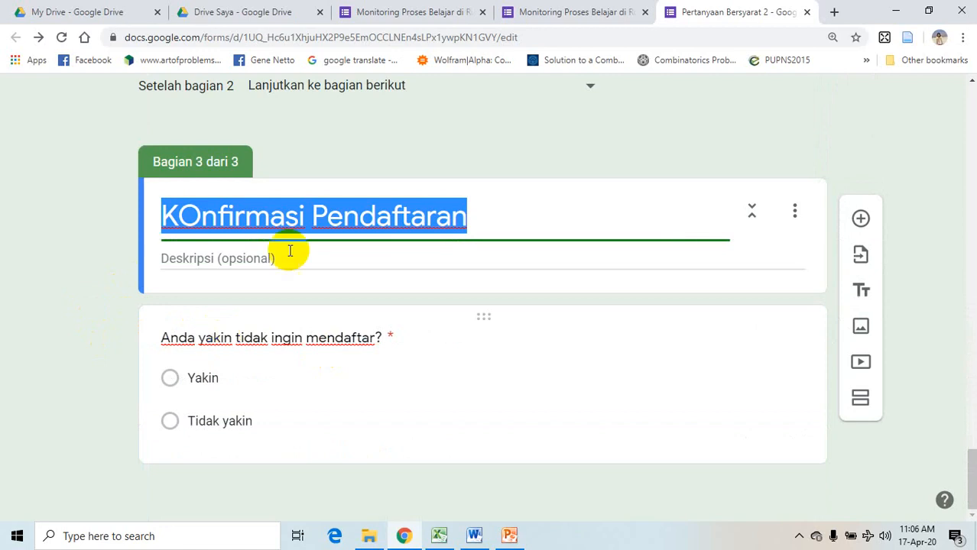
left_click(204, 219)
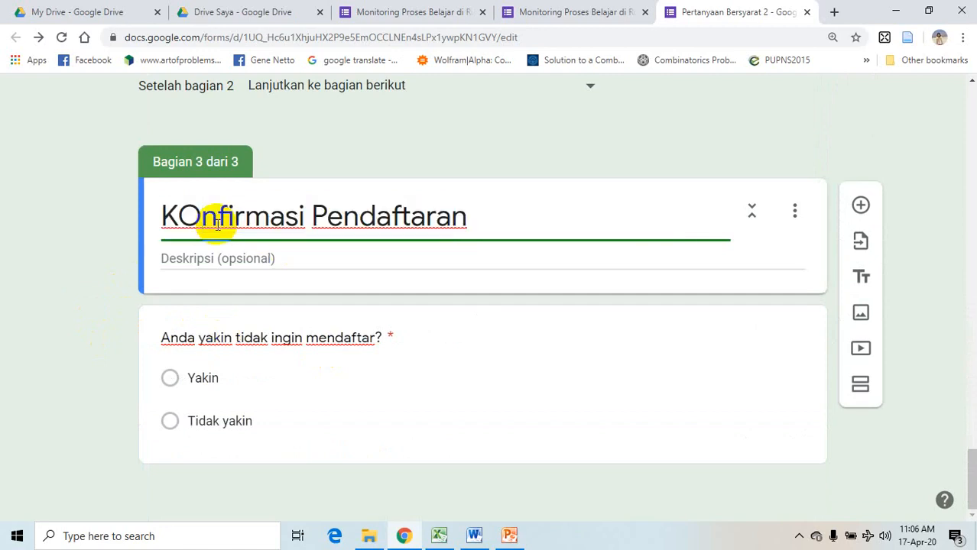
key("BackSpace")
type("o")
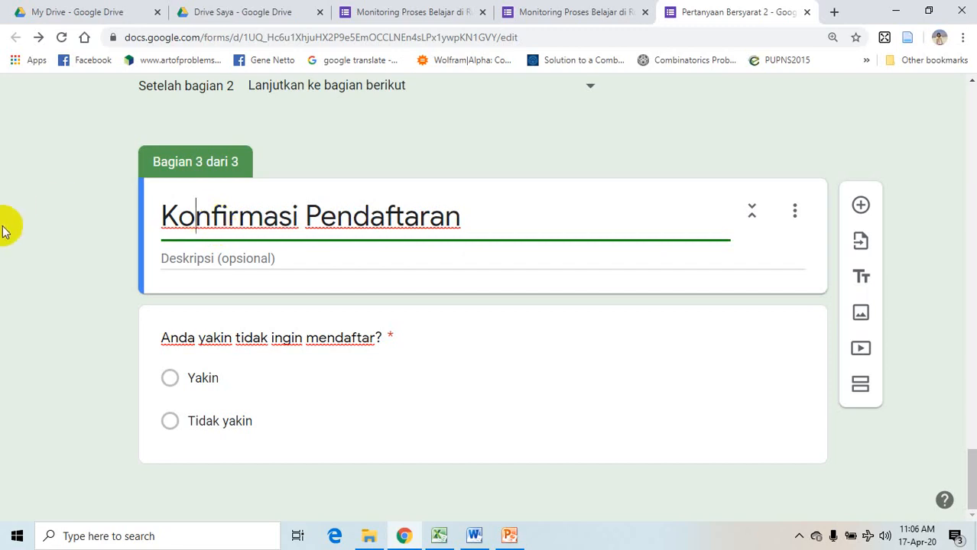
- Add a new section directly after the form title header, ahead of the Kabupaten/Kota question
scroll(69, 265, "up", 15)
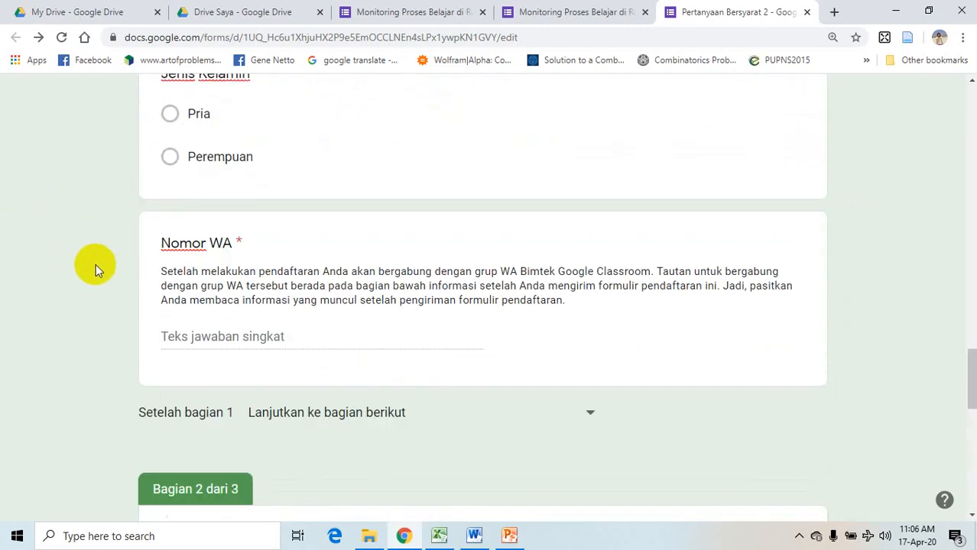
scroll(259, 295, "up", 10)
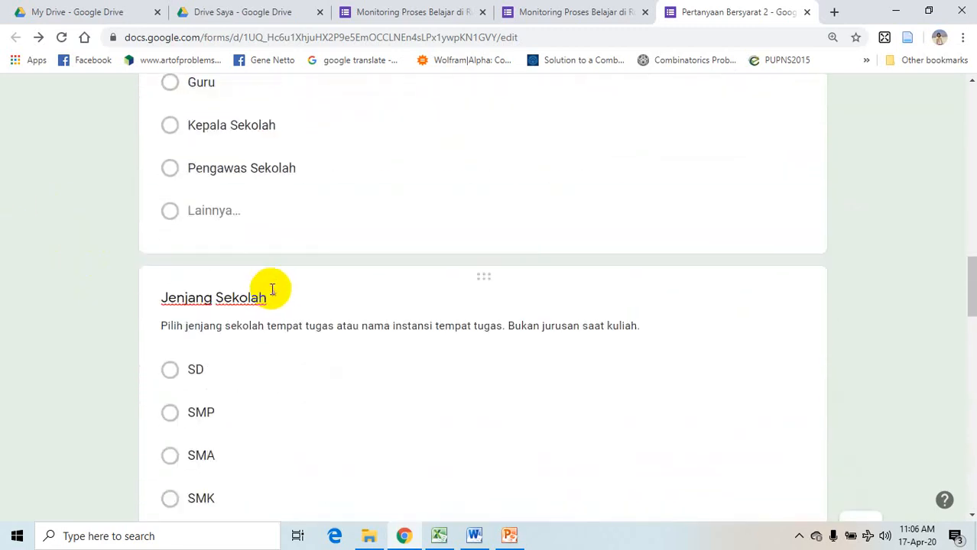
scroll(281, 284, "up", 10)
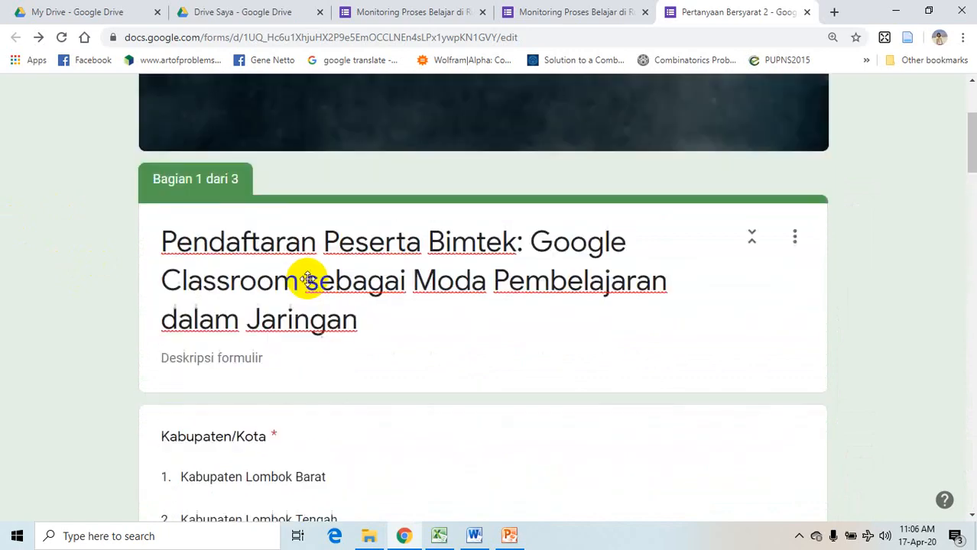
scroll(312, 273, "down", 3)
scroll(299, 256, "up", 2)
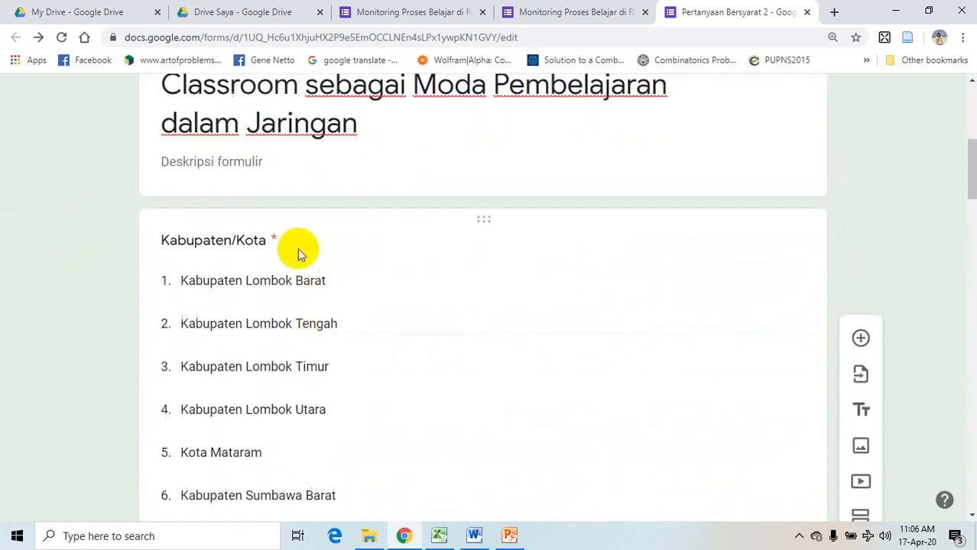
left_click(328, 189)
scroll(296, 304, "down", 1)
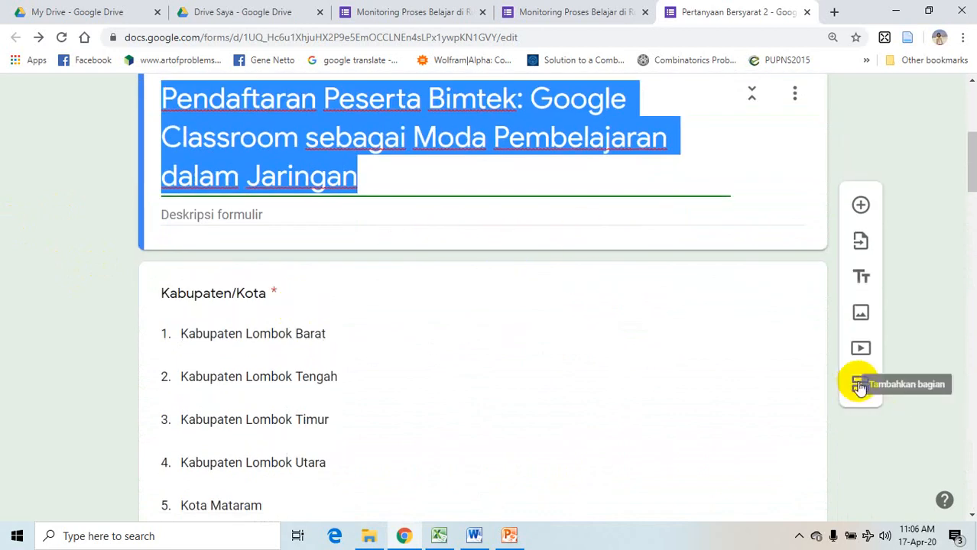
left_click(859, 385)
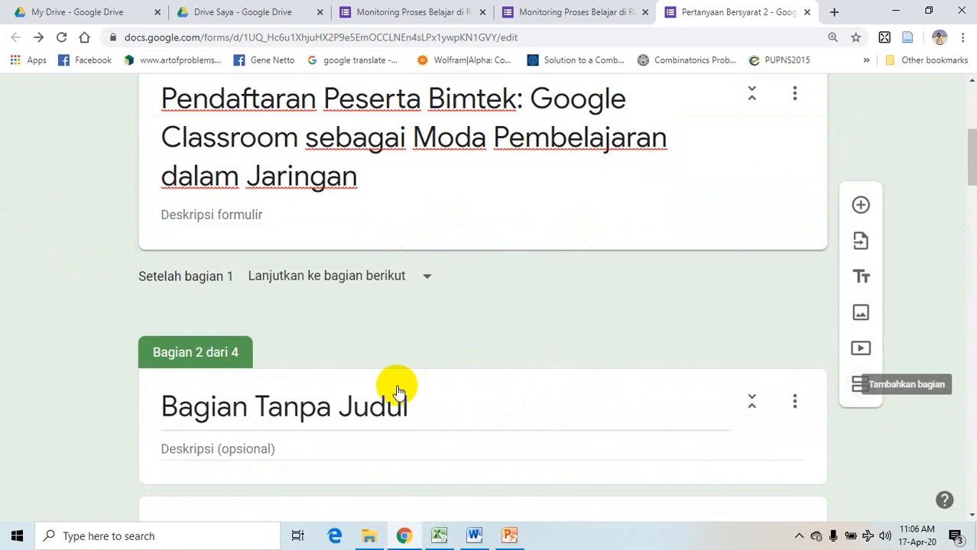
- Title the new section 2 Konfirmasi Pendaftaran
scroll(399, 392, "up", 3)
scroll(399, 392, "down", 3)
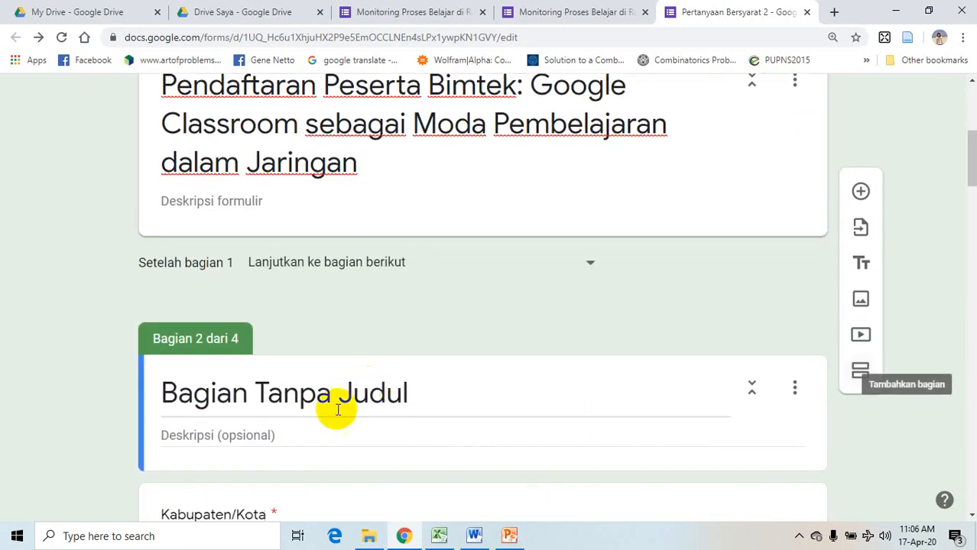
left_click(333, 394)
left_click(334, 394)
scroll(333, 395, "down", 2)
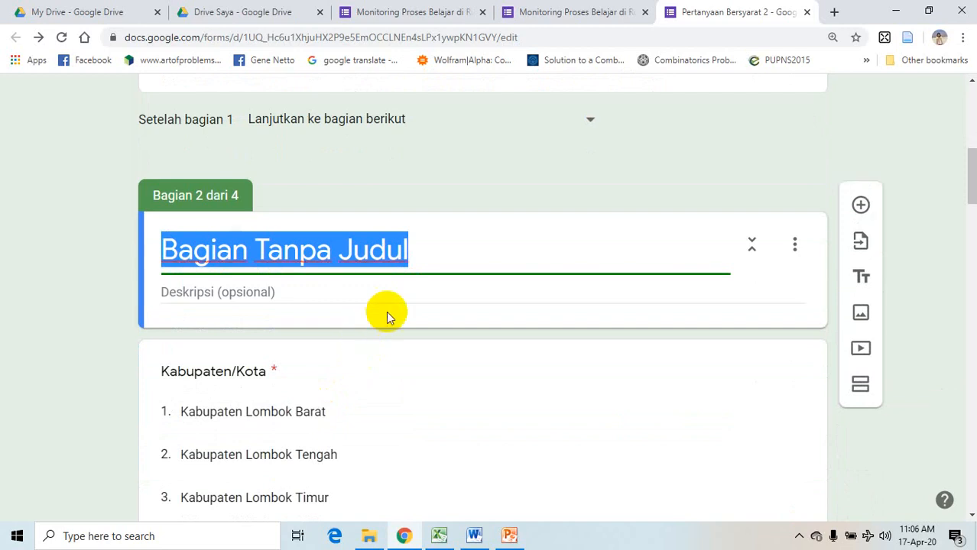
type("KOn")
key("BackSpace")
key("BackSpace")
key("BackSpace")
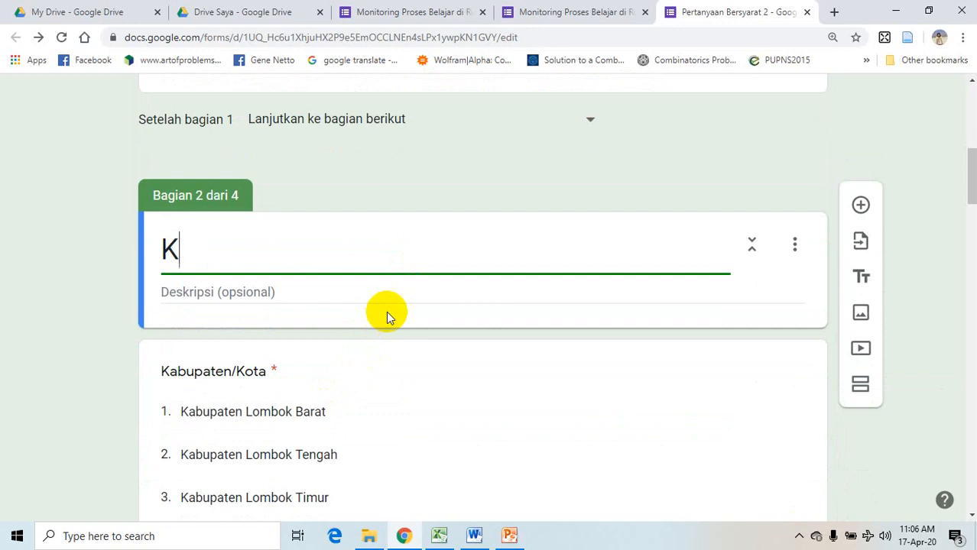
type("kONFIRMA")
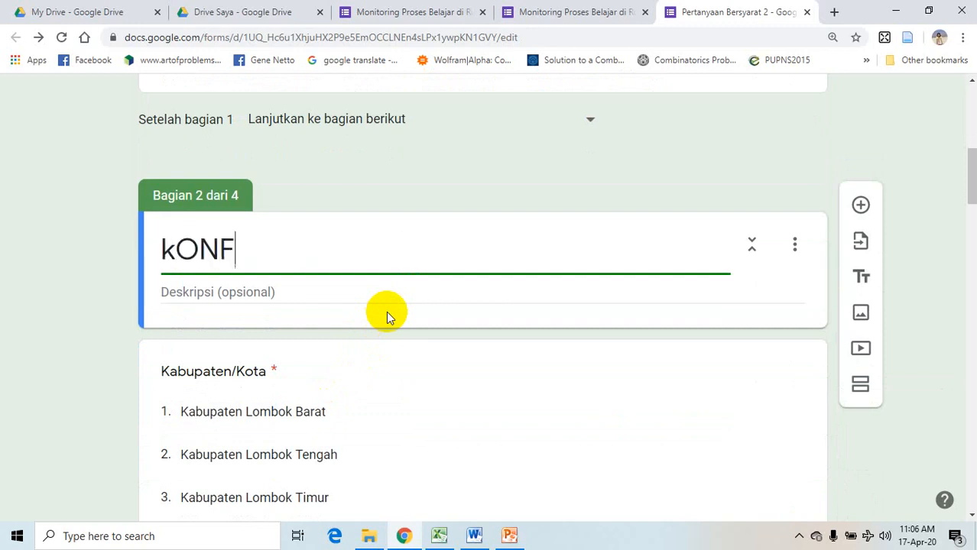
key("BackSpace")
key("BackSpace")
key("BackSpace")
key("BackSpace")
key("BackSpace")
key("BackSpace")
key("BackSpace")
key("BackSpace")
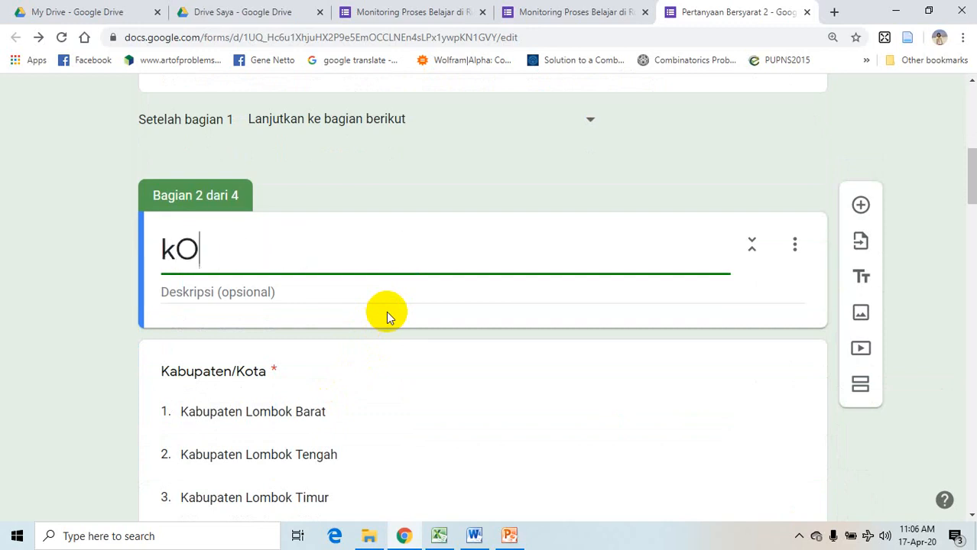
type("K")
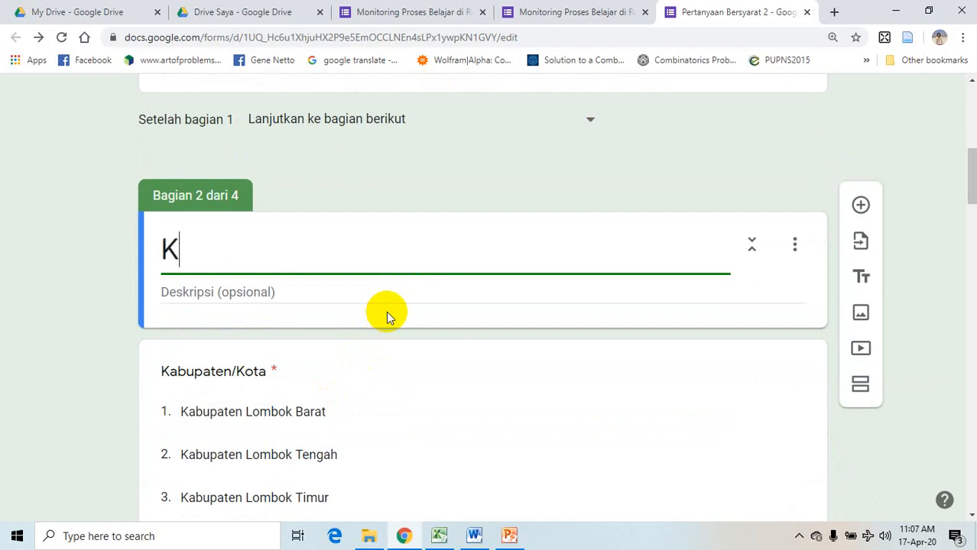
type("onfirm")
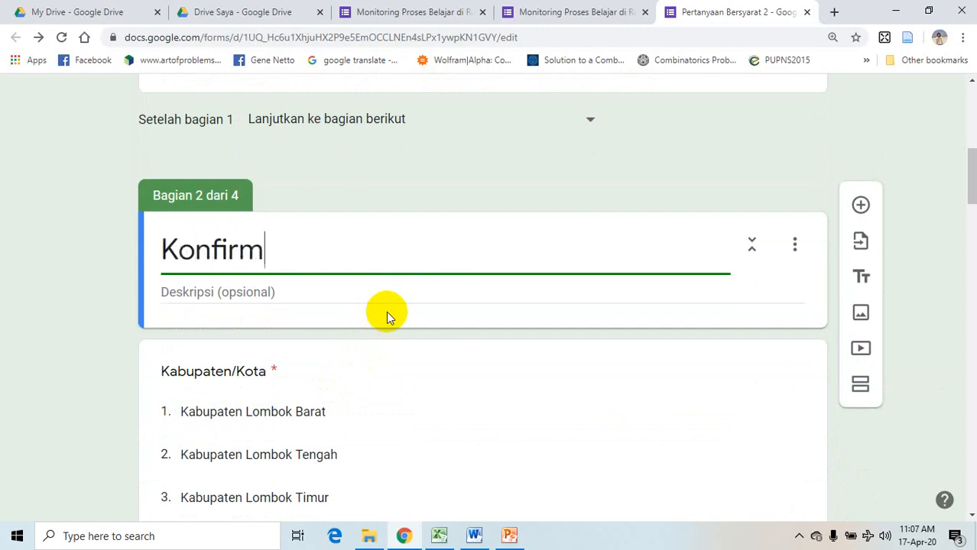
type("asi ")
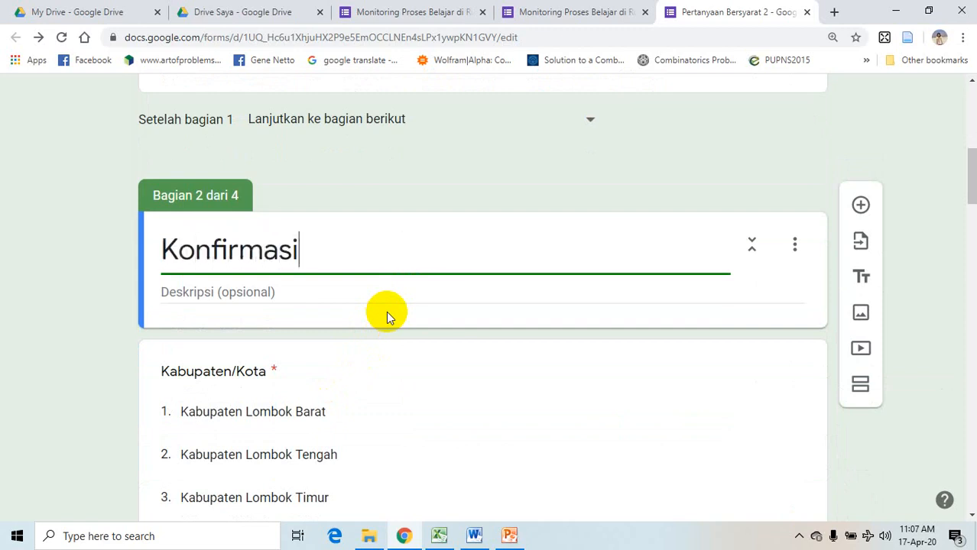
type("Pend")
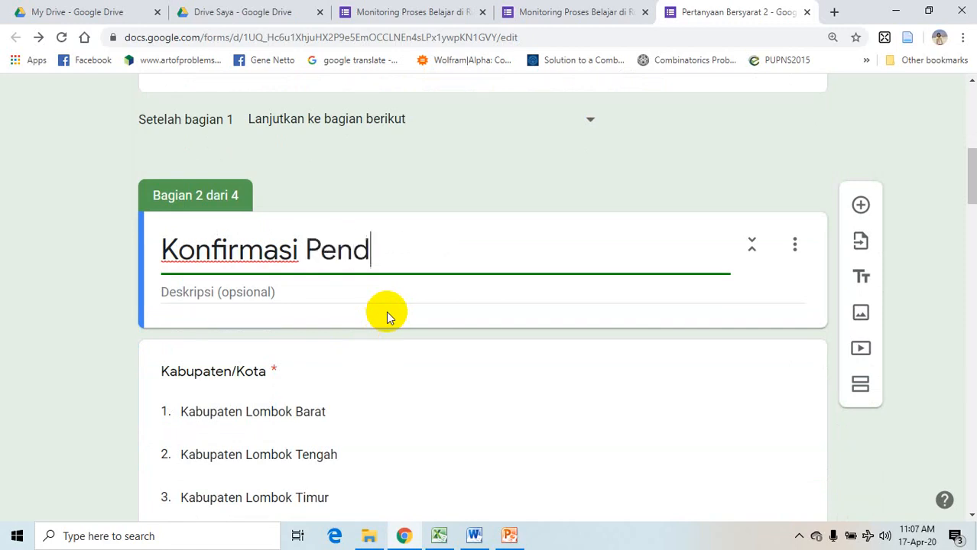
type("aftarn")
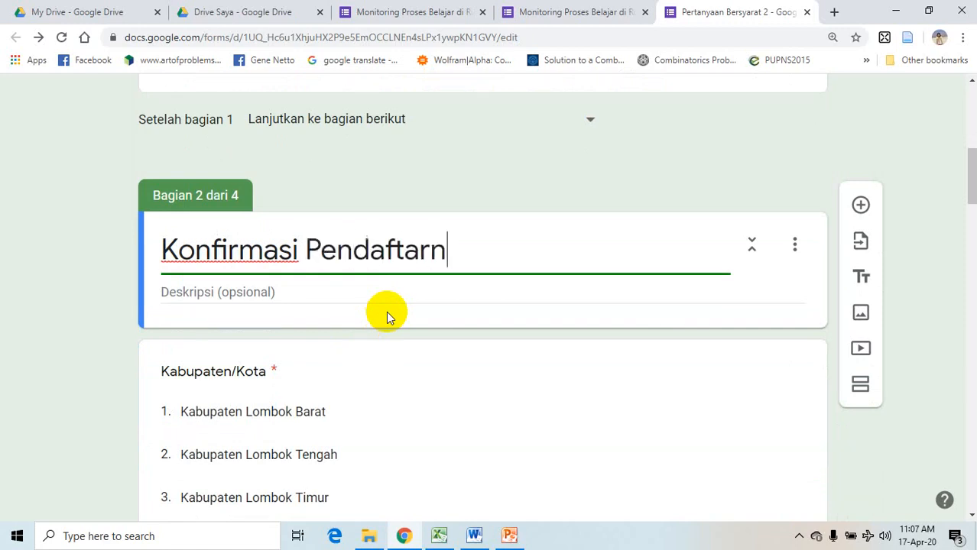
key("BackSpace")
type("an")
- Add a multiple-choice question to section 2 reading "Apakah Anda yakin akan mendaftar?"
scroll(316, 244, "down", 1)
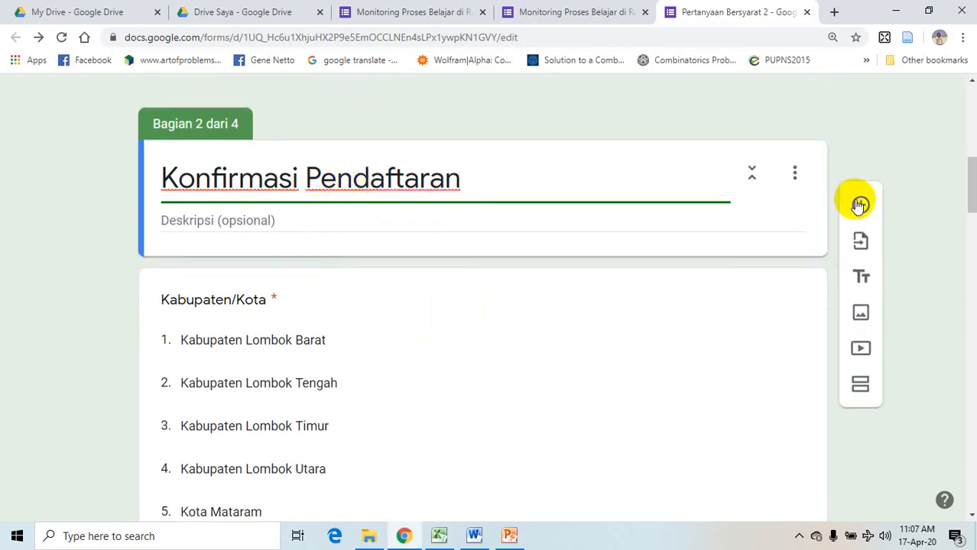
left_click(859, 205)
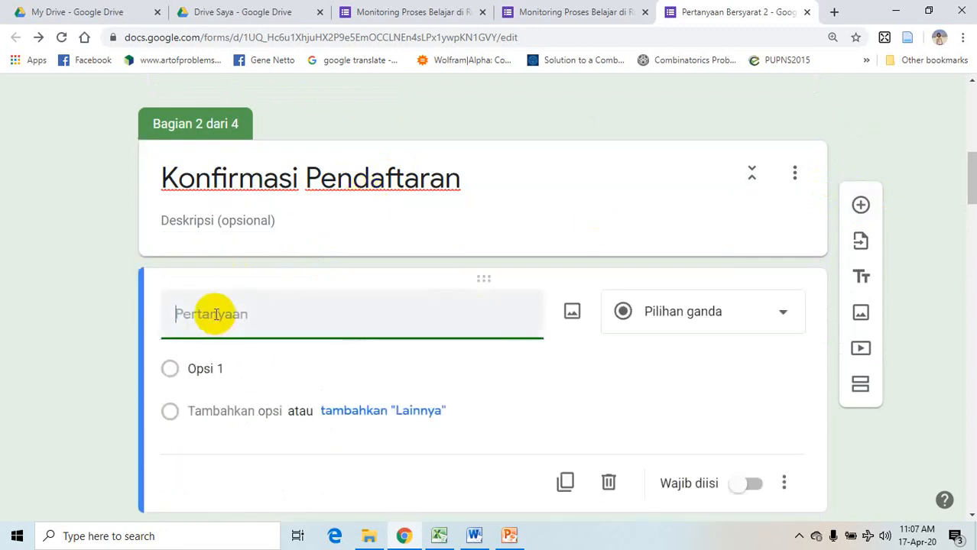
type("Apakah An")
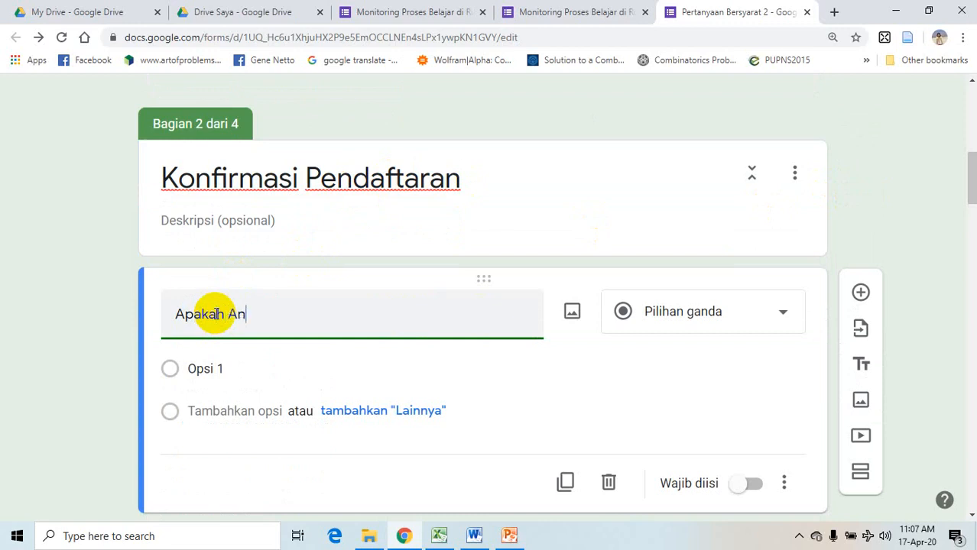
type("da yaj")
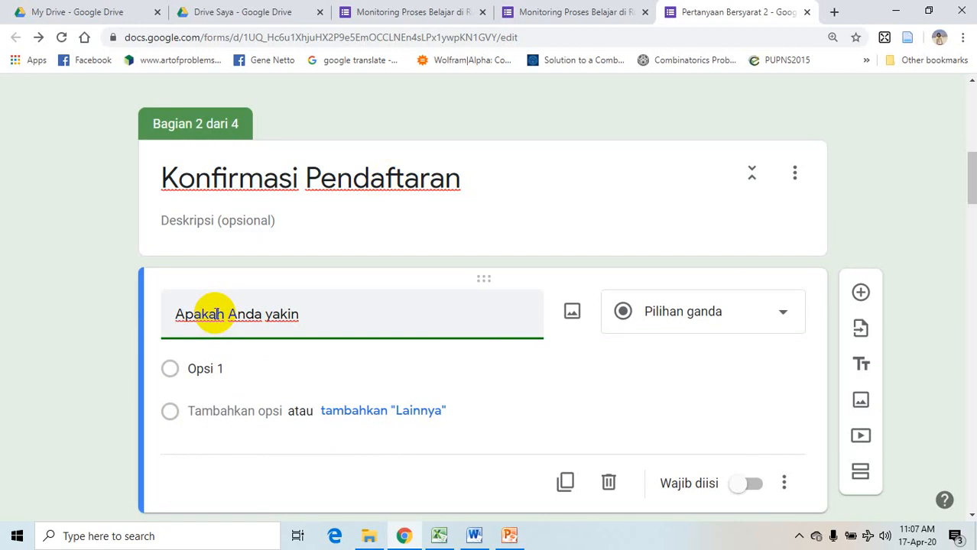
type(" kan mendaftar")
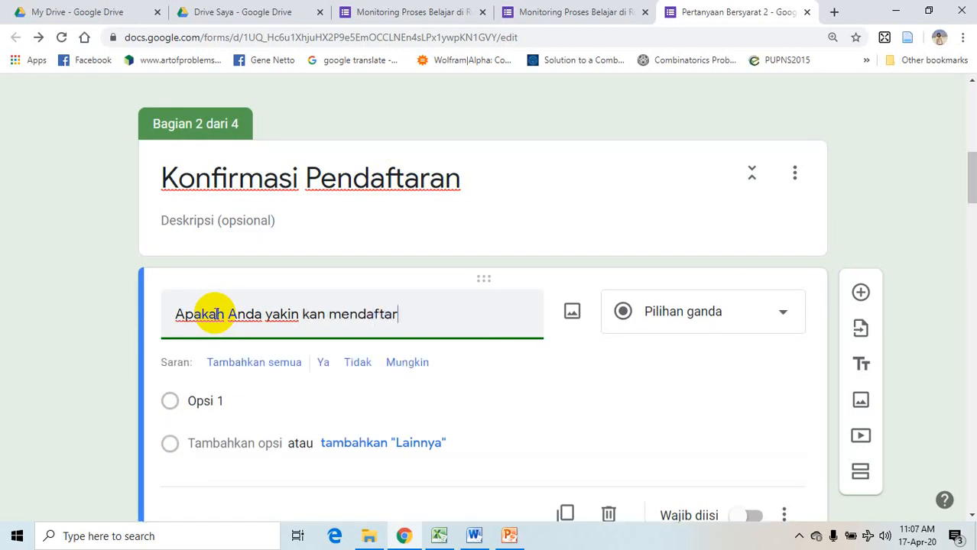
key("Left")
key("Left")
key("Left")
key("Left")
type("a")
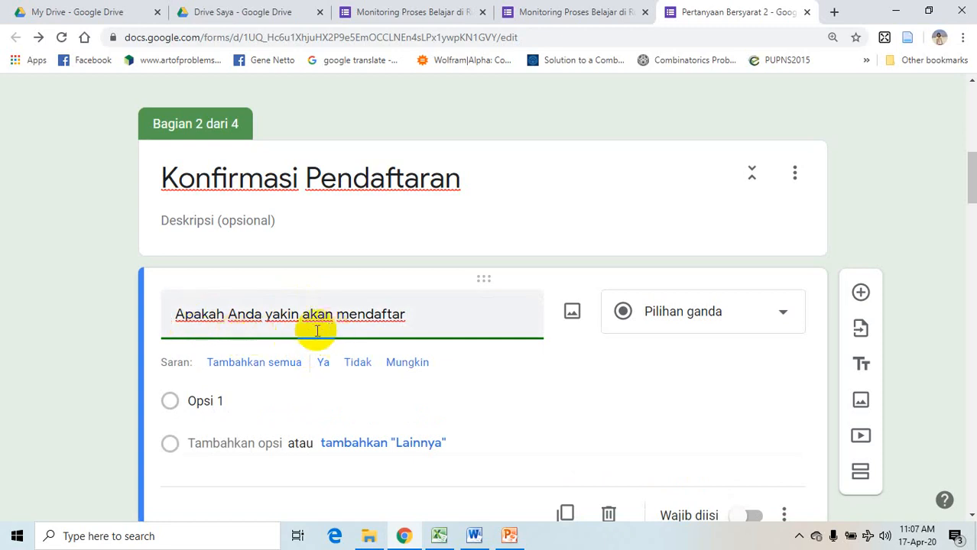
left_click(409, 317)
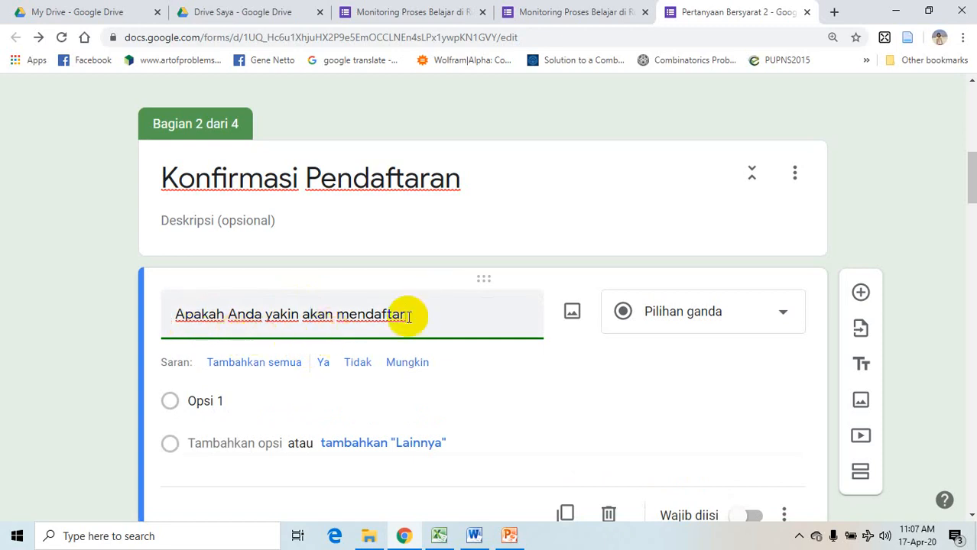
- Give the registration confirmation question two answer options, Yakin and Tidak
left_click(193, 404)
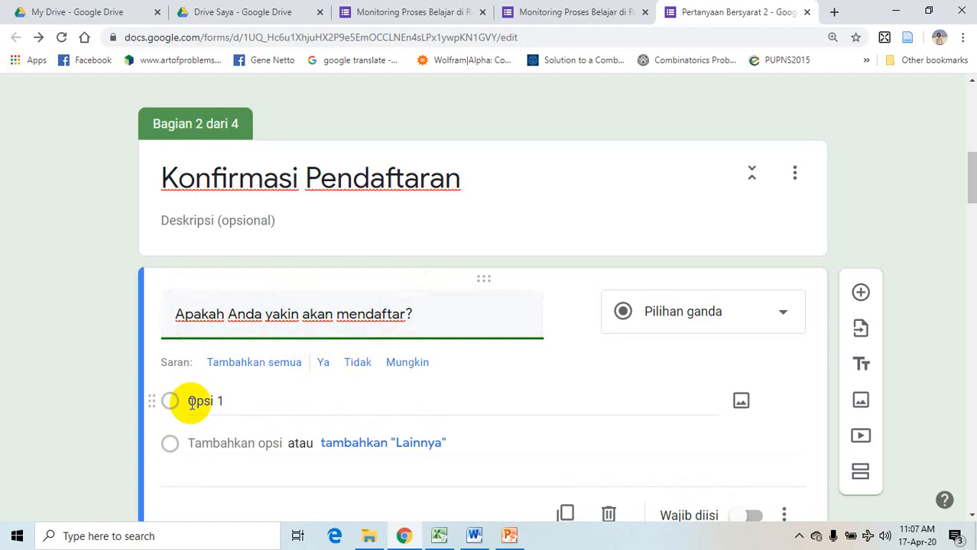
left_click(192, 404)
type("Yakin")
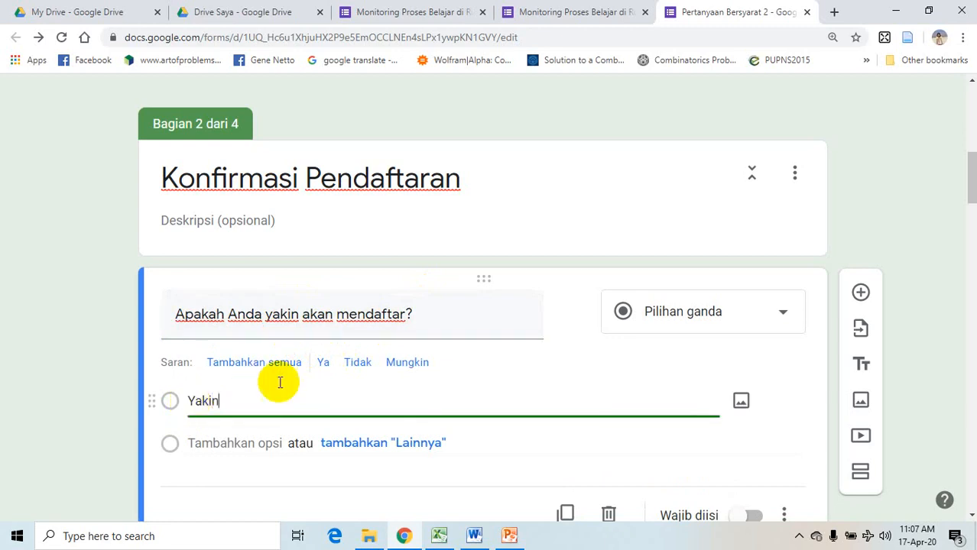
scroll(244, 359, "down", 2)
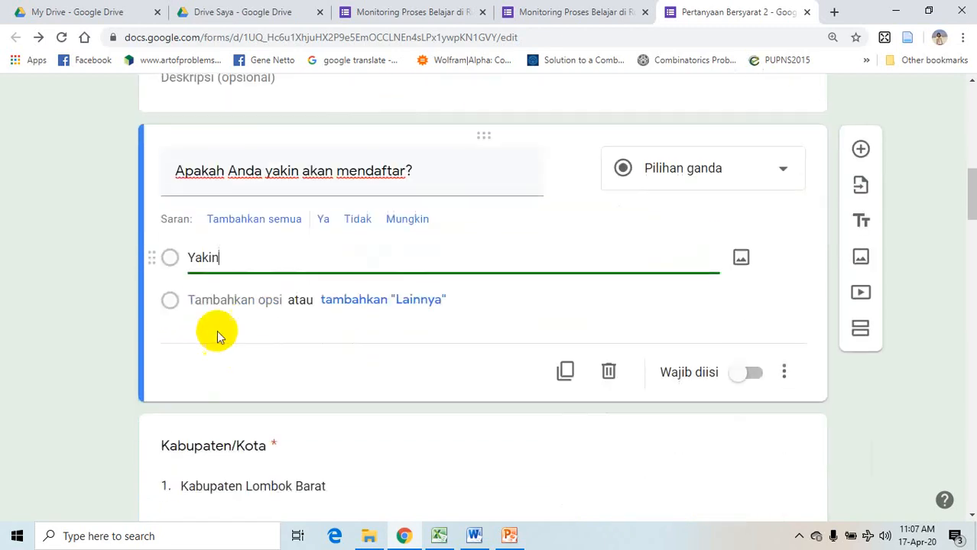
left_click(212, 302)
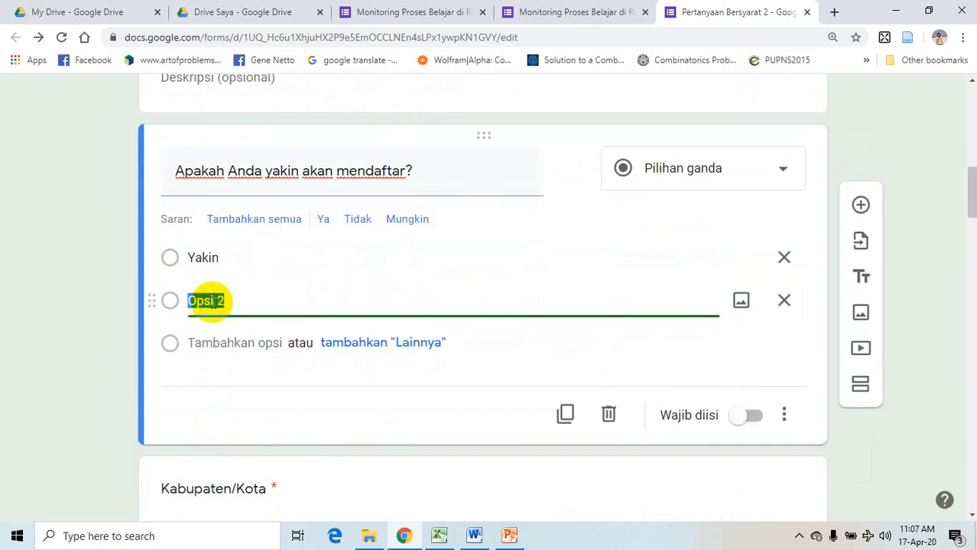
type("Tida")
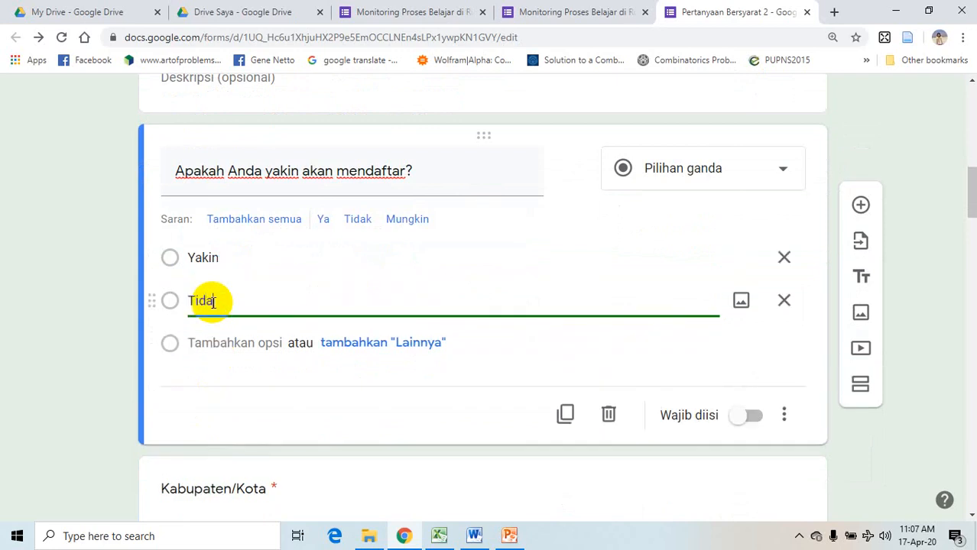
type("k")
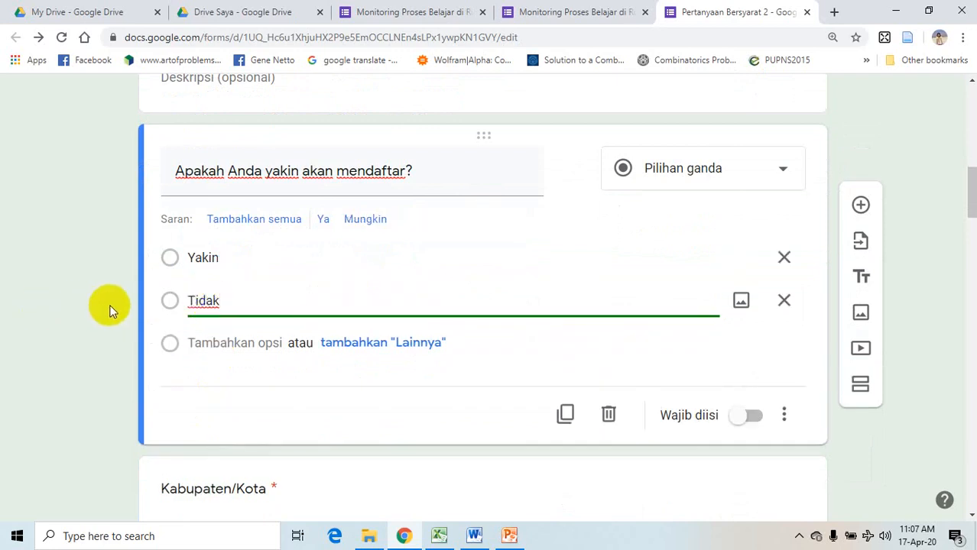
- Examine how the sections and questions are arranged, from the form title header to the Jenis peserta question
scroll(266, 209, "down", 1)
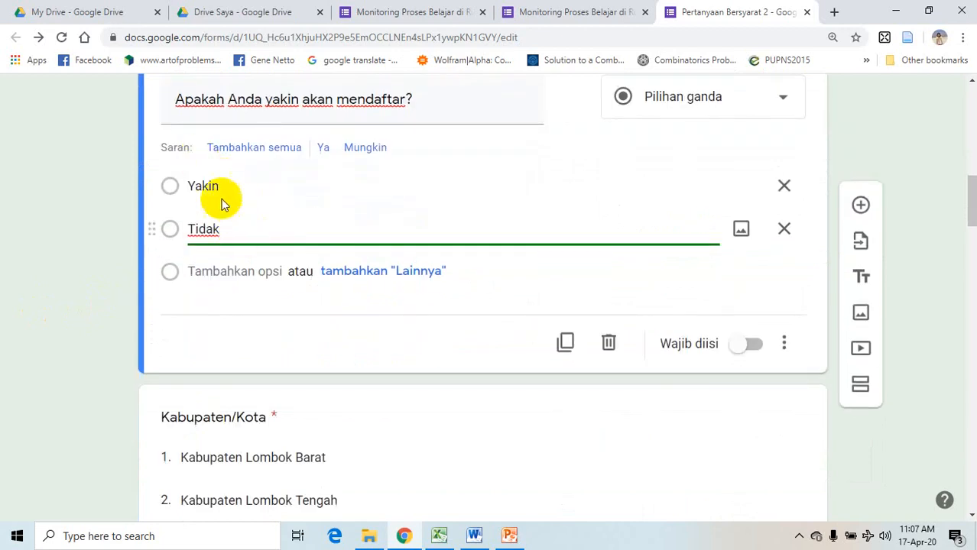
scroll(211, 195, "down", 6)
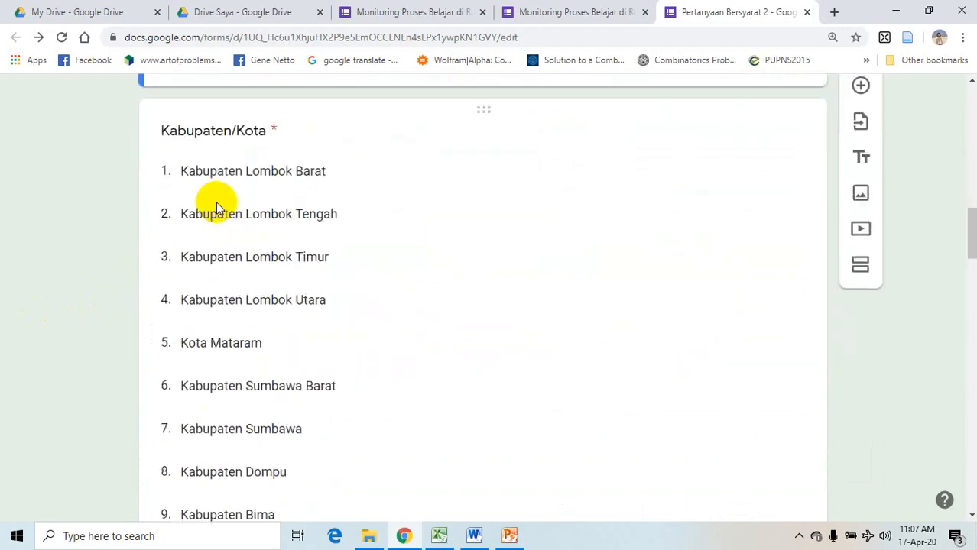
scroll(219, 200, "down", 5)
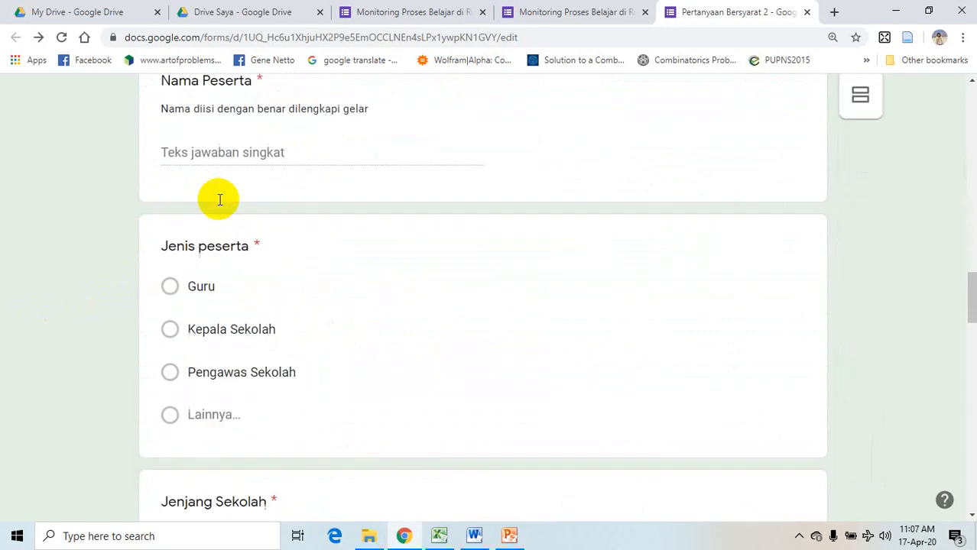
scroll(219, 201, "up", 1)
scroll(219, 201, "up", 7)
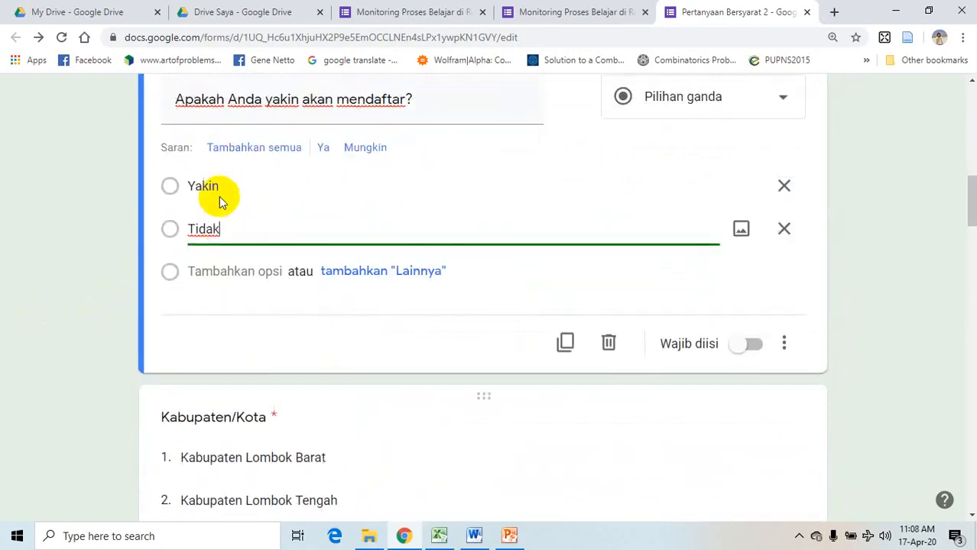
scroll(220, 200, "up", 5)
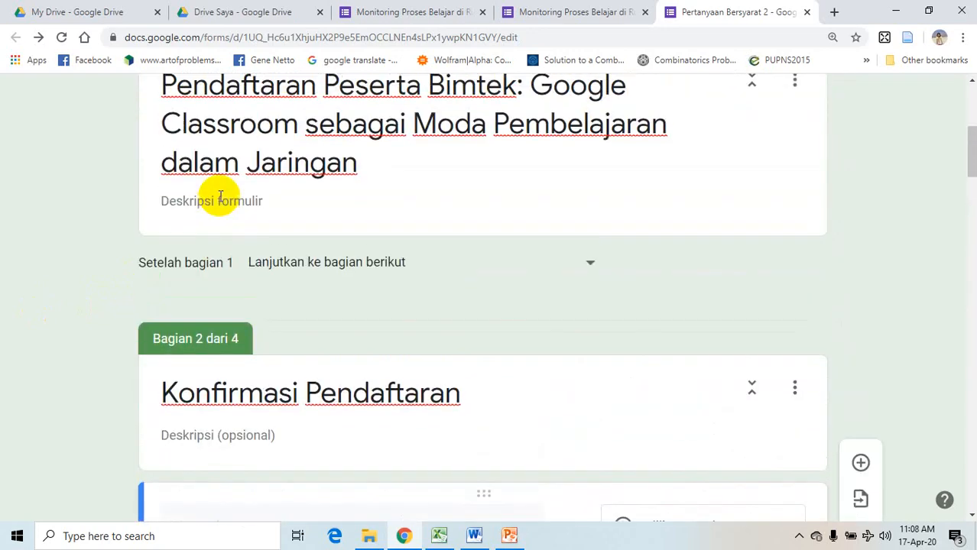
scroll(220, 218, "down", 3)
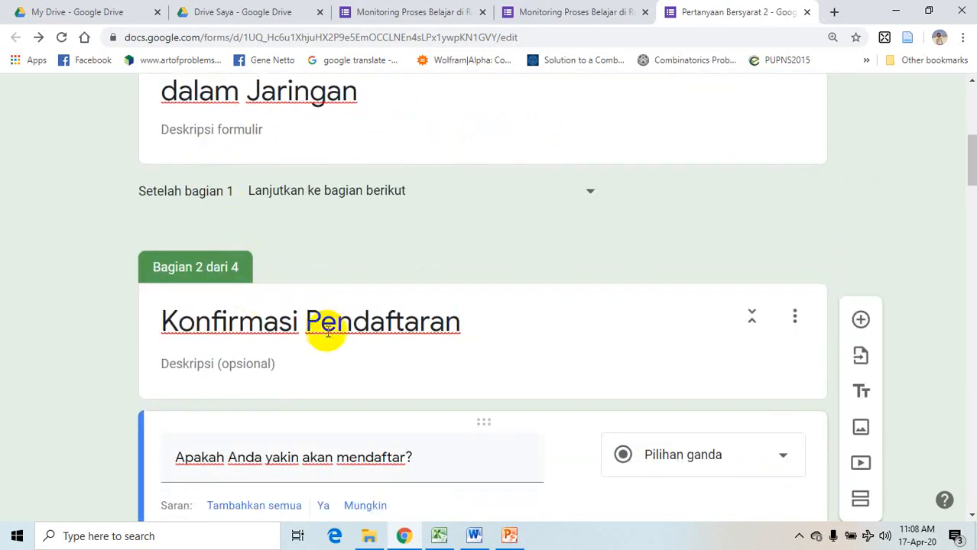
- Move the question "Apakah Anda yakin akan mendaftar?" from section 2 into section 1, directly beneath the form header
scroll(299, 294, "down", 1)
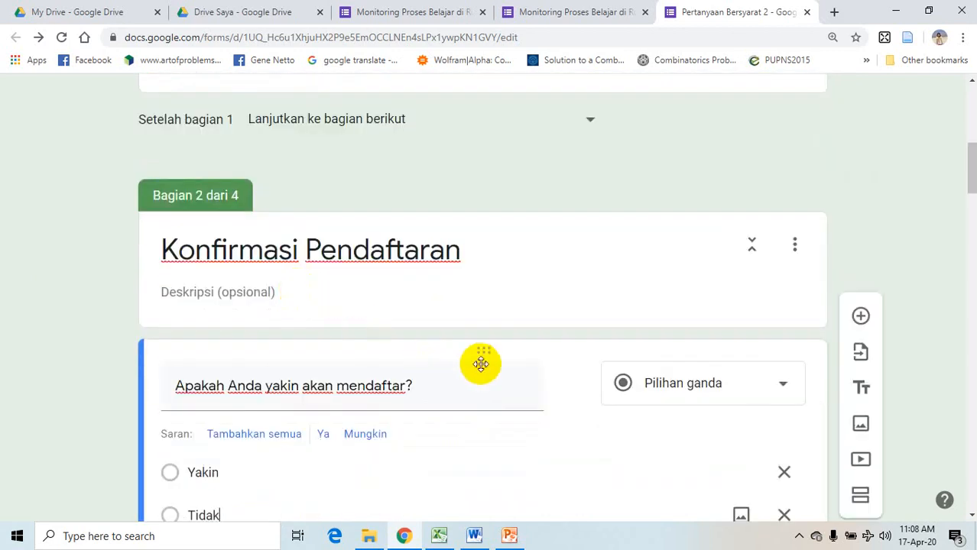
left_click_drag(482, 354, 493, 119)
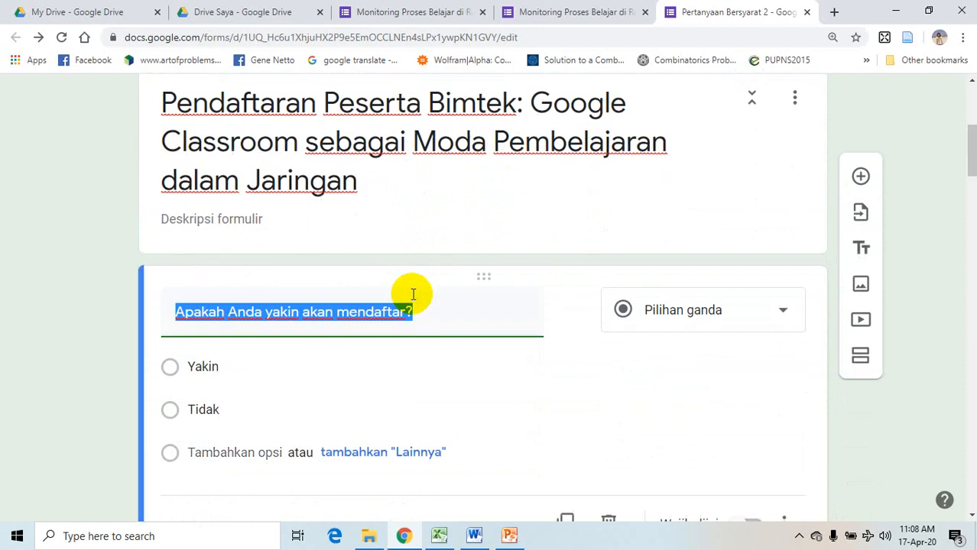
- Retitle section 2 as Data Responden
scroll(412, 297, "down", 3)
left_click(276, 349)
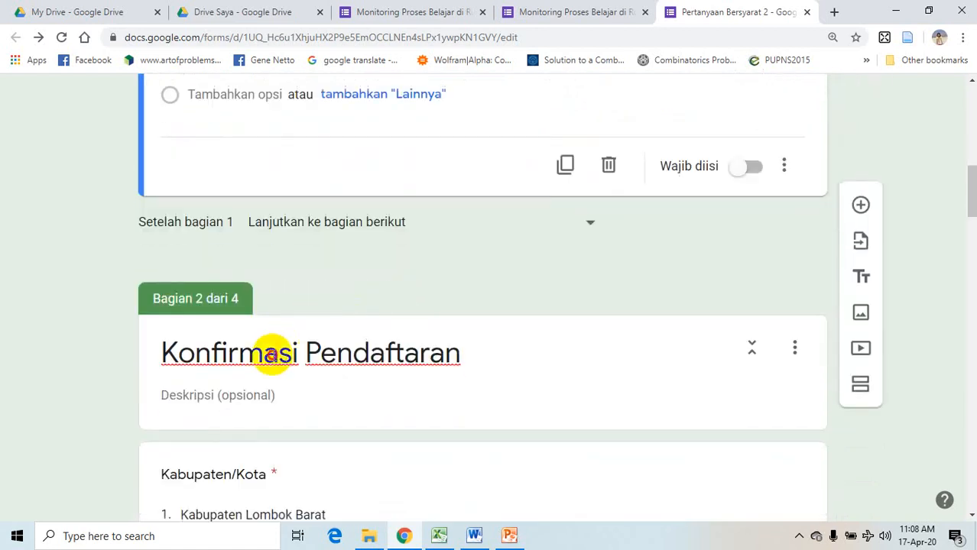
type("D")
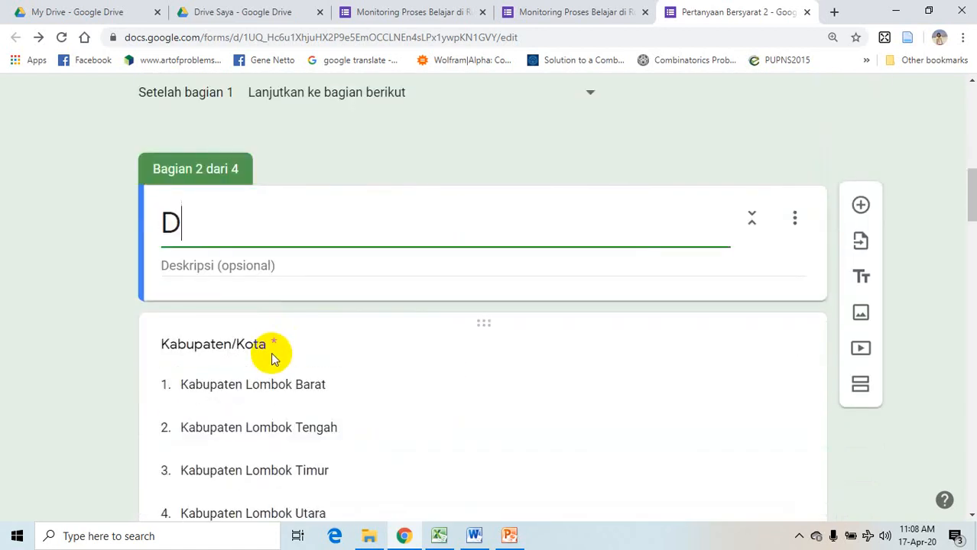
type("ata Respondne")
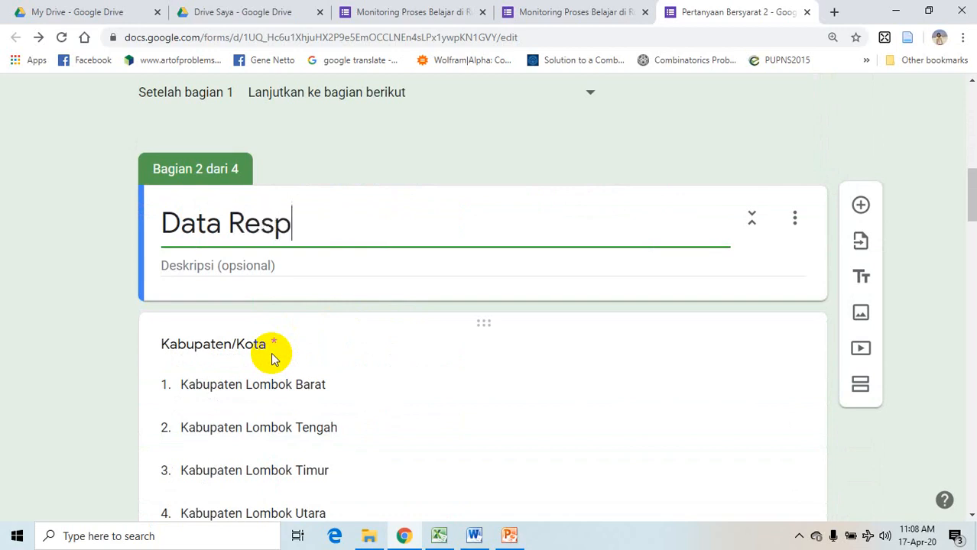
key("BackSpace")
key("BackSpace")
key("BackSpace")
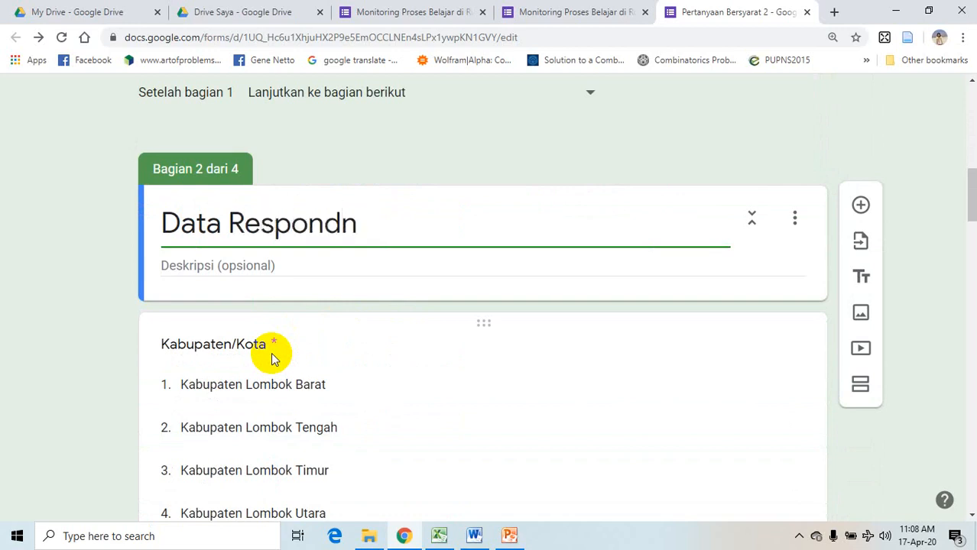
type("den")
- Examine the registration confirmation question with its Yakin and Tidak options in section 1, and the Data Responden section that follows it
scroll(442, 297, "up", 2)
scroll(428, 230, "up", 3)
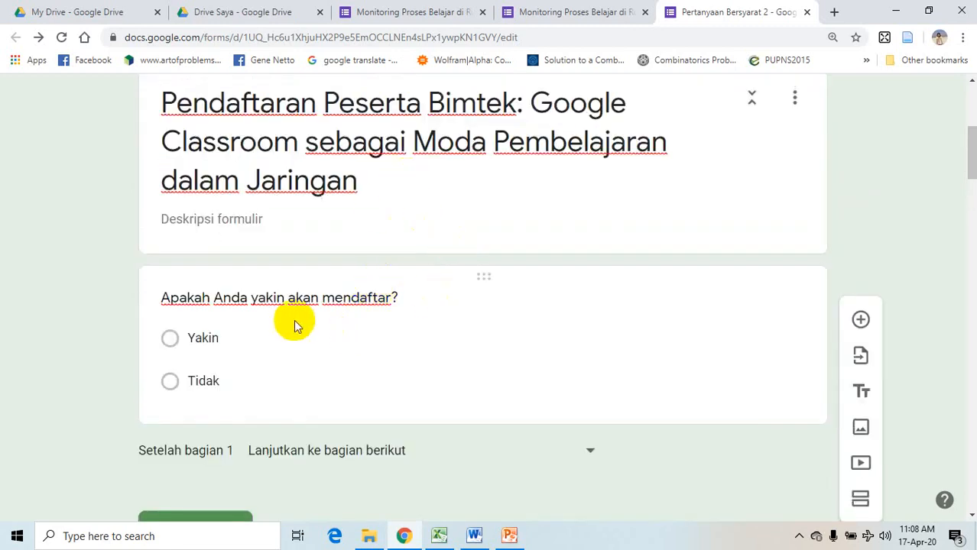
left_click(256, 302)
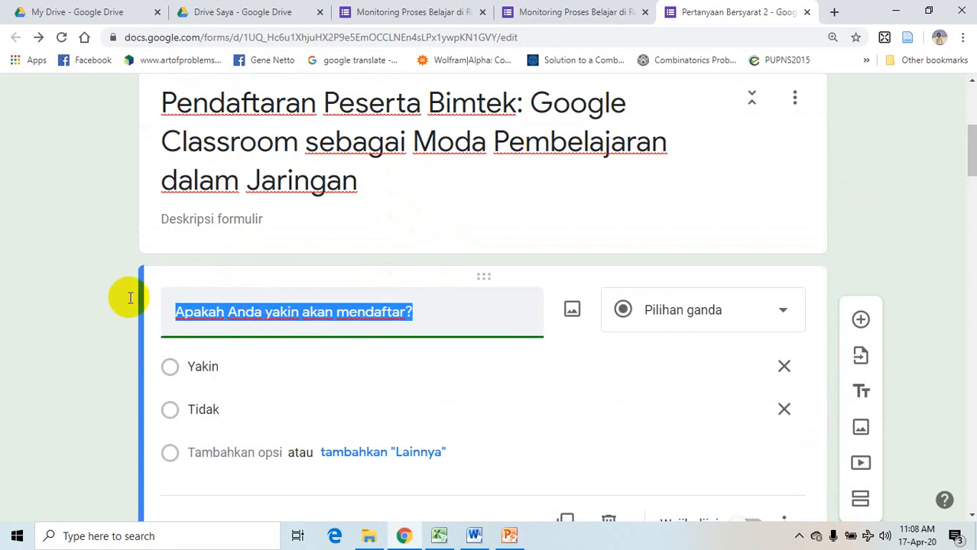
left_click(60, 310)
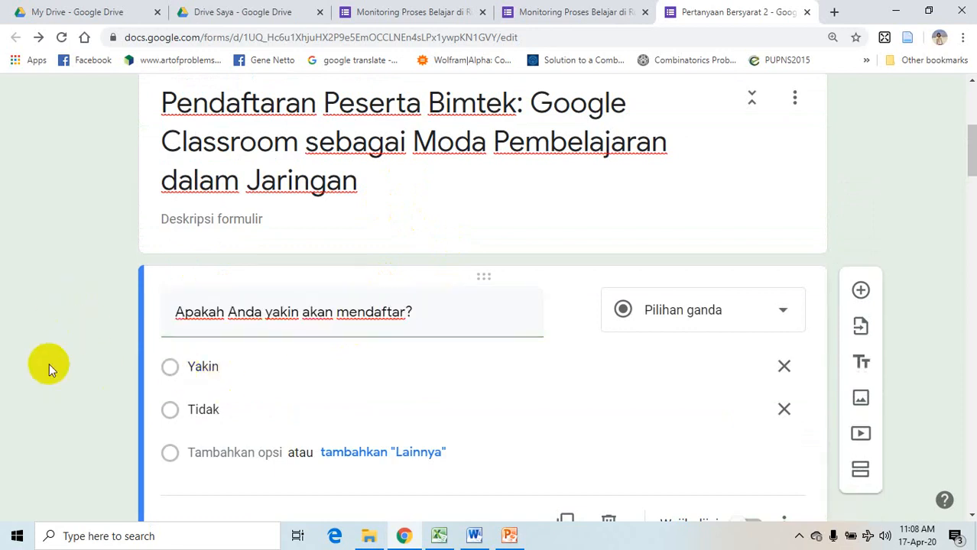
scroll(49, 363, "down", 1)
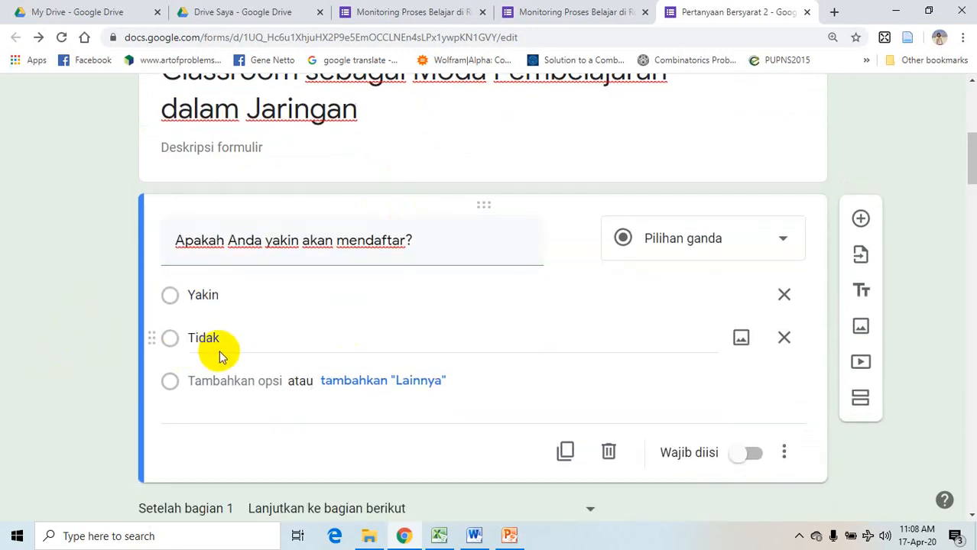
scroll(123, 325, "up", 1)
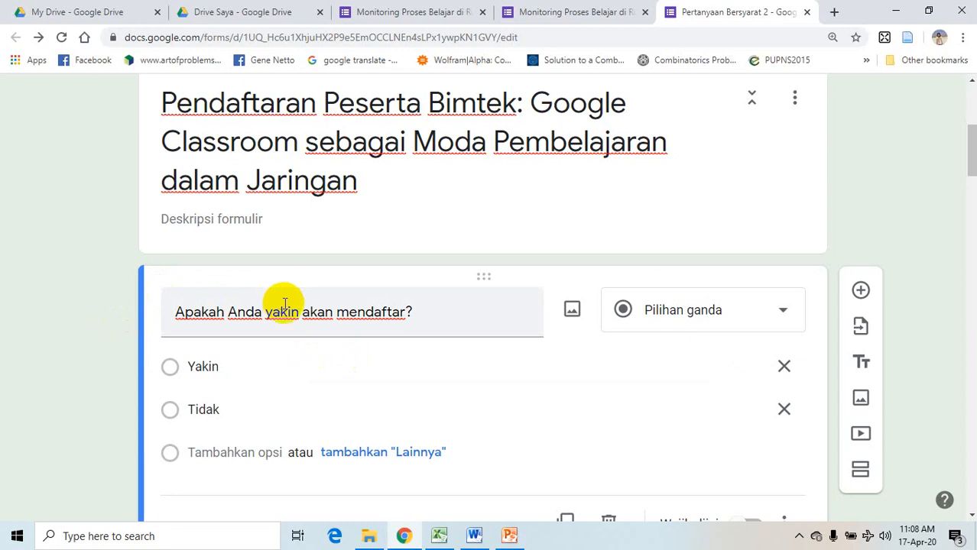
scroll(295, 328, "down", 2)
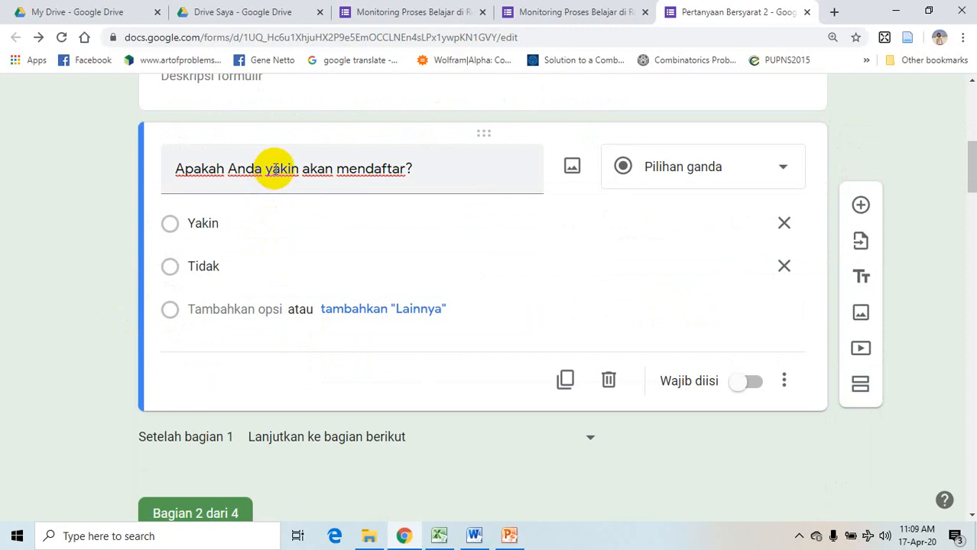
left_click(275, 169)
left_click(275, 168)
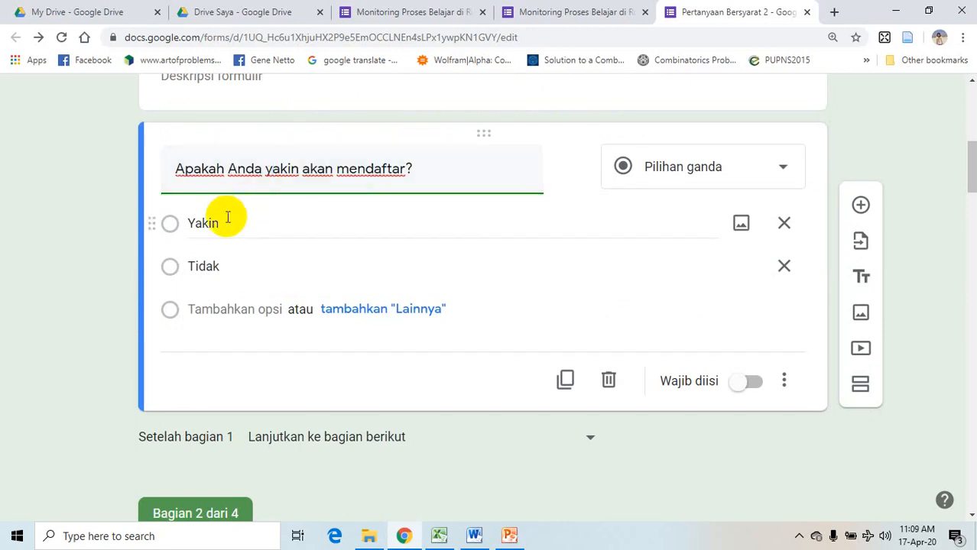
left_click(228, 220)
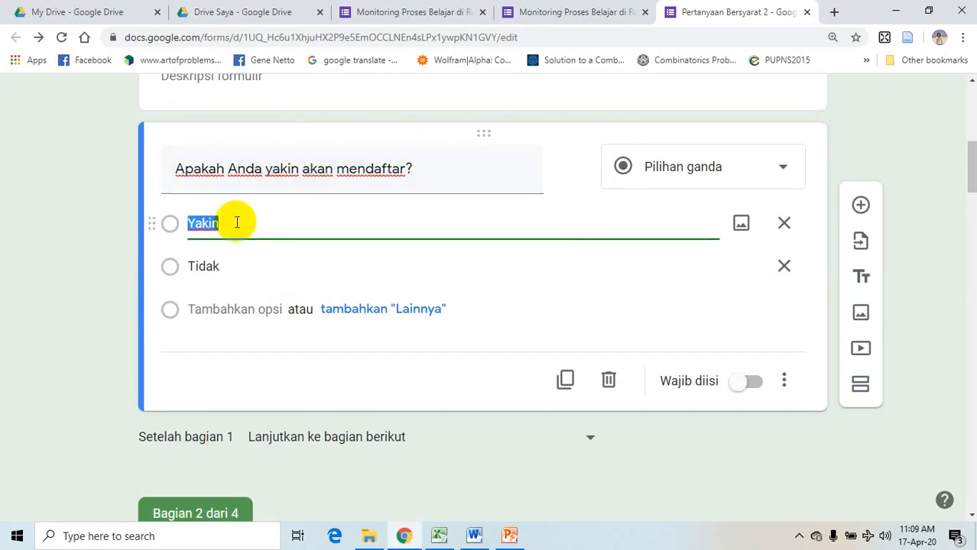
left_click(224, 269)
scroll(253, 266, "down", 4)
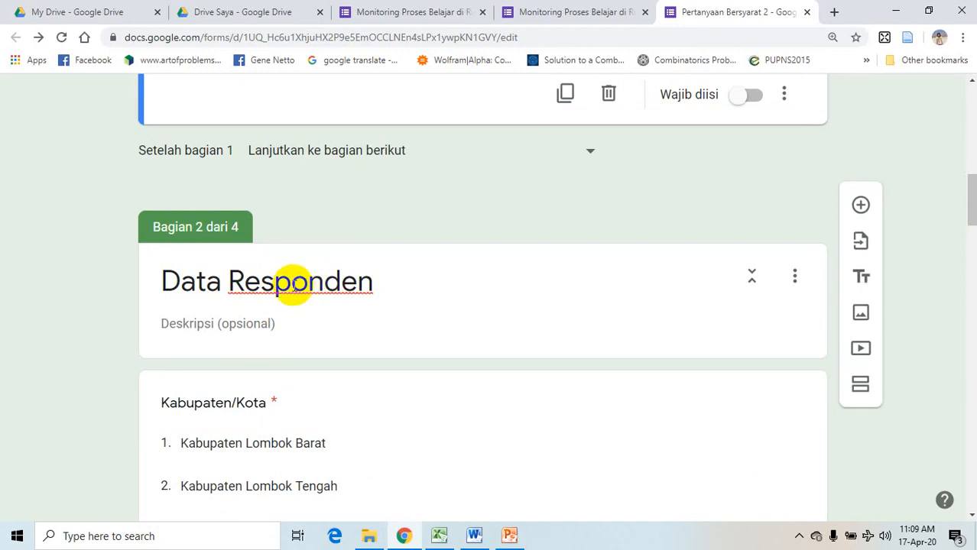
scroll(294, 284, "up", 3)
scroll(288, 305, "down", 2)
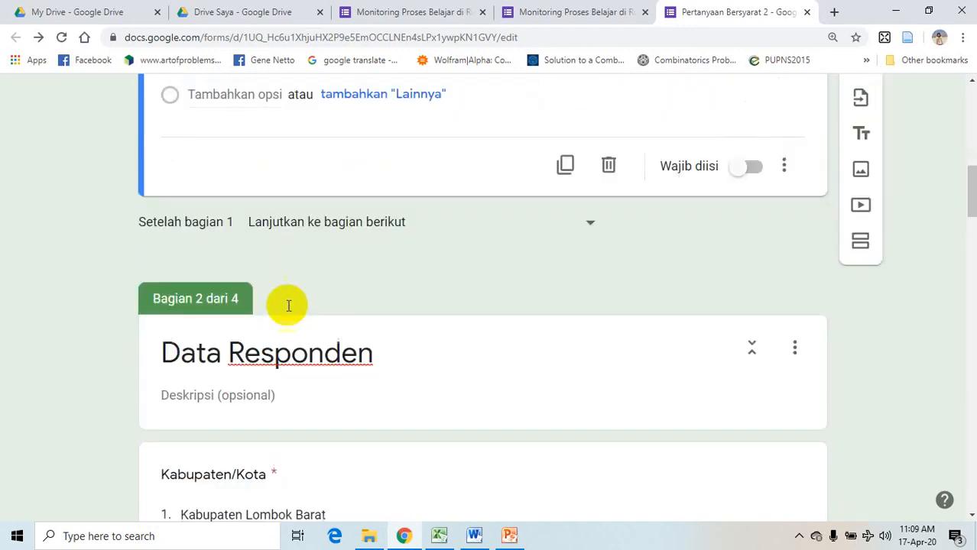
scroll(289, 306, "down", 5)
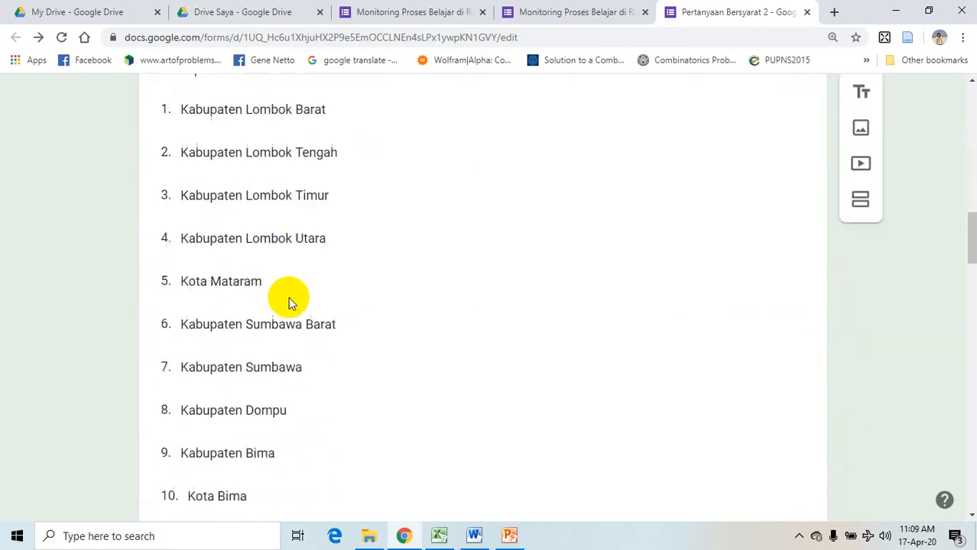
scroll(289, 300, "down", 3)
- Change the title of section 2 to Data Peserta
scroll(288, 291, "up", 6)
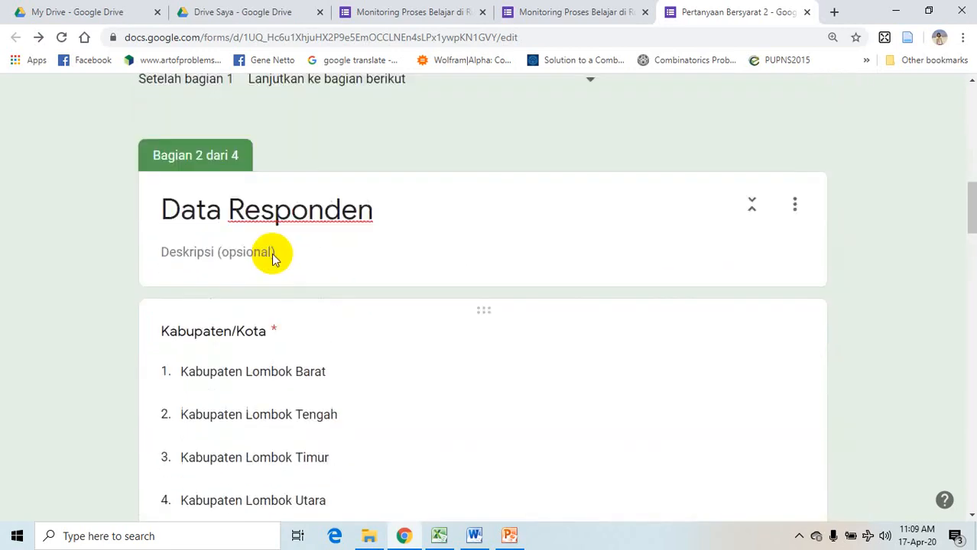
left_click(272, 205)
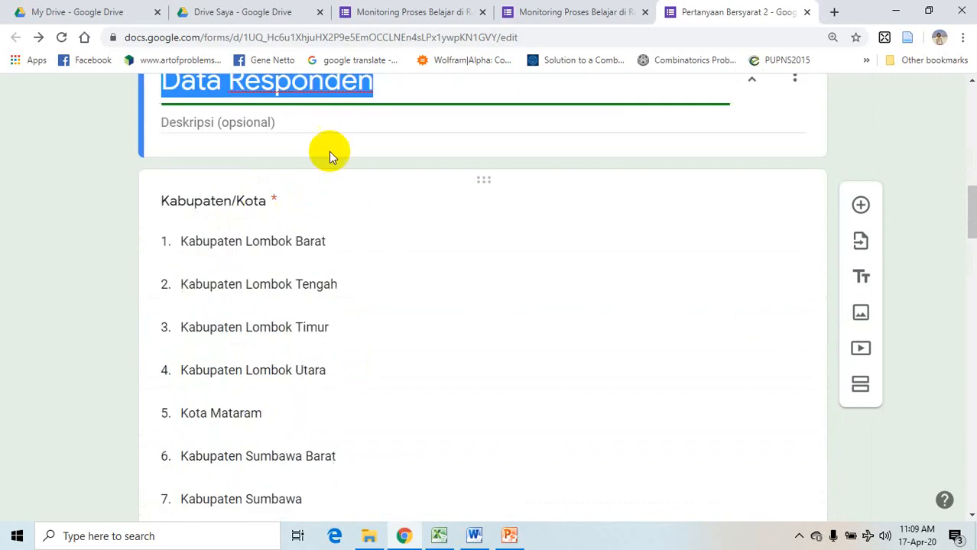
scroll(246, 99, "up", 1)
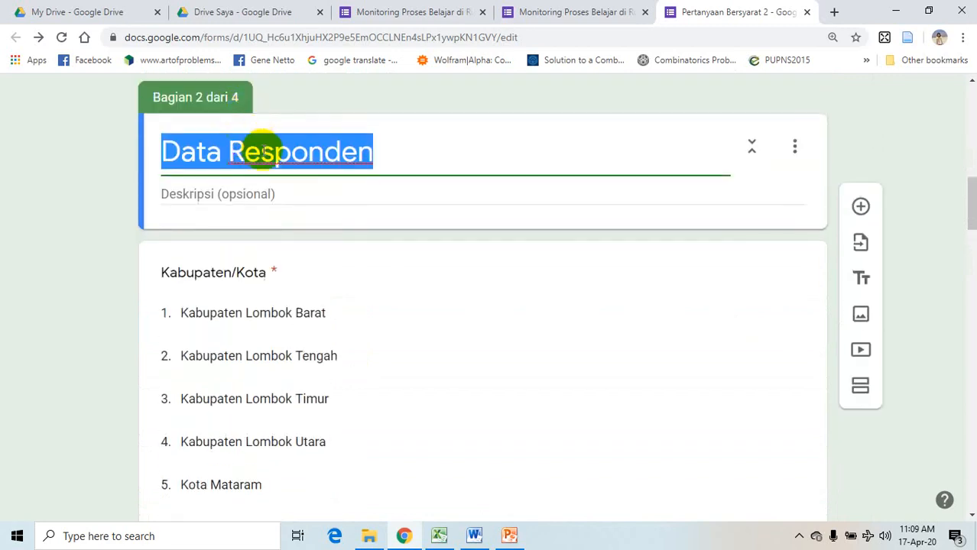
left_click(263, 150)
left_click(381, 149)
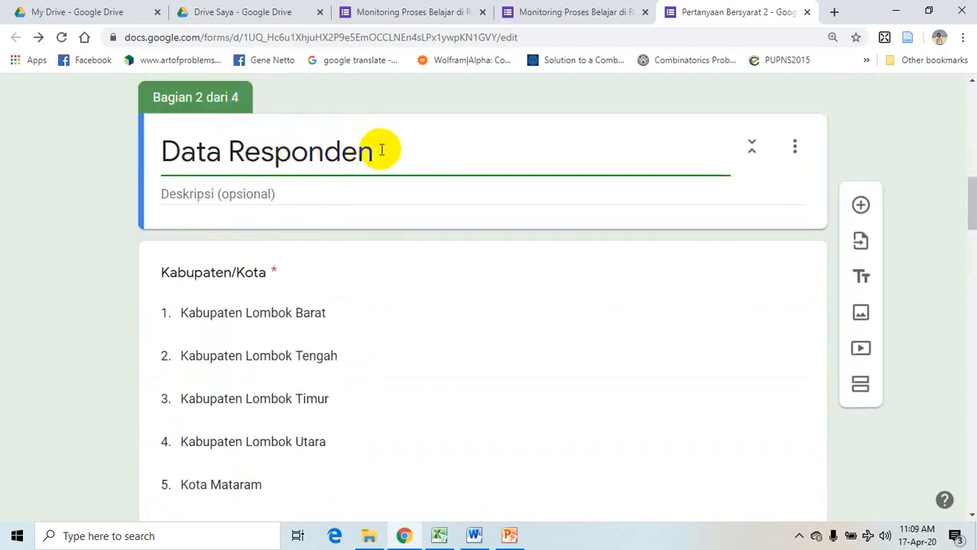
key("BackSpace")
key("BackSpace")
key("BackSpace")
key("BackSpace")
key("BackSpace")
key("BackSpace")
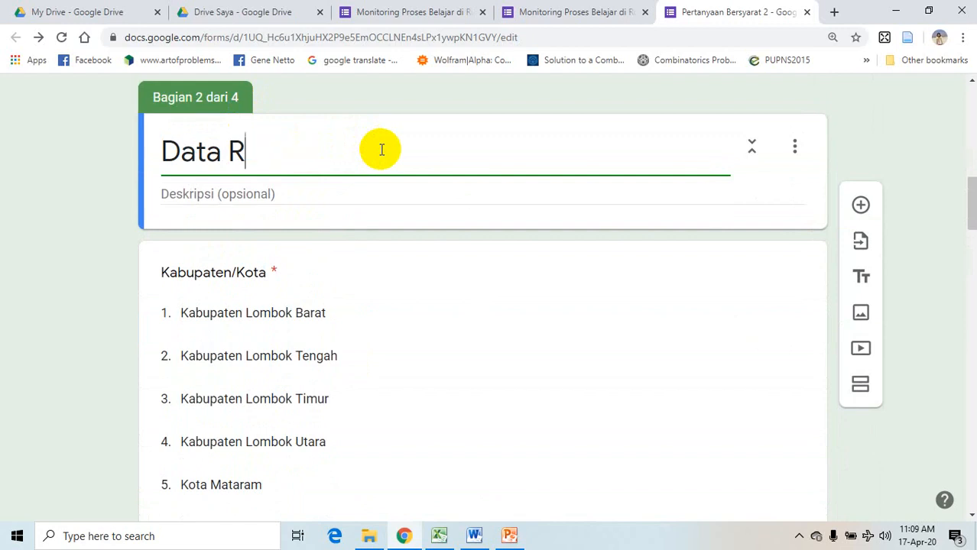
type("ppESERTA")
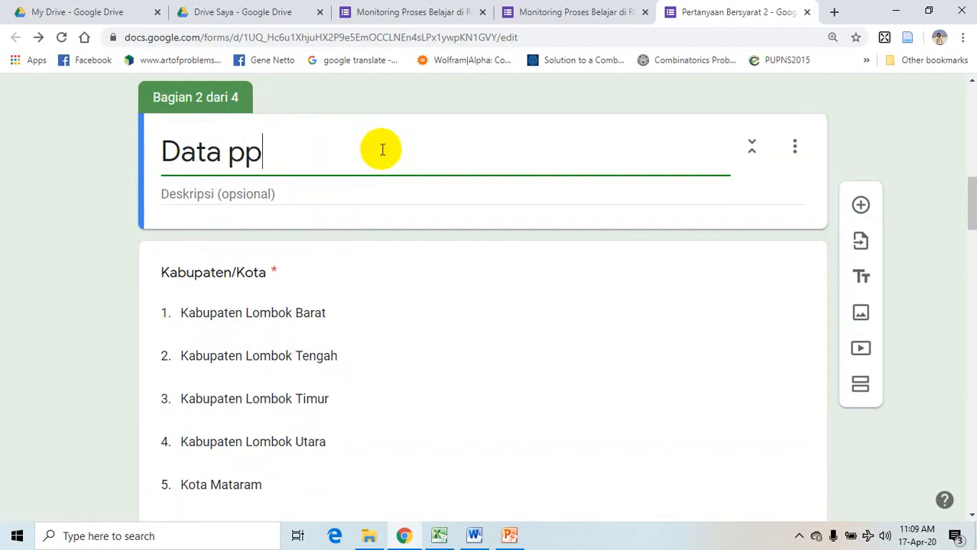
key("BackSpace")
key("BackSpace")
key("BackSpace")
key("BackSpace")
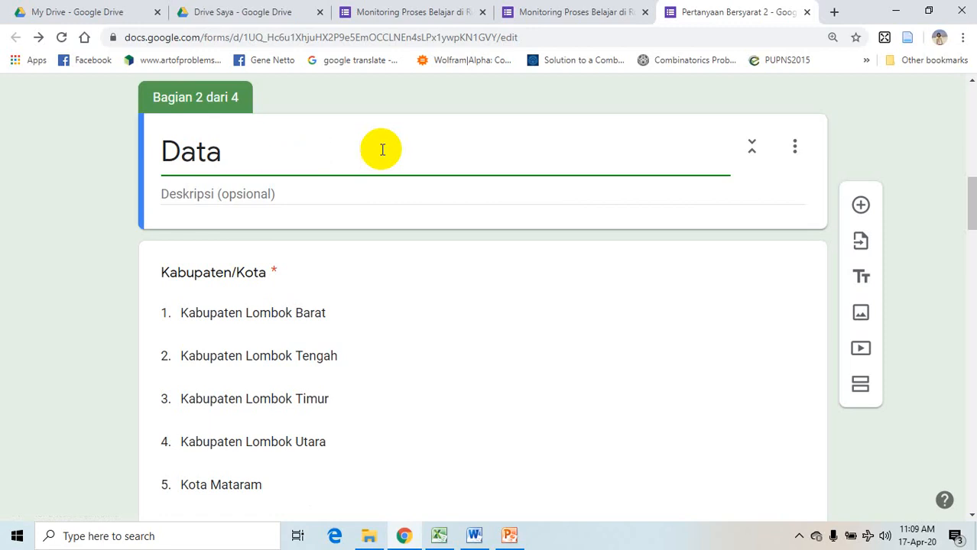
type("Peserta")
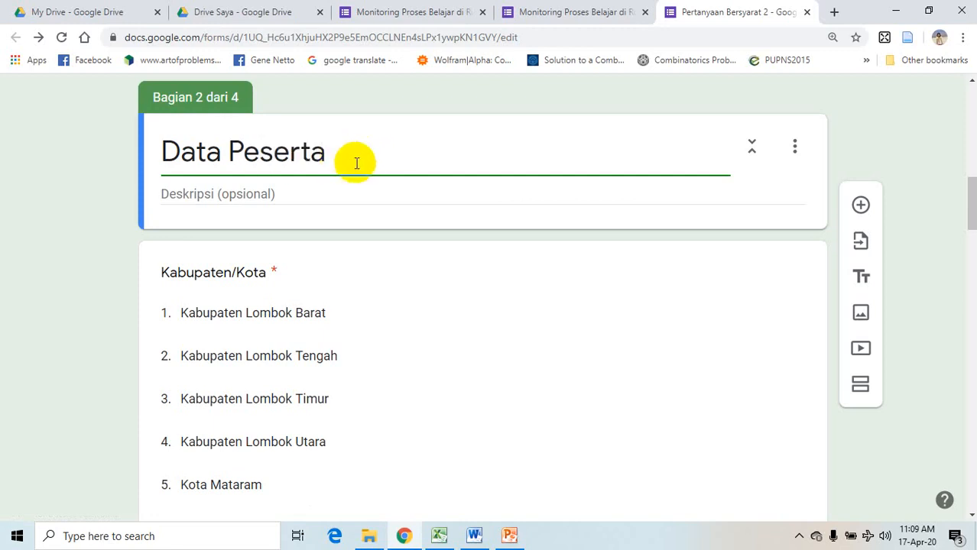
- Examine the Yakin and Tidak options and the sections they could lead to, from Data Peserta through the final Konfirmasi Pendaftaran section
scroll(356, 163, "up", 4)
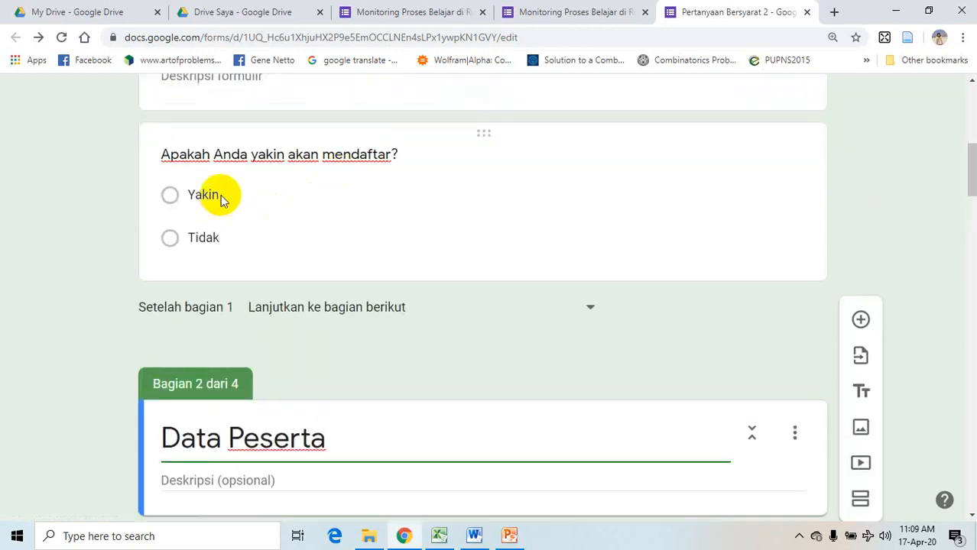
left_click(221, 195)
scroll(236, 233, "down", 3)
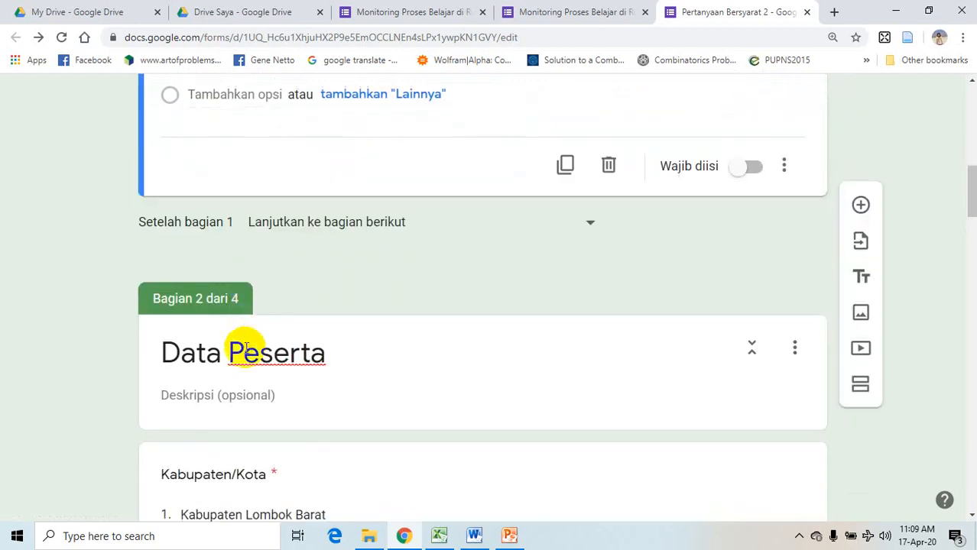
scroll(246, 353, "down", 1)
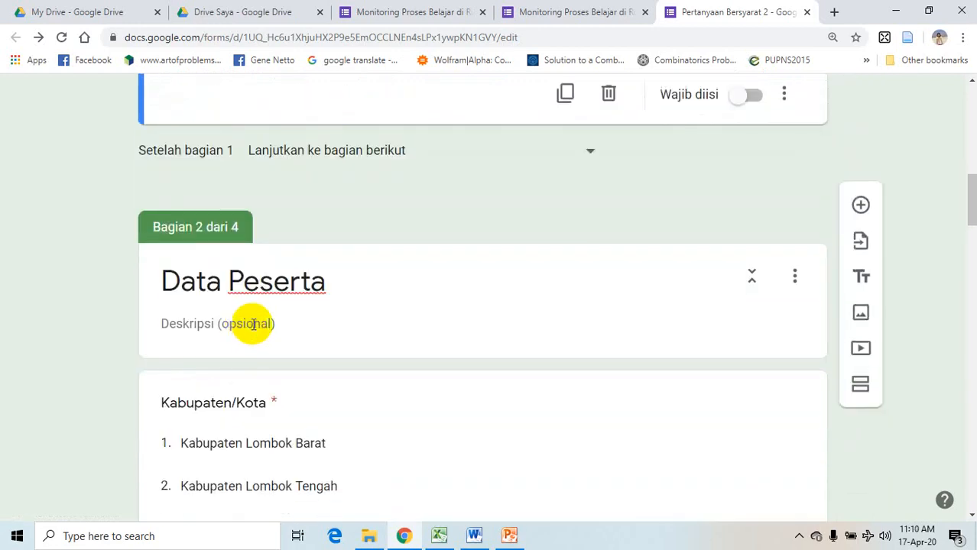
scroll(252, 323, "up", 3)
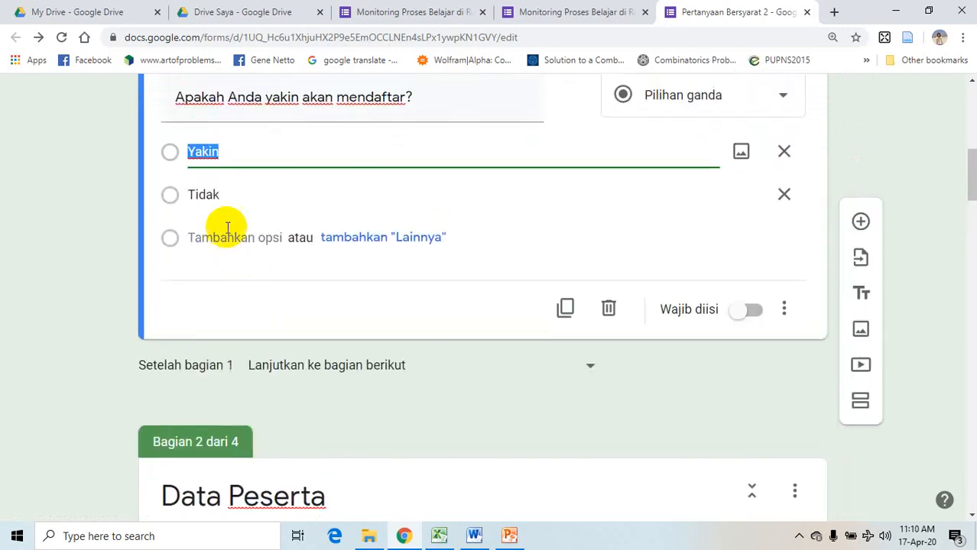
left_click(217, 195)
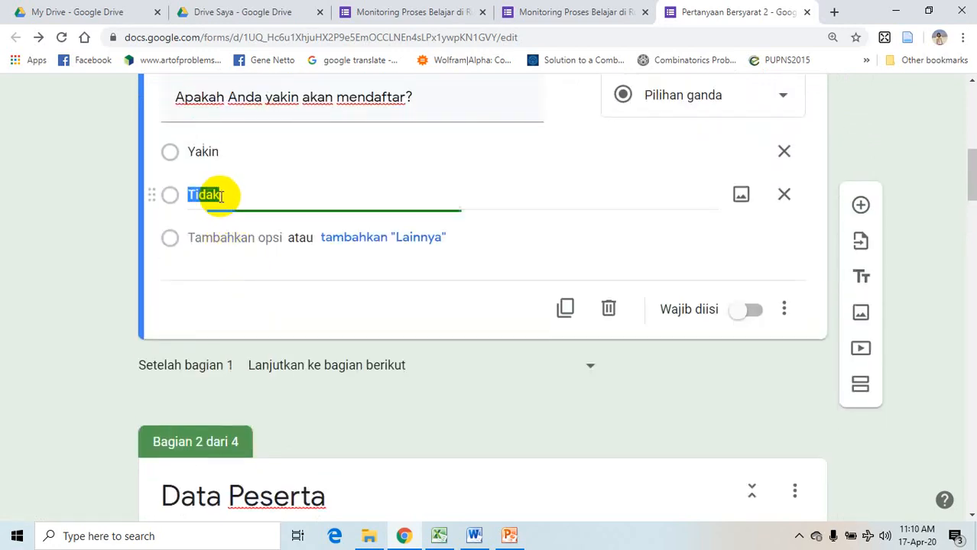
scroll(223, 199, "down", 5)
scroll(223, 199, "down", 17)
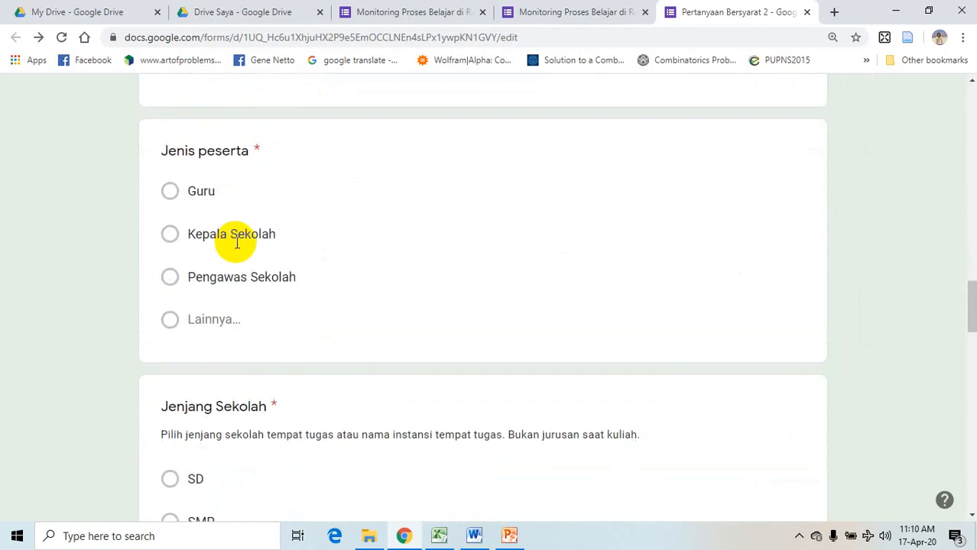
scroll(249, 260, "down", 10)
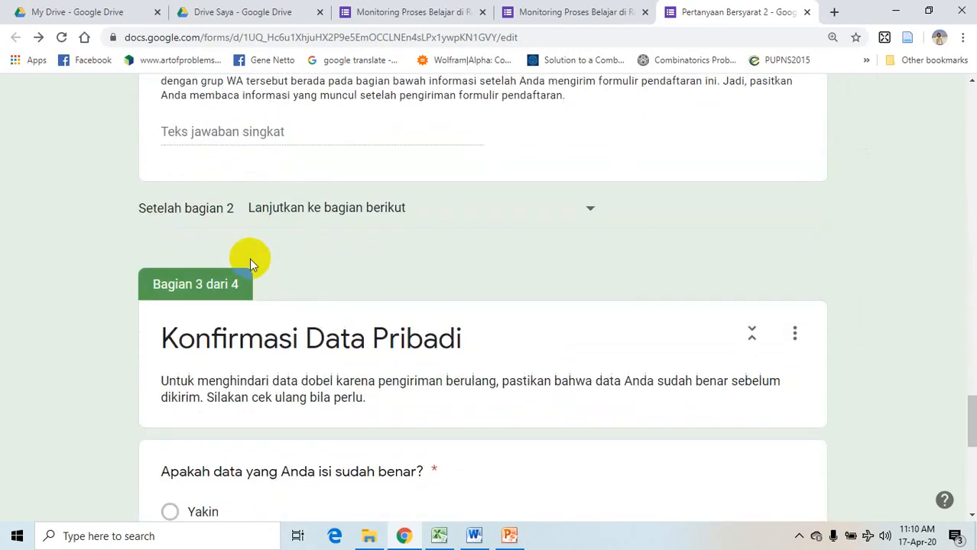
scroll(229, 256, "down", 1)
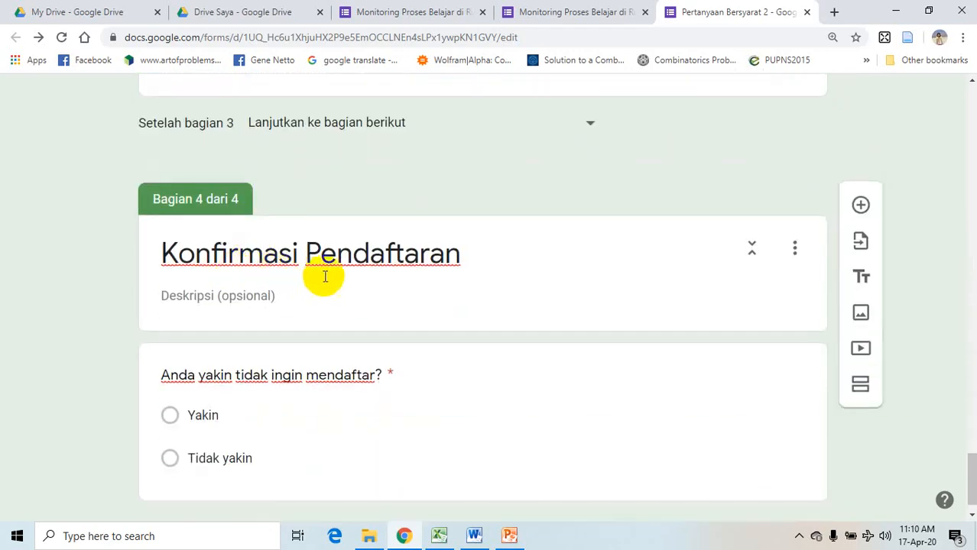
scroll(281, 345, "down", 1)
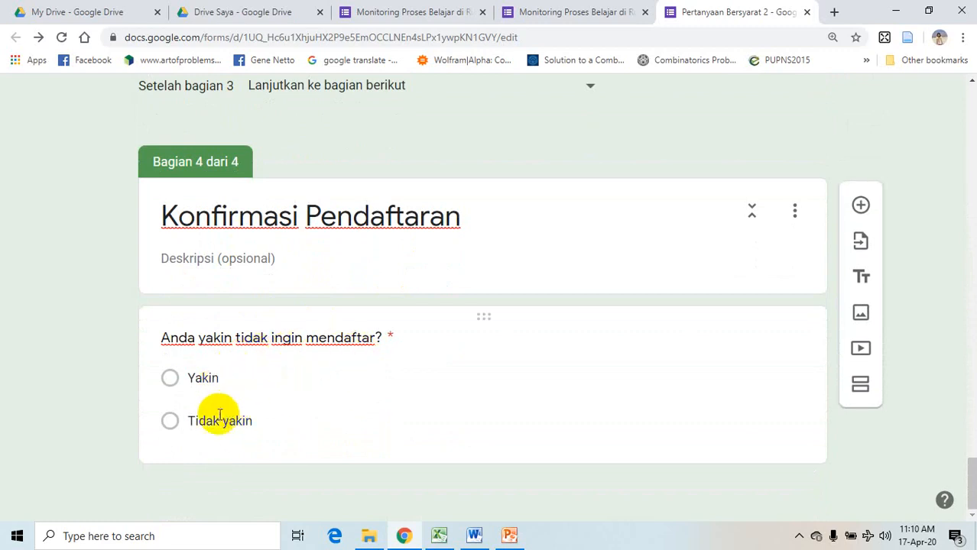
scroll(304, 269, "up", 5)
scroll(303, 275, "up", 15)
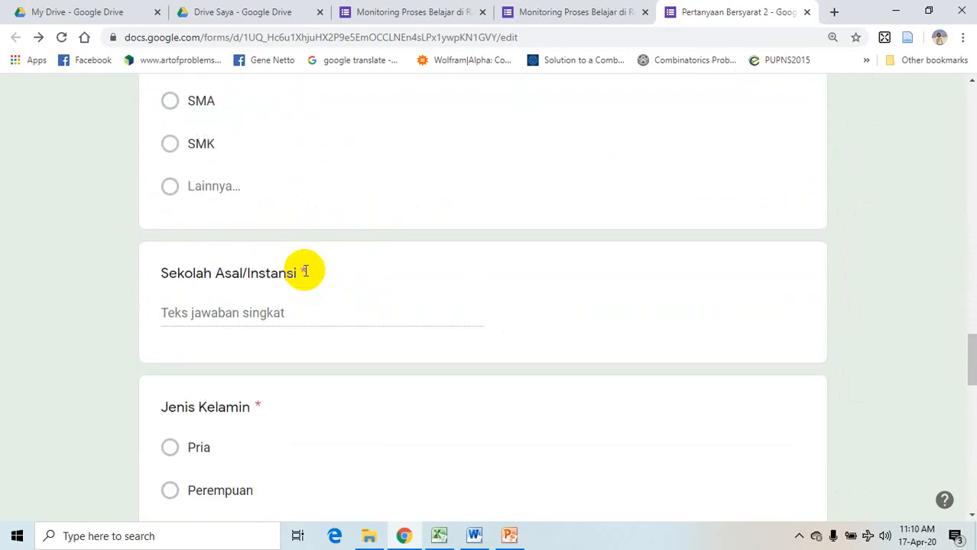
- Make the question Apakah Anda yakin akan mendaftar? required and open its additional options
scroll(304, 275, "up", 1)
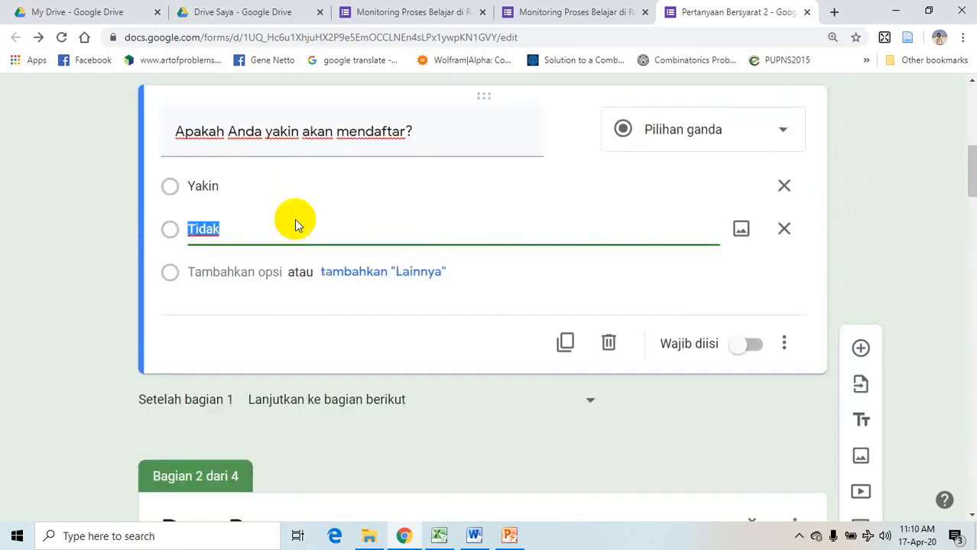
left_click(252, 186)
scroll(279, 225, "up", 2)
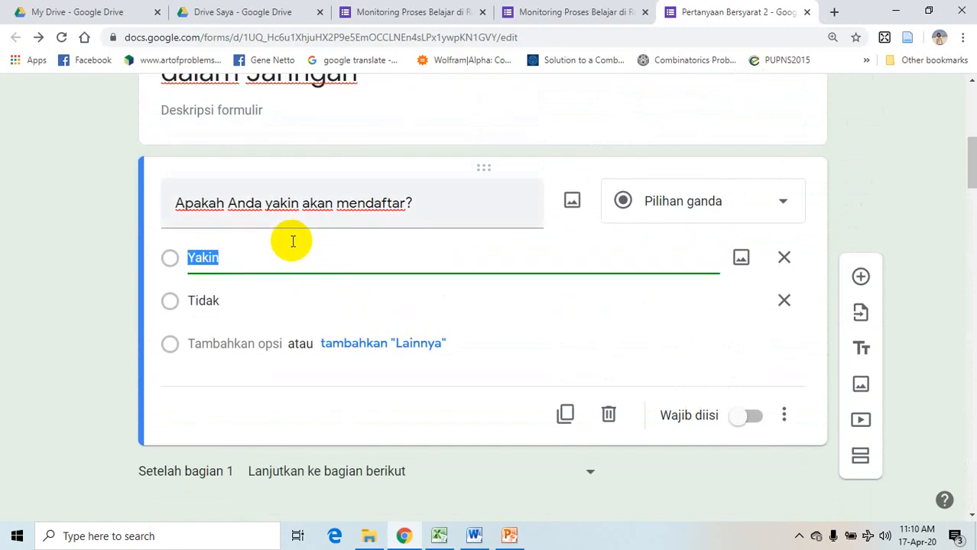
left_click(756, 427)
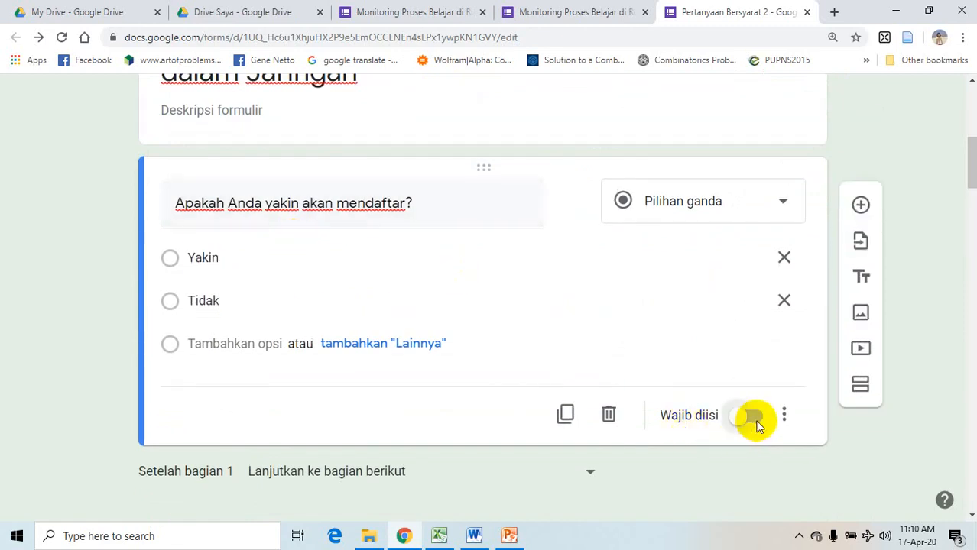
left_click(757, 425)
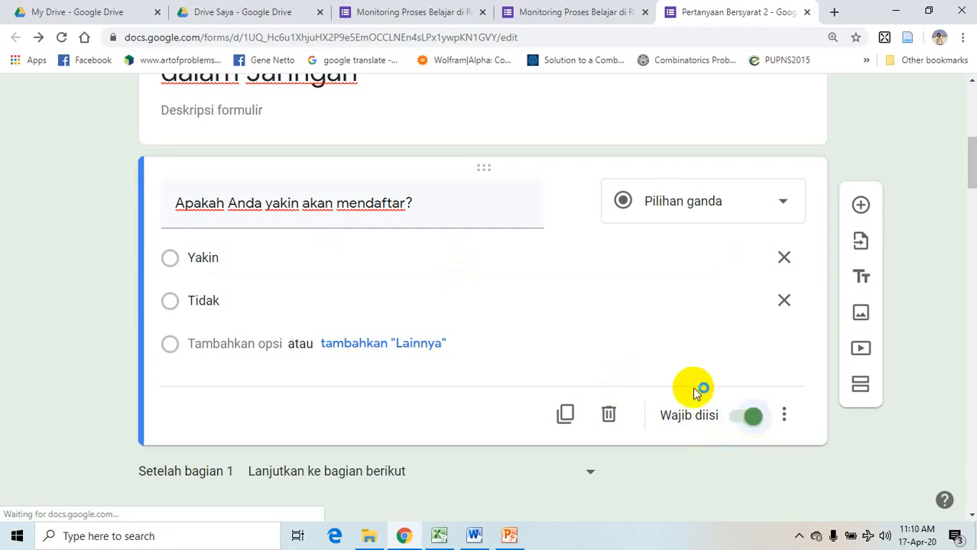
left_click(784, 420)
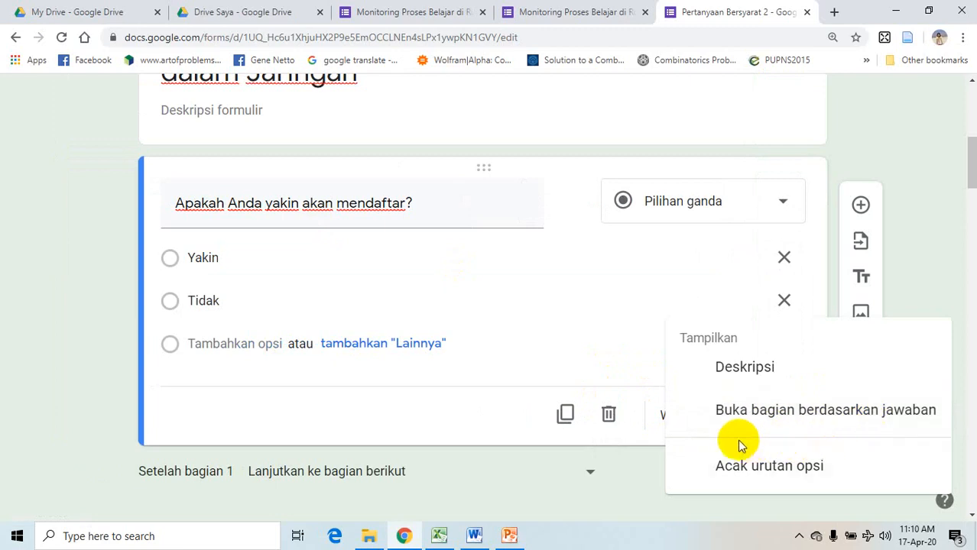
- Outline the option Buka bagian berdasarkan jawaban with a red rectangle in a screen capture, and discard the capture
key("Print")
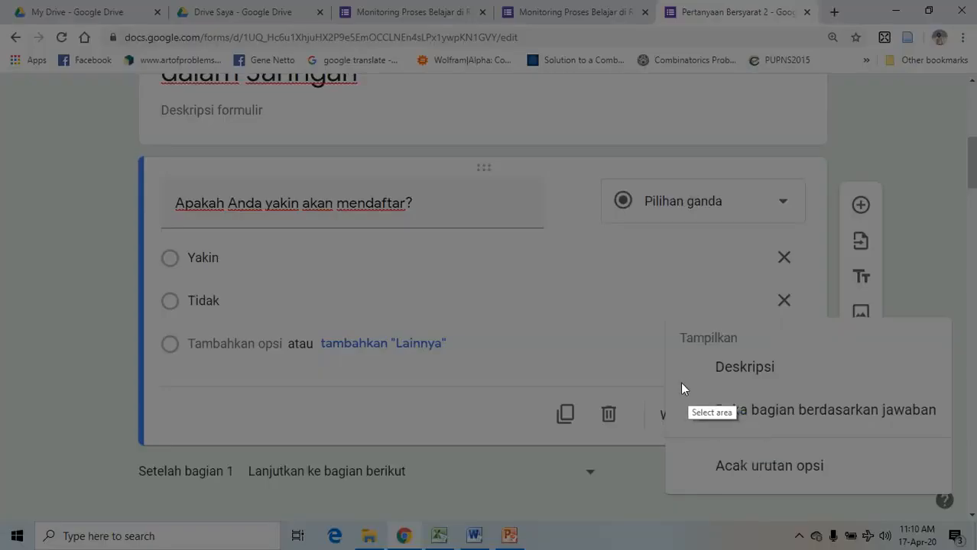
left_click_drag(682, 388, 944, 449)
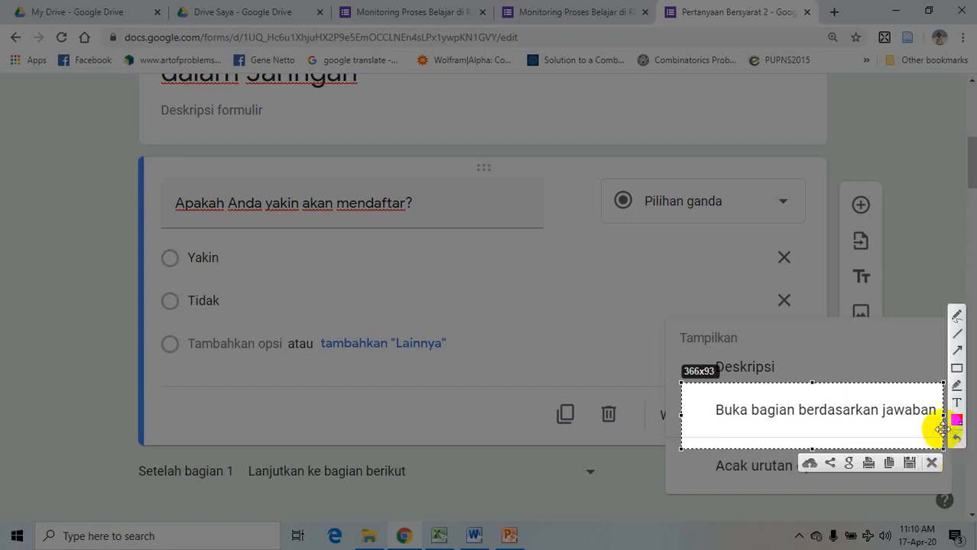
left_click(956, 368)
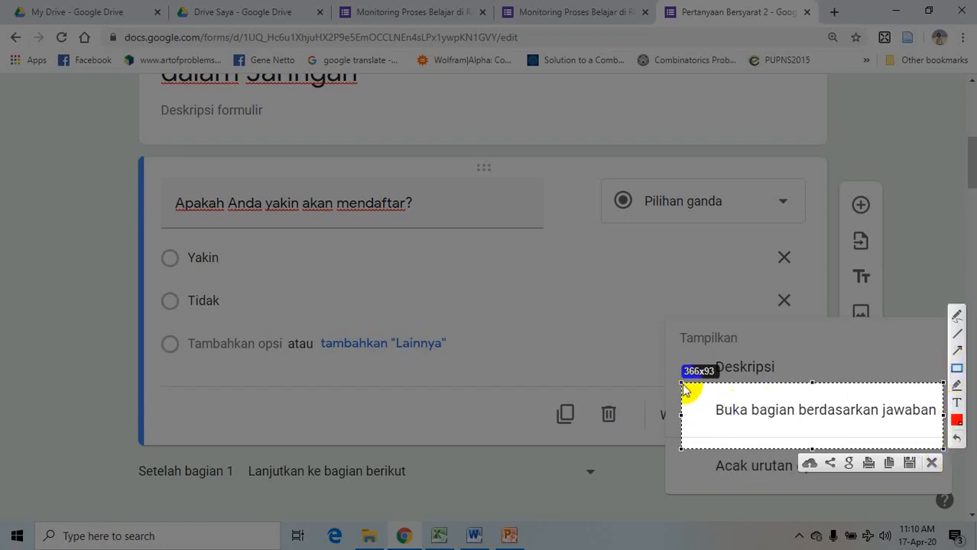
mouse_move(683, 384)
left_mouse_down()
mouse_move(790, 443)
mouse_move(945, 452)
left_mouse_up()
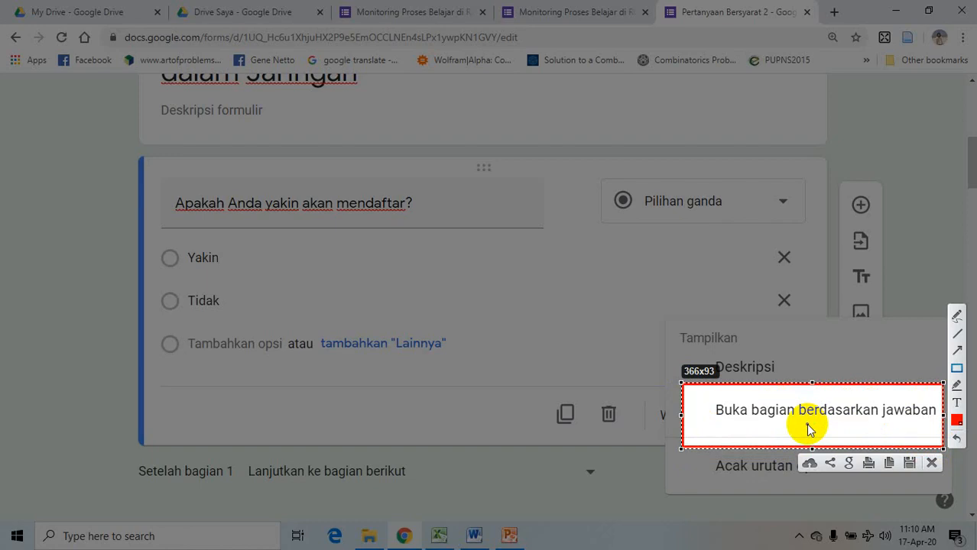
key("Escape")
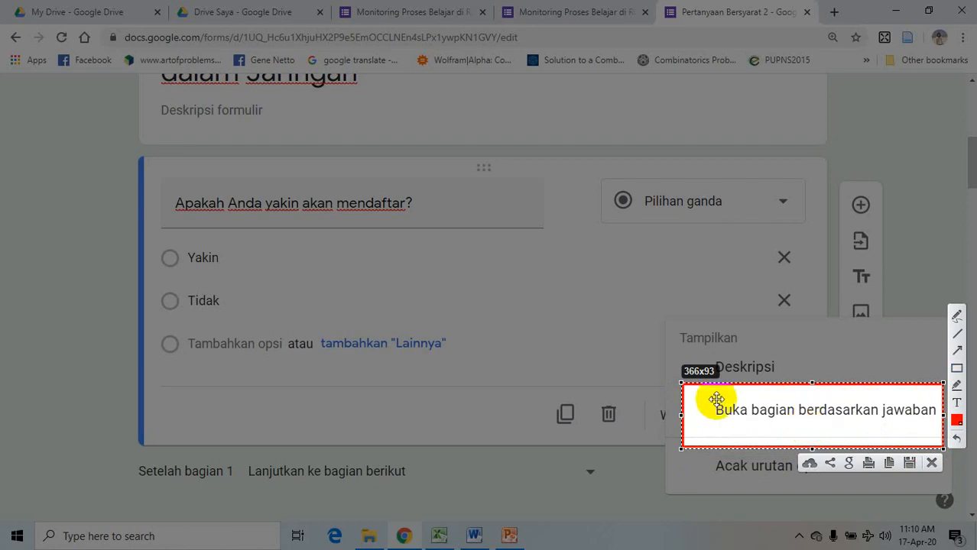
left_click(618, 360)
key("Escape")
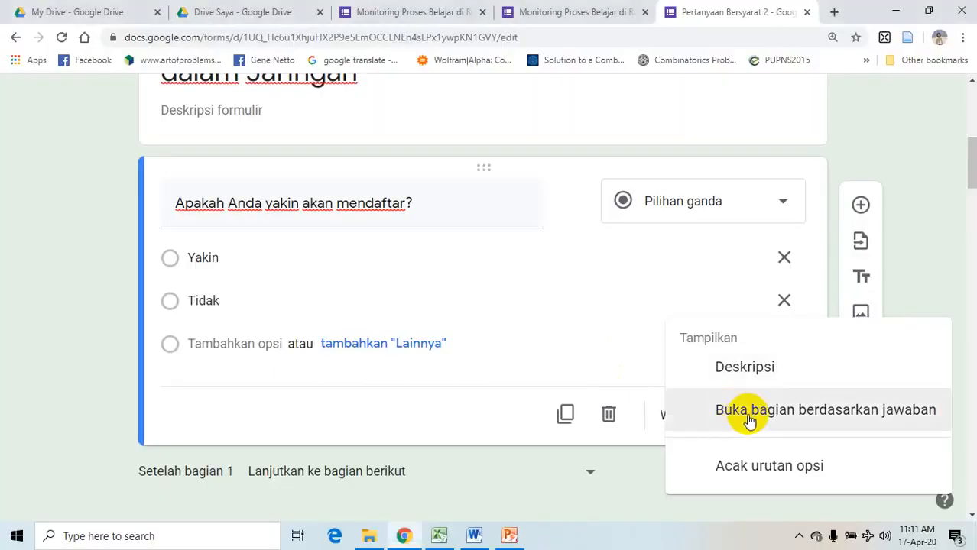
- Enable answer-based section branching, sending Yakin to section 2 (Data Peserta) and Tidak to section 4 (Konfirmasi Pendaftaran)
left_click(750, 419)
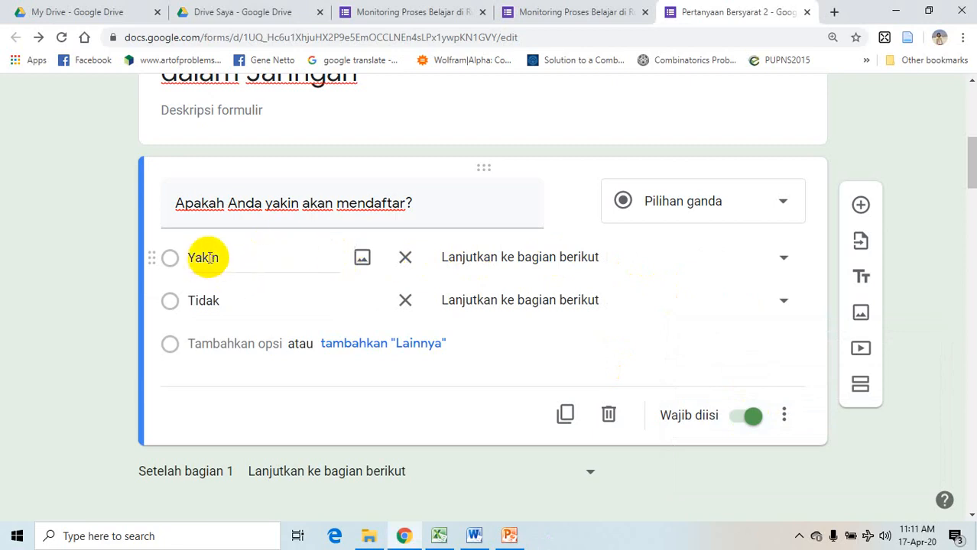
left_click(781, 258)
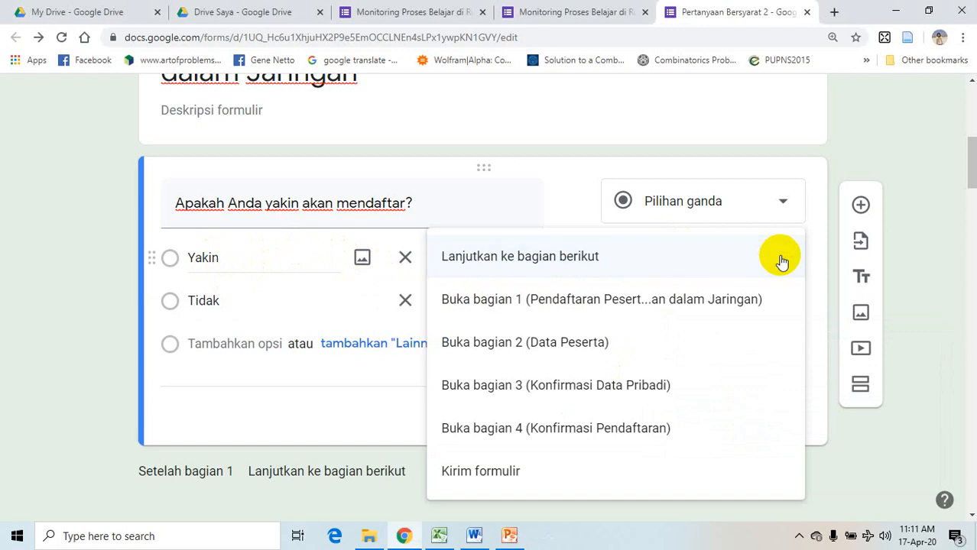
left_click(540, 346)
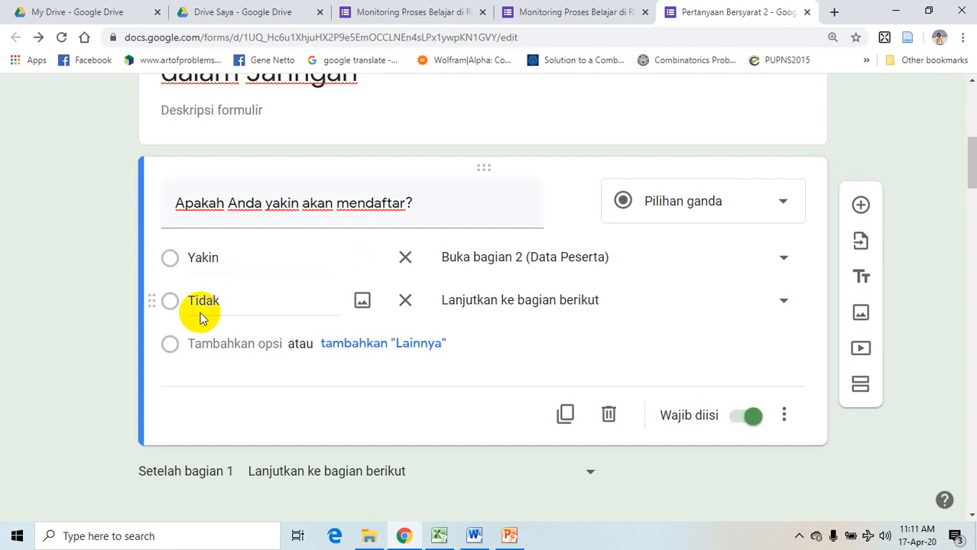
left_click(784, 302)
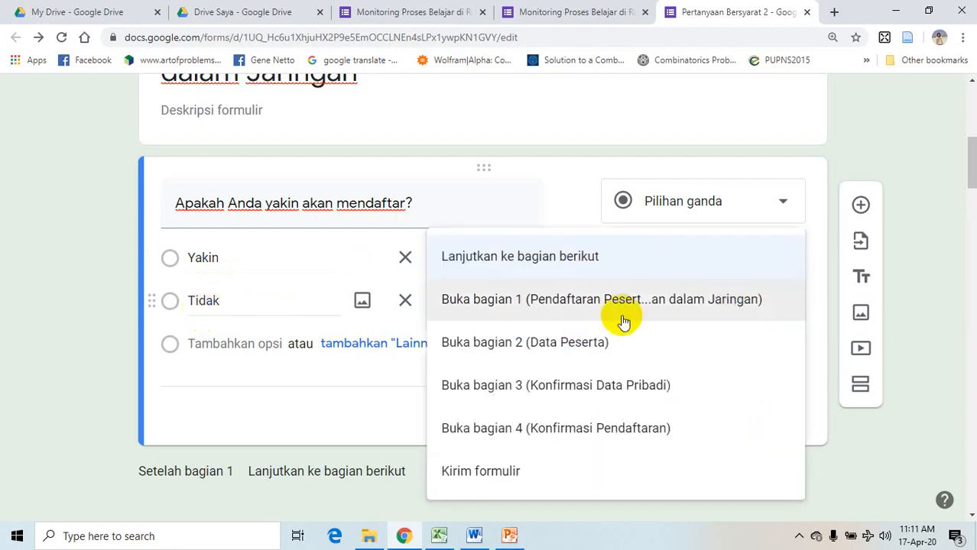
left_click(545, 435)
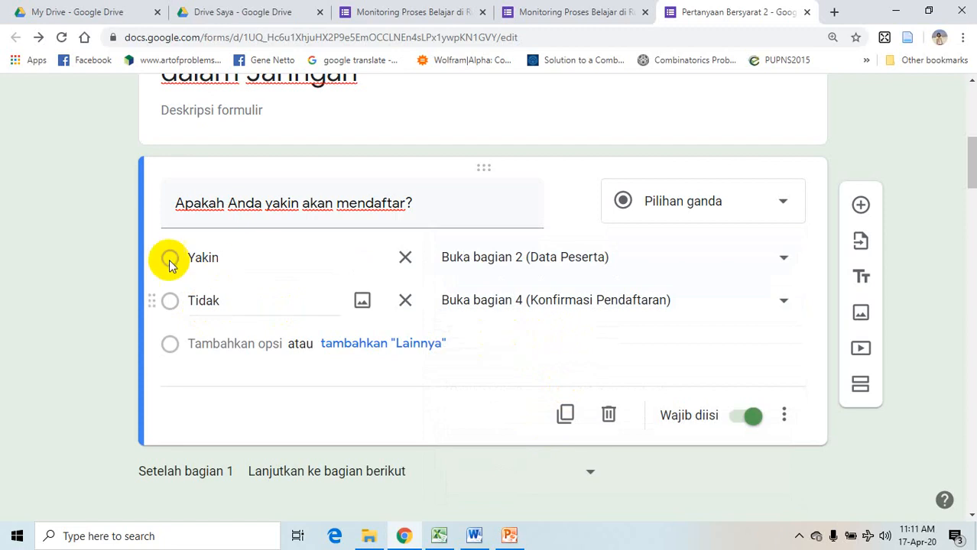
- Preview the form and examine the required registration question with its Yakin and Tidak options on the first page
scroll(765, 142, "up", 5)
scroll(735, 201, "up", 1)
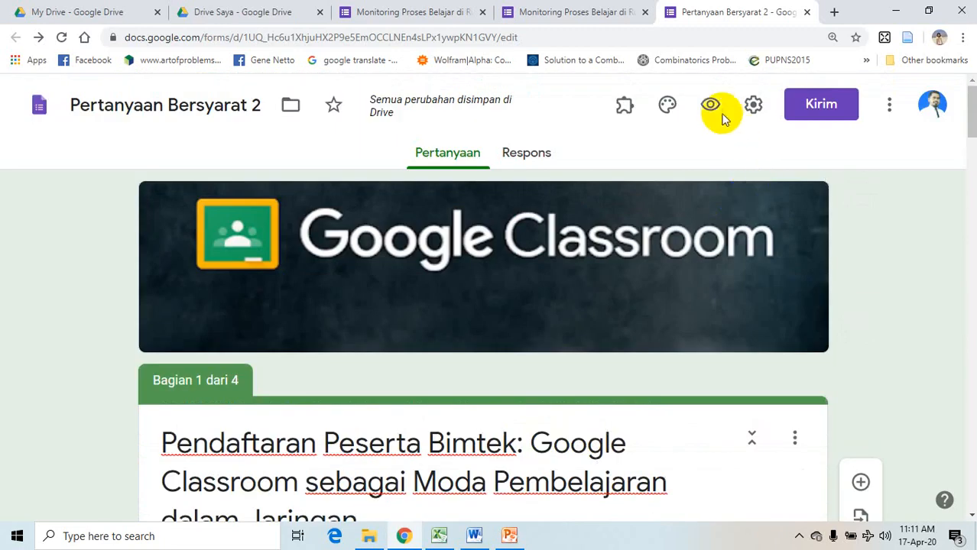
left_click(713, 102)
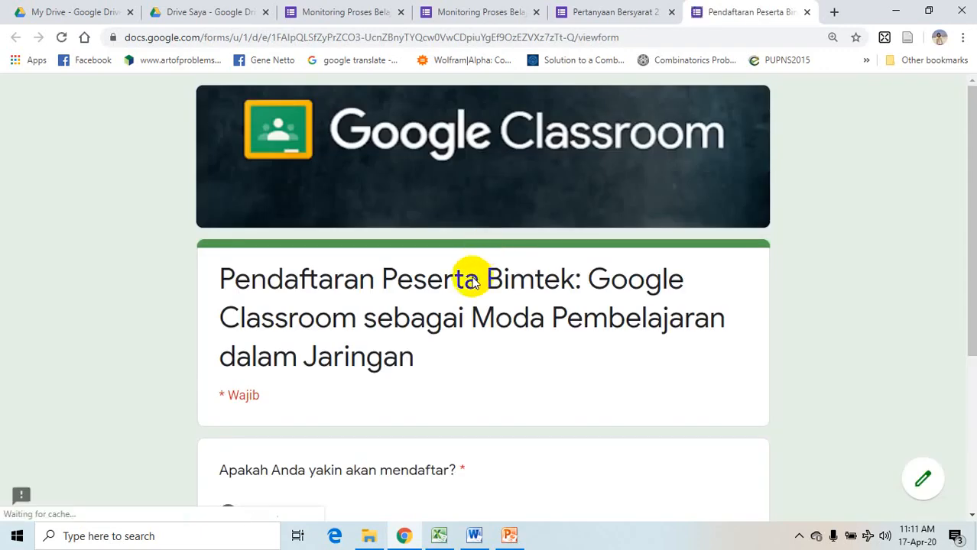
scroll(451, 275, "down", 3)
scroll(323, 251, "down", 1)
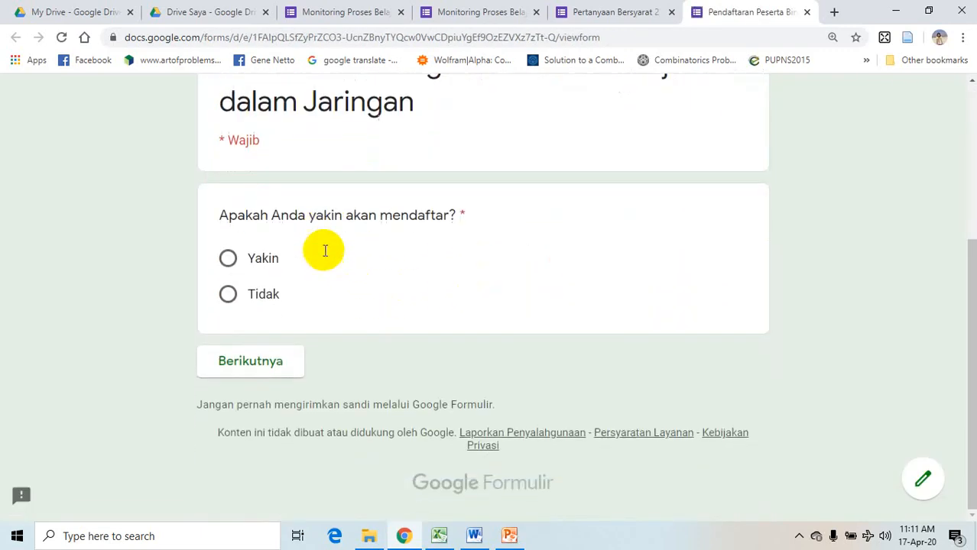
scroll(327, 249, "up", 1)
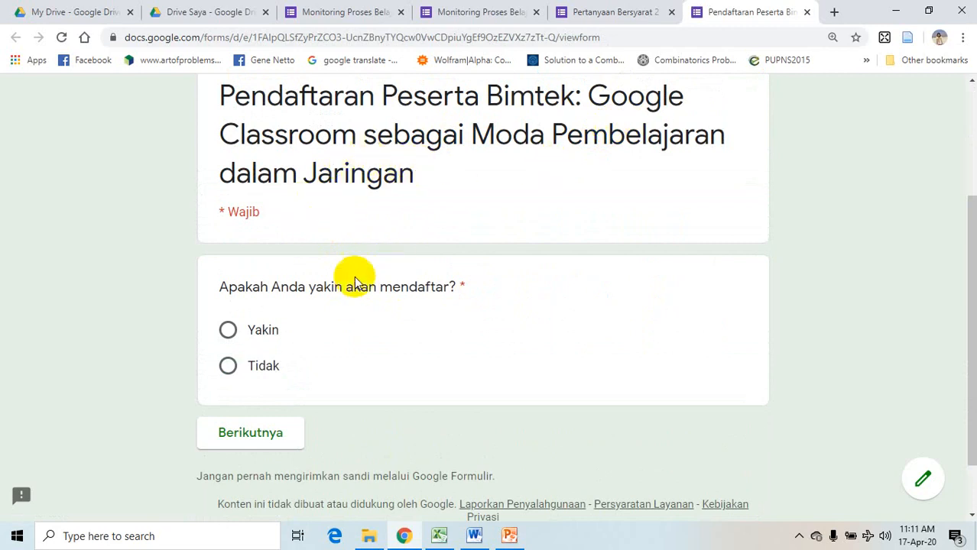
scroll(291, 302, "down", 1)
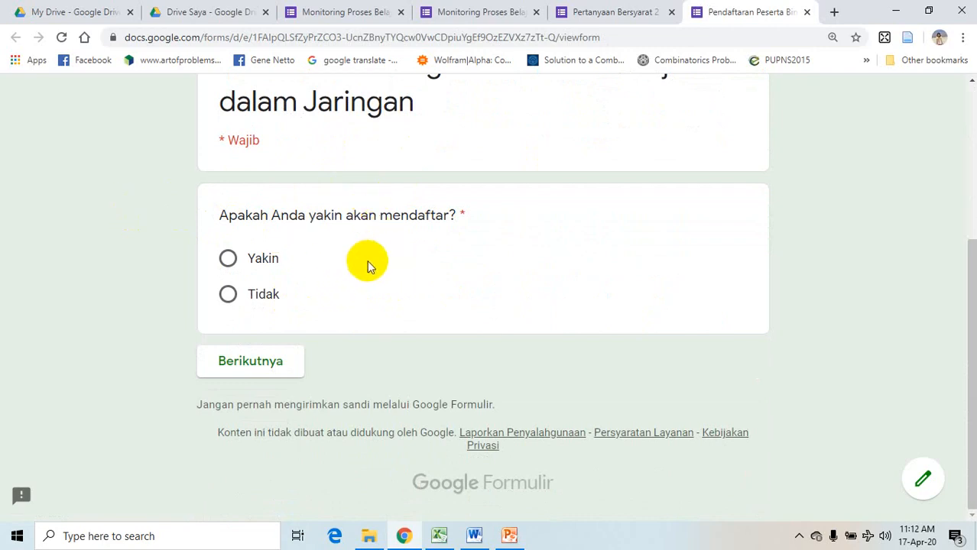
scroll(366, 264, "up", 1)
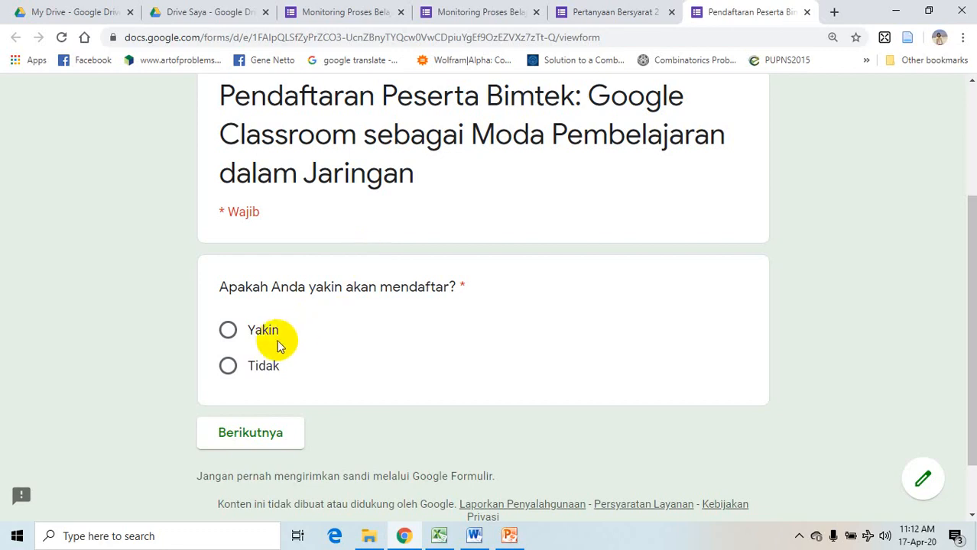
scroll(278, 342, "down", 1)
- Test the Yakin answer by continuing to the following section and reviewing its questions down to Nomor WA
left_click(228, 259)
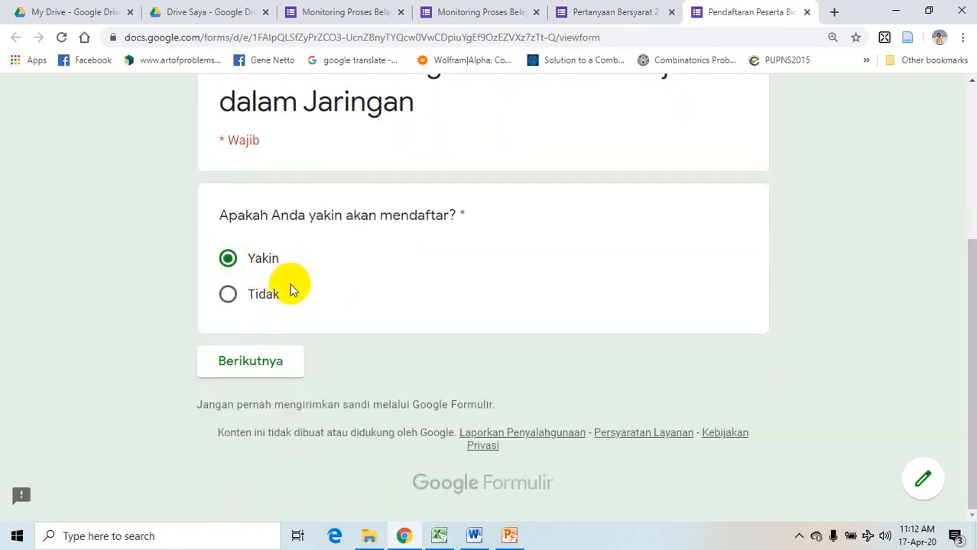
left_click(266, 367)
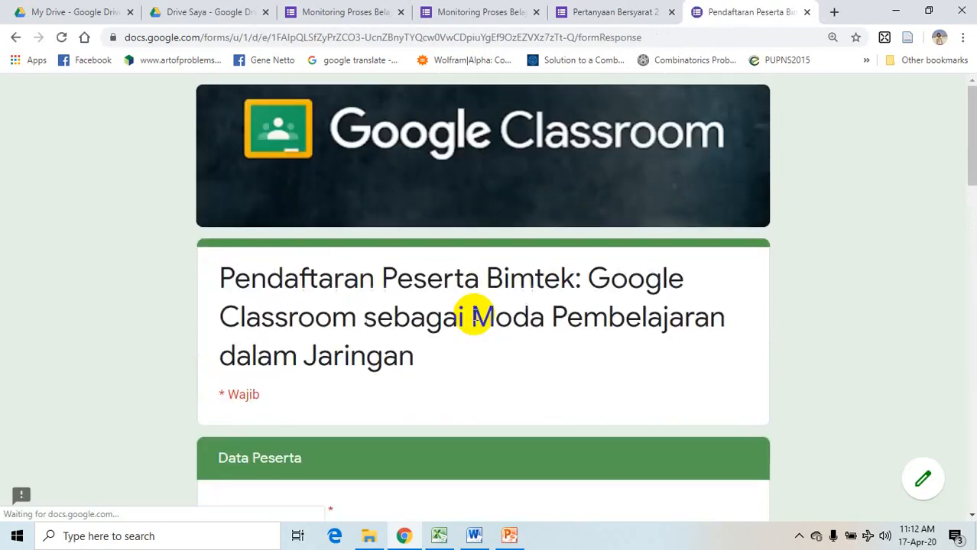
scroll(475, 316, "down", 3)
scroll(475, 315, "down", 1)
scroll(473, 315, "down", 1)
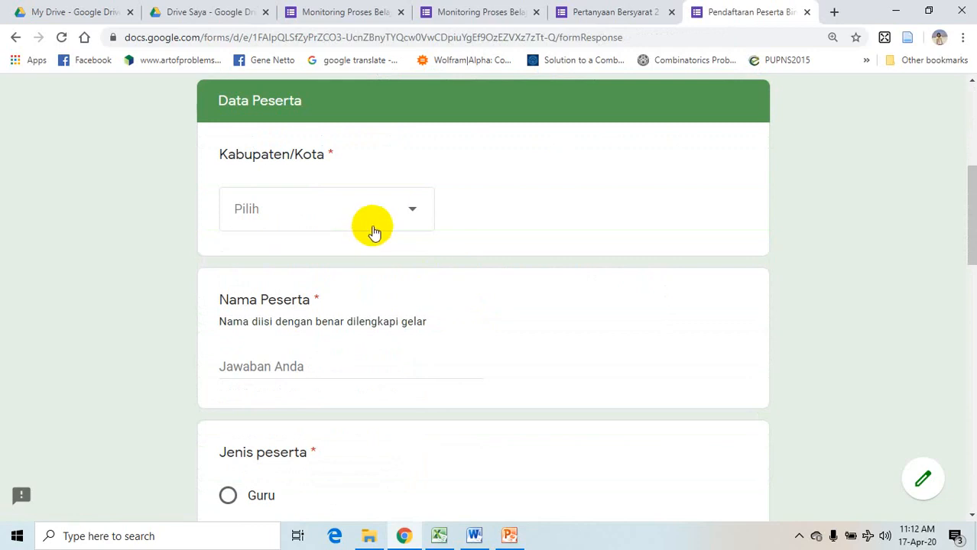
scroll(319, 321, "down", 2)
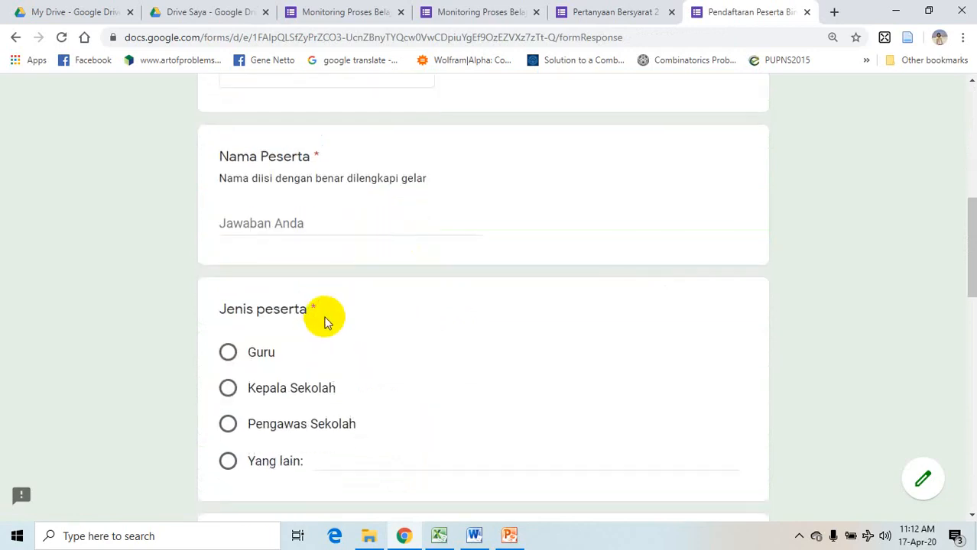
scroll(334, 313, "down", 3)
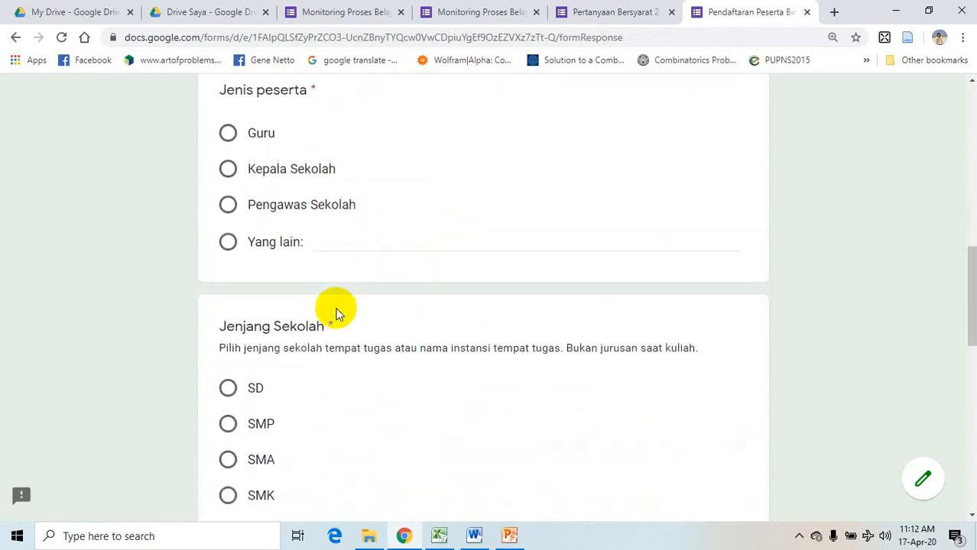
scroll(336, 314, "down", 10)
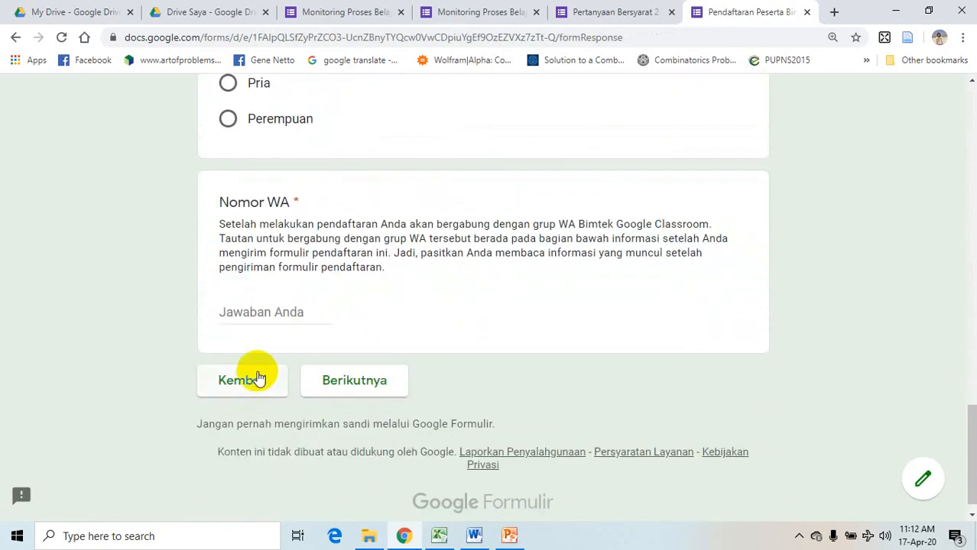
- Return to the first page of the preview and test the Tidak answer by continuing to its confirmation question
left_click(257, 377)
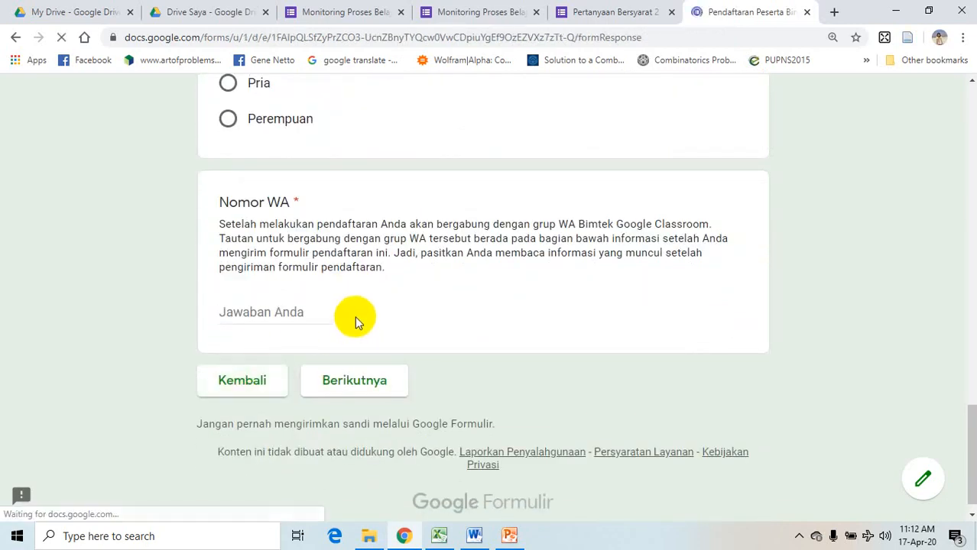
scroll(252, 319, "down", 5)
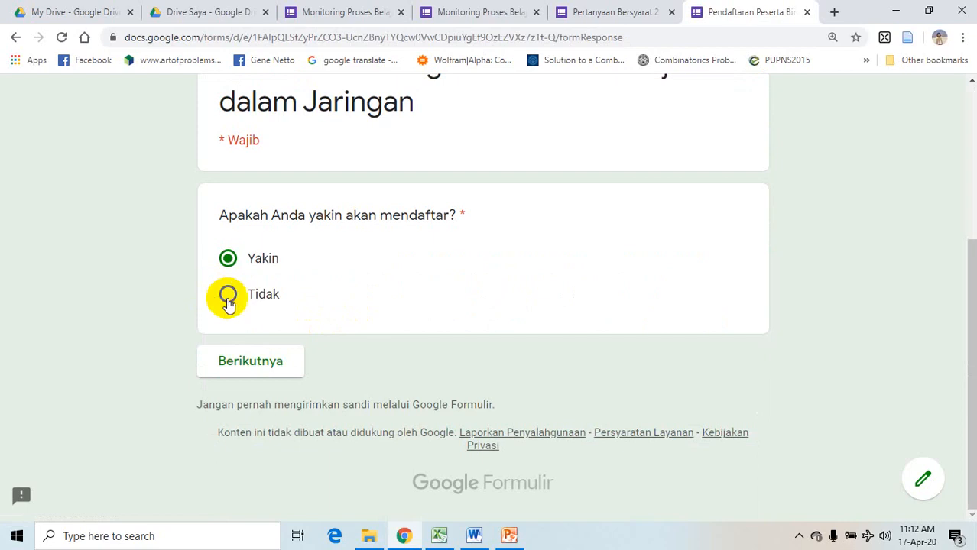
left_click(265, 361)
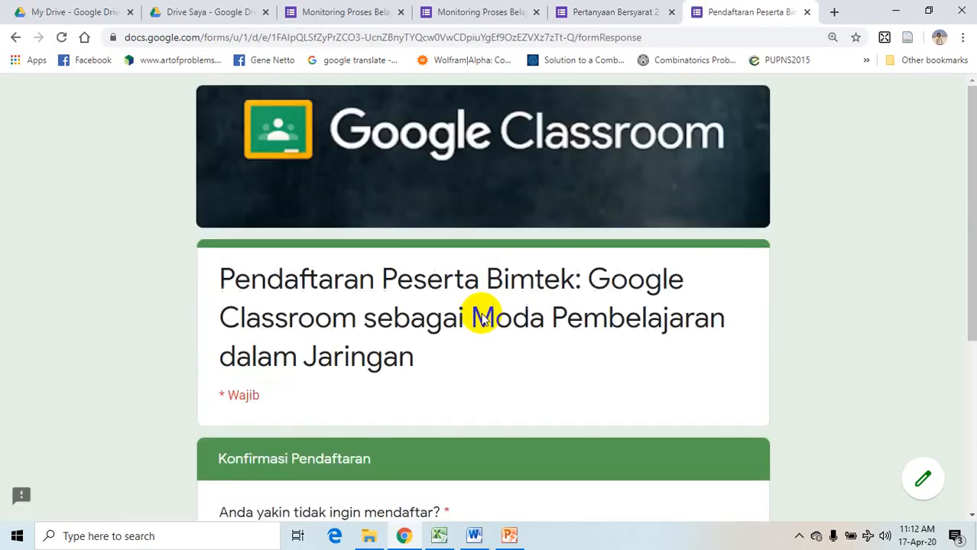
scroll(505, 345, "down", 4)
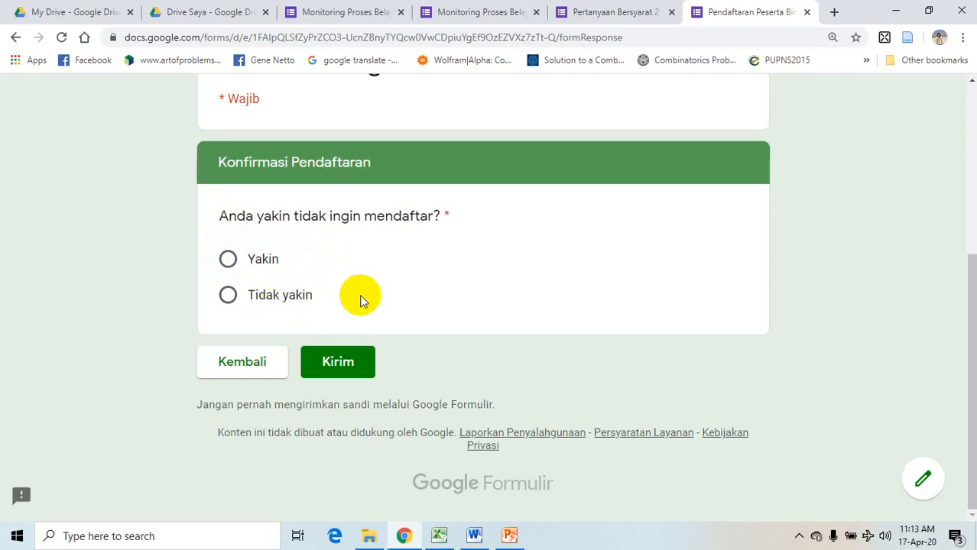
- Go back to the registration question, change the answer to Yakin and continue to the following section
left_click(304, 370)
left_click(246, 370)
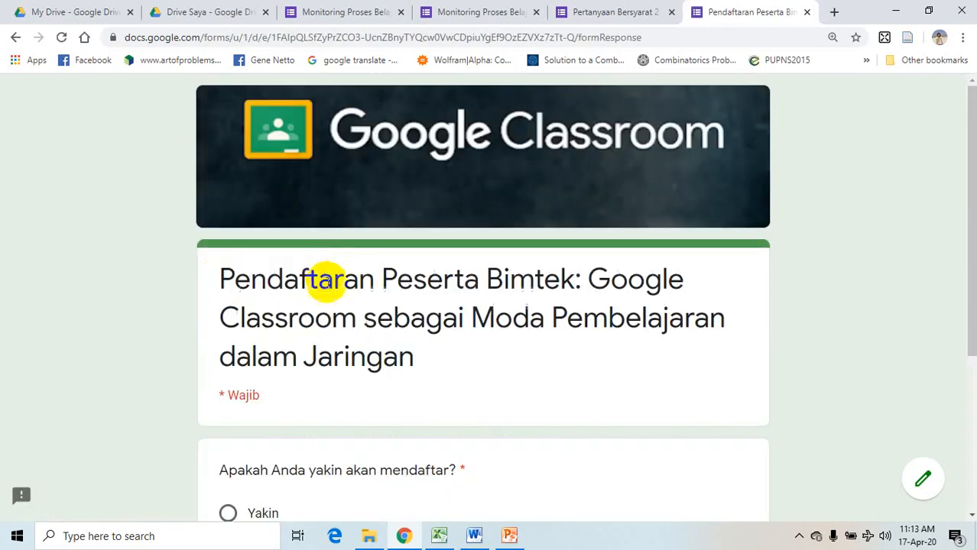
scroll(325, 275, "down", 2)
scroll(333, 297, "down", 3)
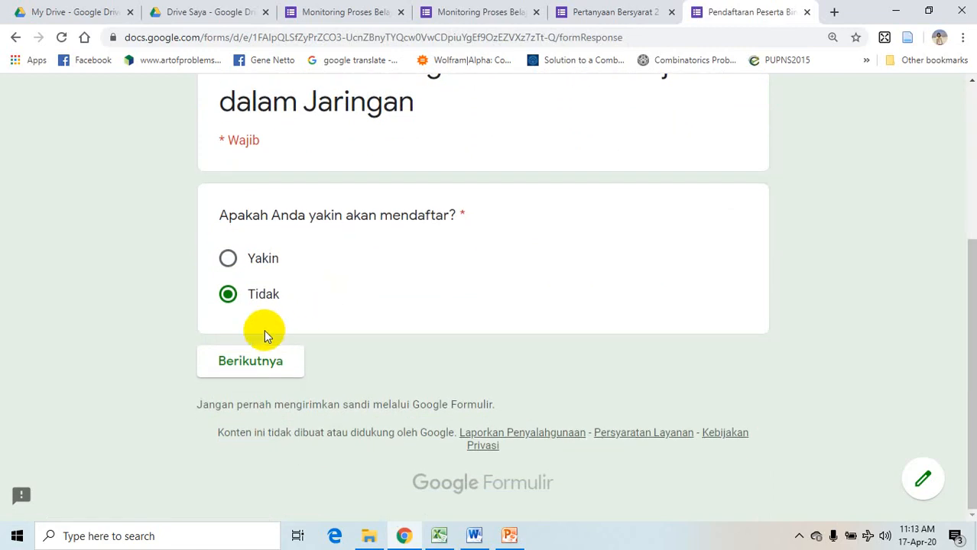
left_click(231, 263)
left_click(273, 361)
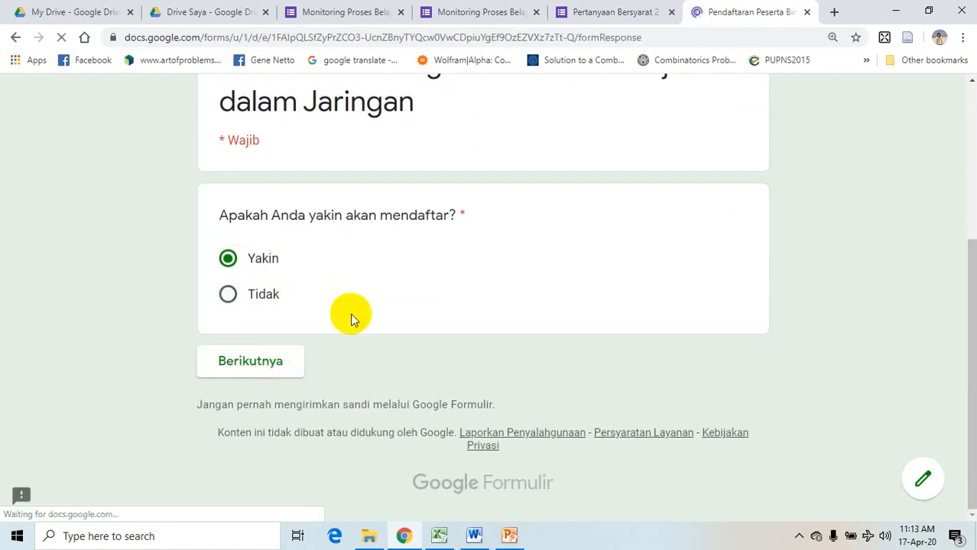
- In the Data Peserta section, choose Kabupaten Lombok Tengah as Kabupaten/Kota and fill in the participant's name
scroll(306, 268, "down", 5)
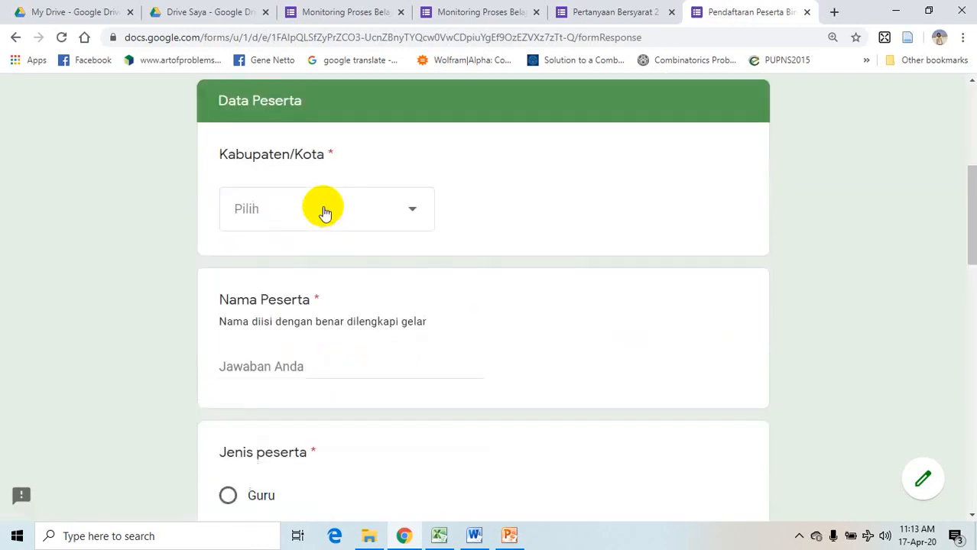
left_click(389, 208)
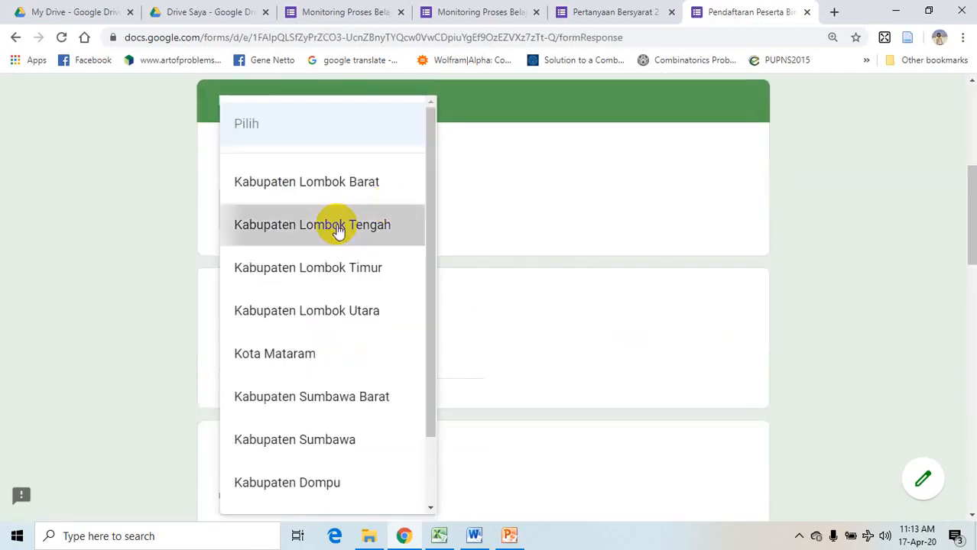
left_click(345, 227)
scroll(321, 244, "down", 2)
left_click(291, 223)
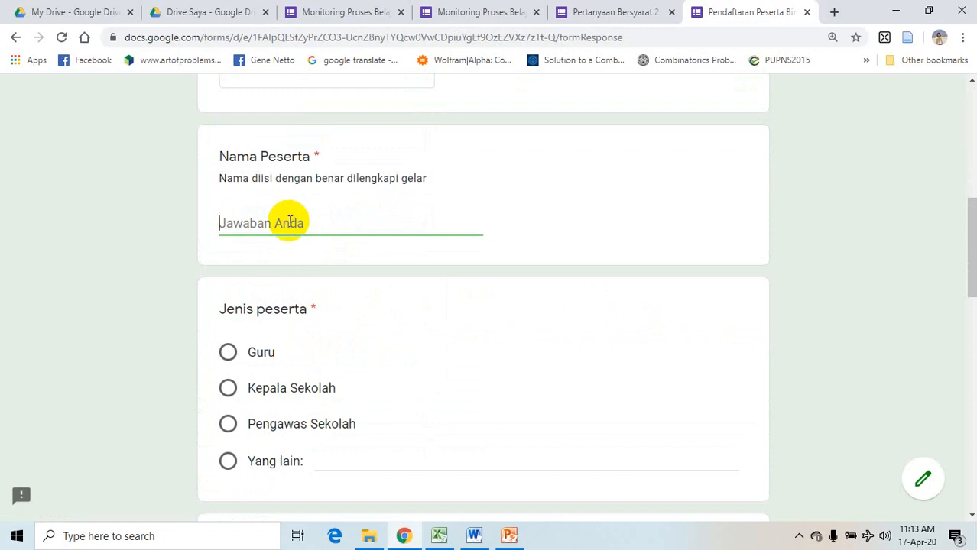
type("Mazaya")
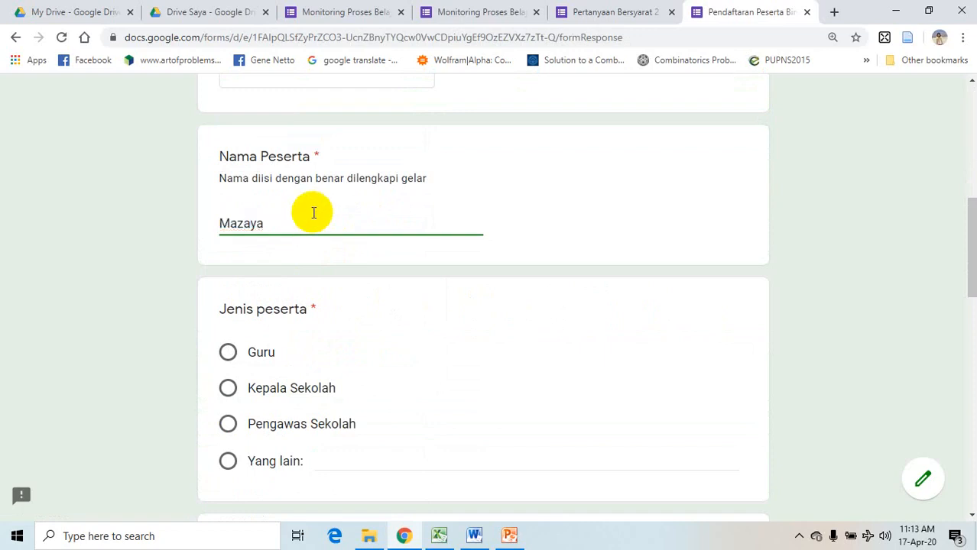
key("BackSpace")
- Answer Jenis peserta with Guru and Jenjang Sekolah with SMP
scroll(283, 337, "down", 2)
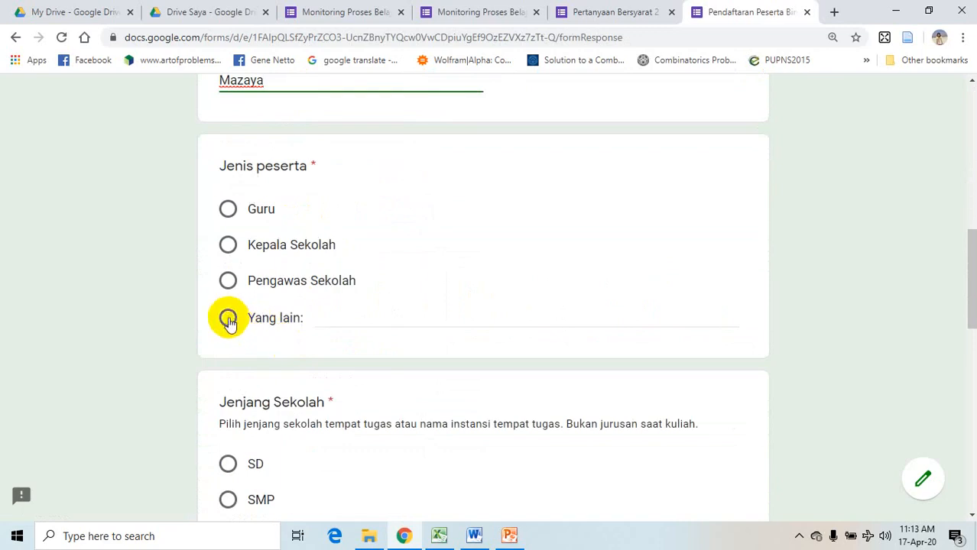
left_click(230, 211)
scroll(251, 323, "down", 2)
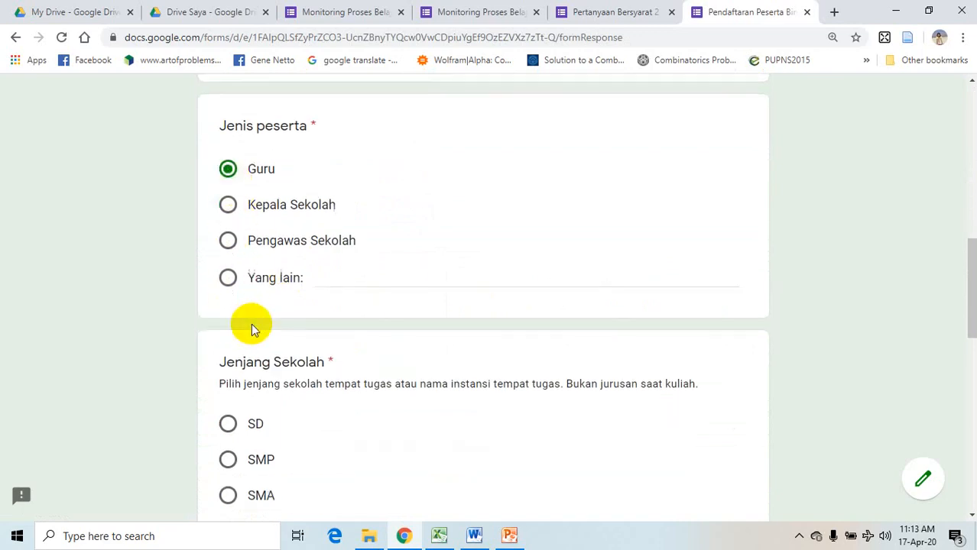
left_click(228, 356)
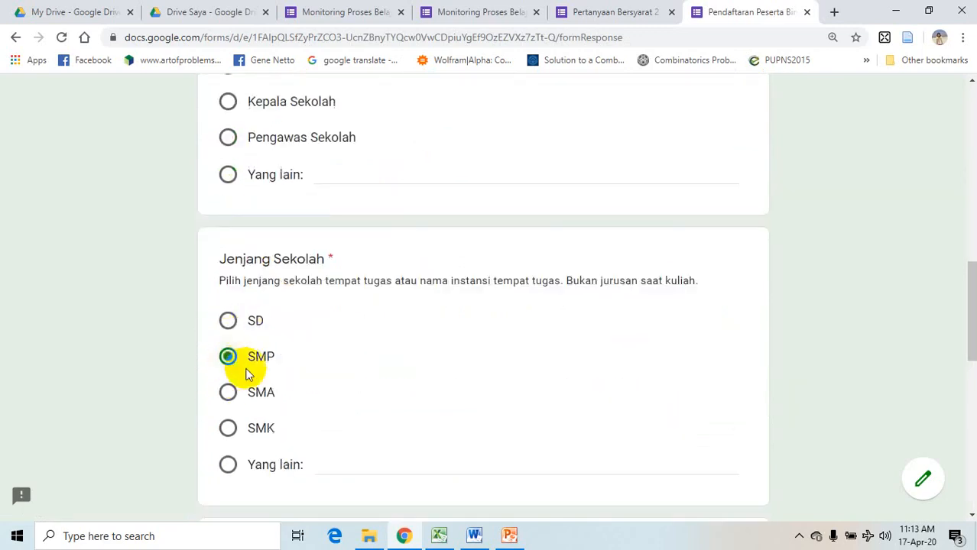
- Enter LPMP NTB as Sekolah Asal/Instansi and set Jenis Kelamin to Perempuan
scroll(244, 371, "down", 2)
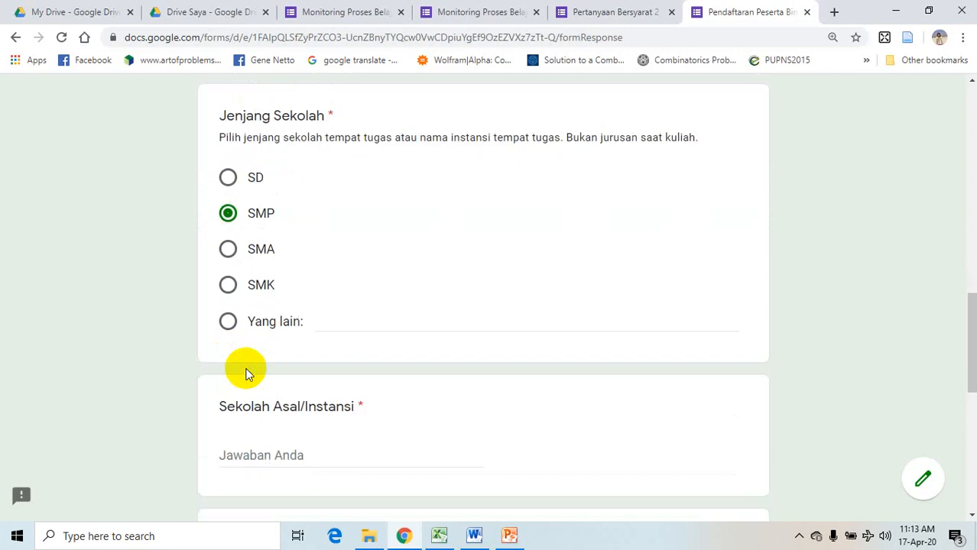
left_click(278, 443)
type("LPMP NTB")
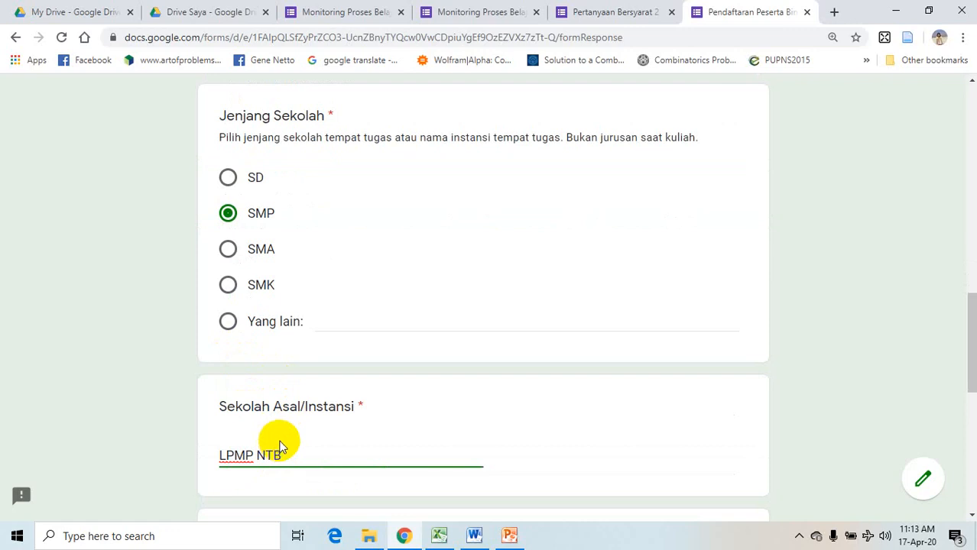
scroll(279, 442, "down", 3)
left_click(230, 371)
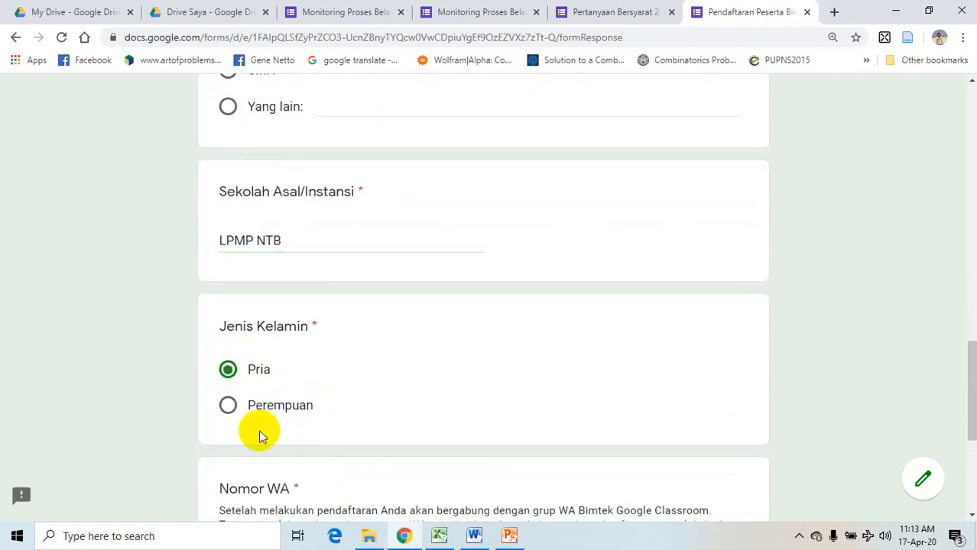
left_click(227, 404)
- Fill in the WhatsApp number under Nomor WA and continue to the following section
scroll(229, 398, "down", 2)
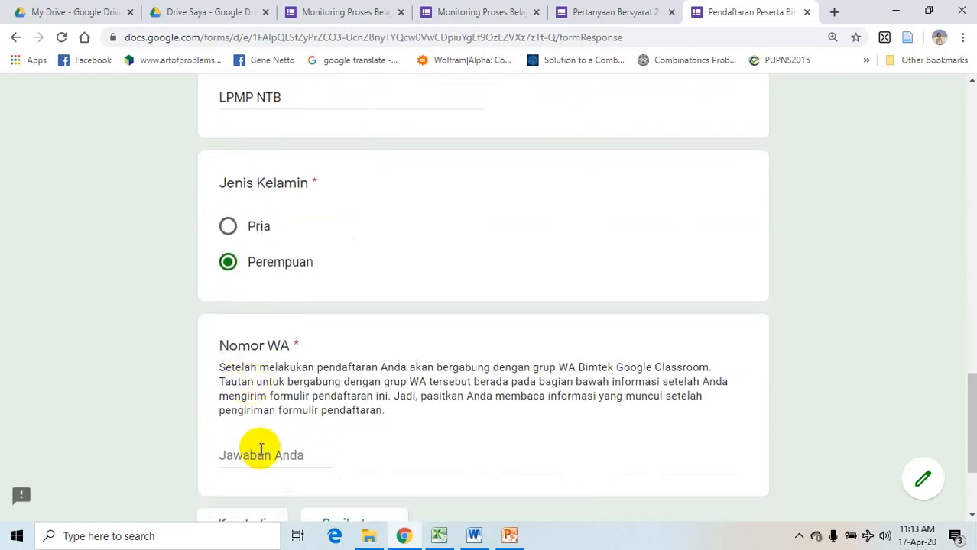
scroll(257, 451, "down", 1)
left_click(308, 387)
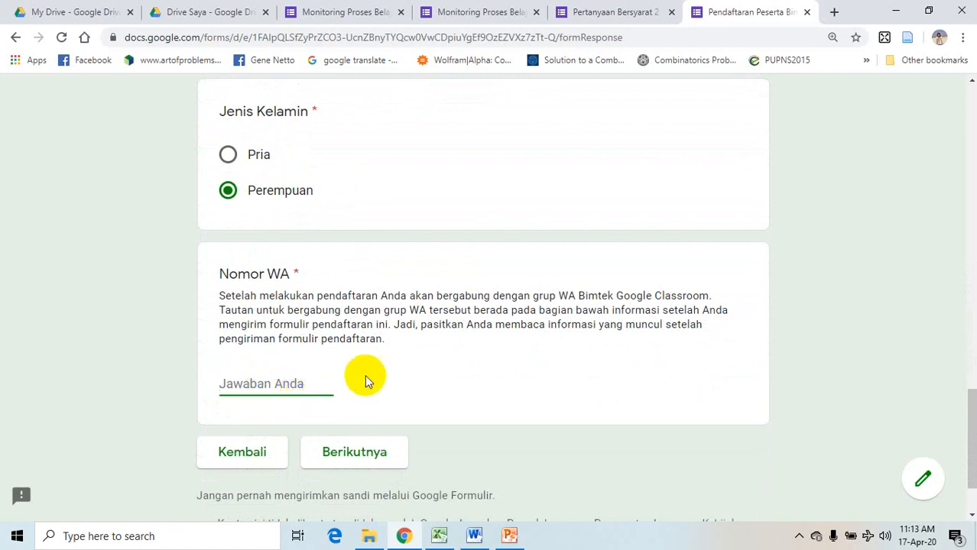
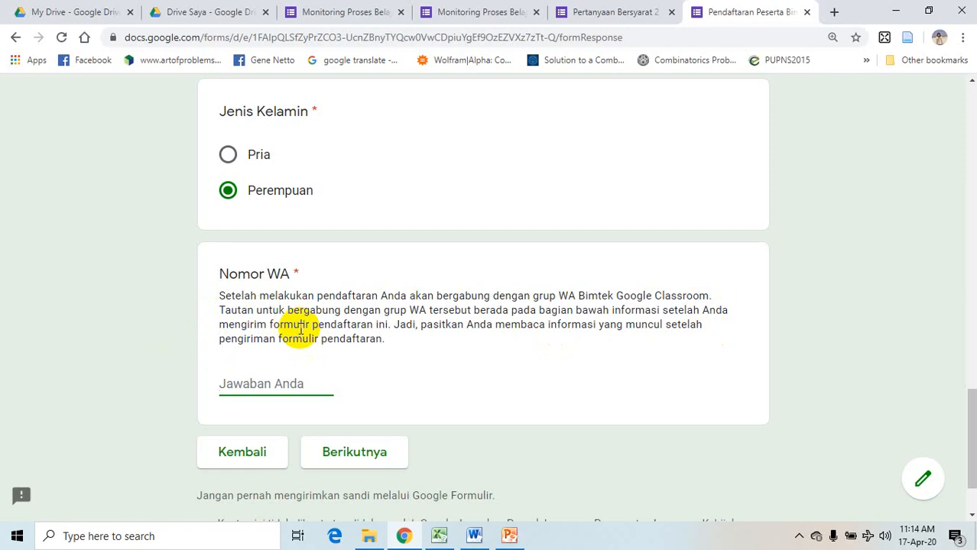
type("081")
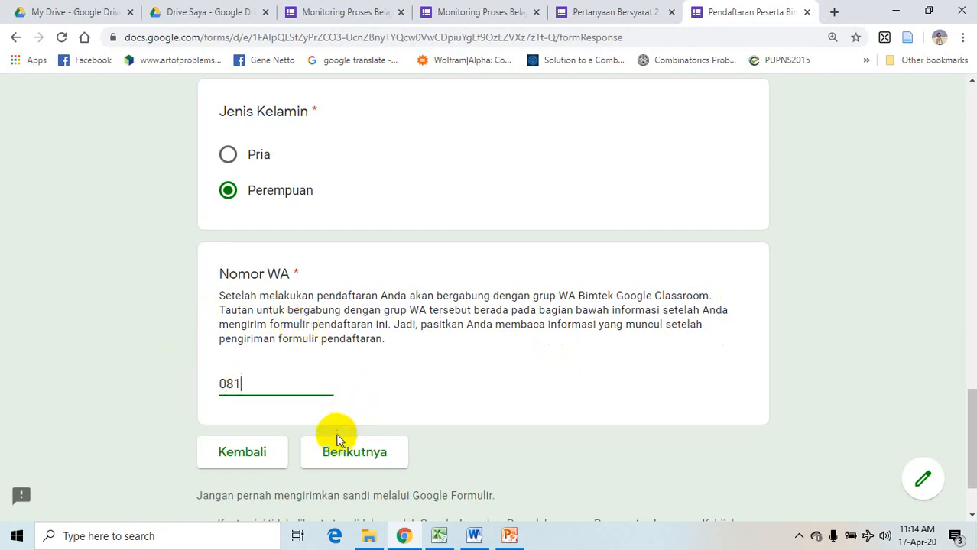
left_click(338, 456)
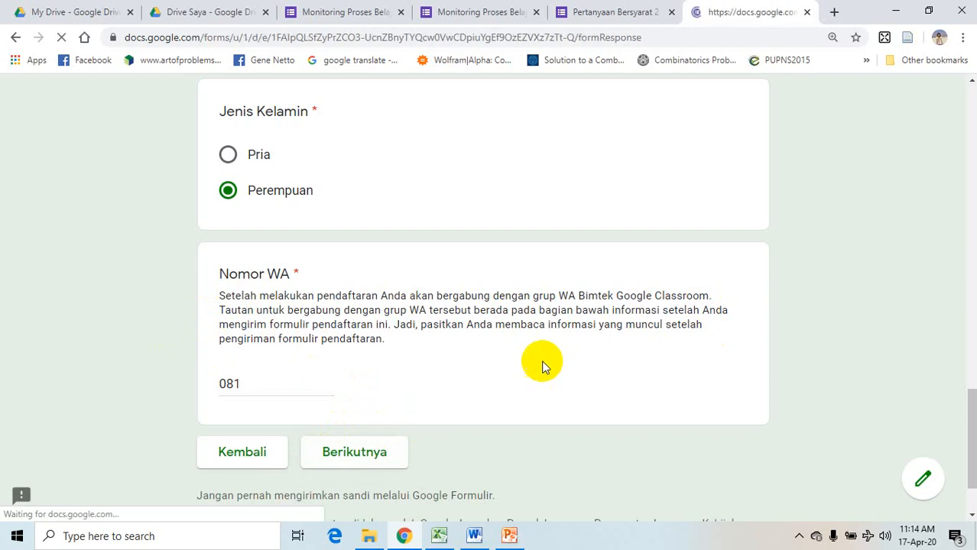
- Review the Konfirmasi Data Pribadi section and test its Cek Ulang answer by continuing
scroll(527, 345, "down", 5)
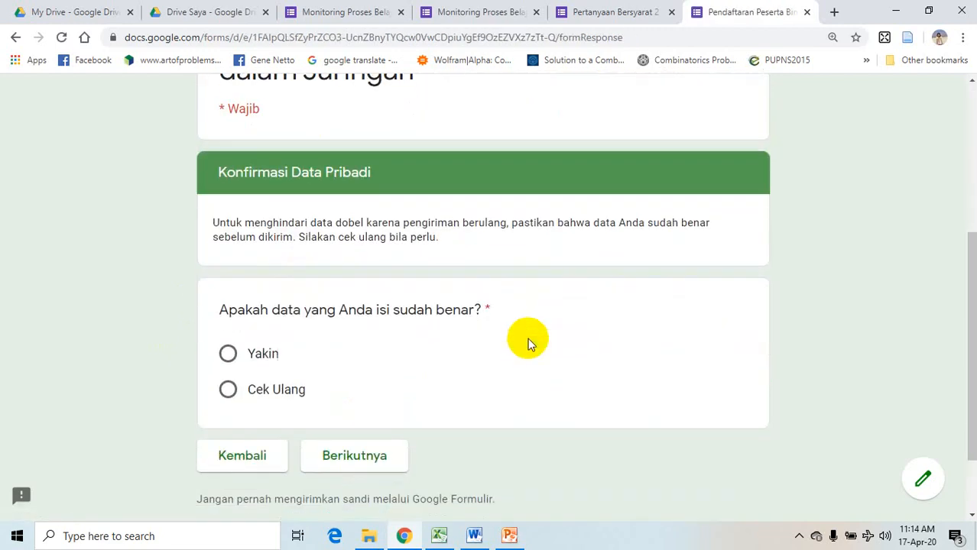
scroll(453, 255, "up", 2)
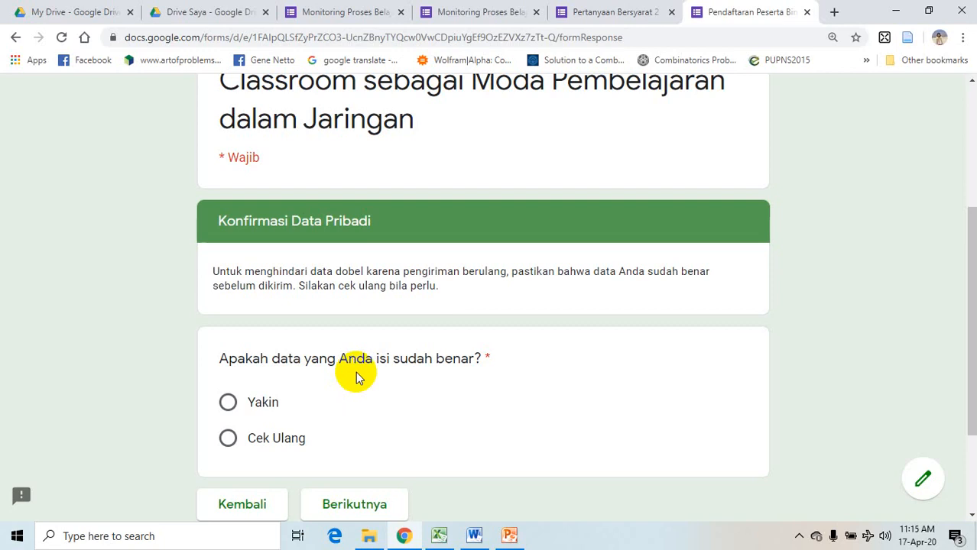
scroll(339, 349, "down", 1)
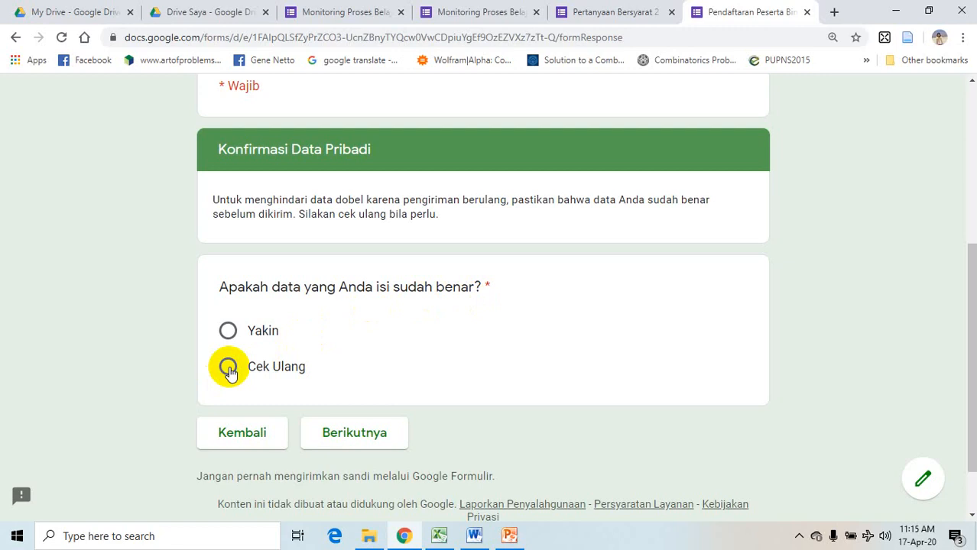
left_click(331, 433)
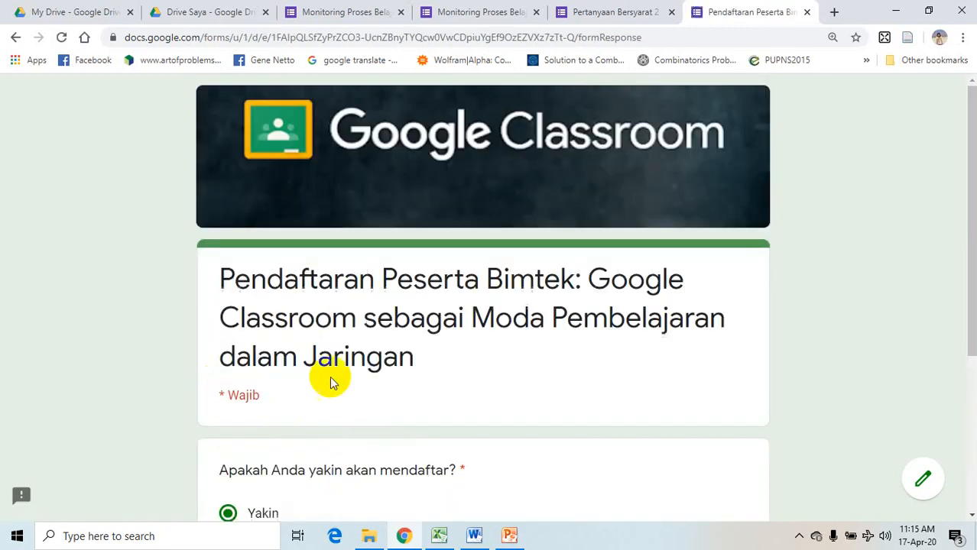
- Continue with Yakin on the registration question, check the filled-in Data Peserta answers and proceed to the data confirmation section
scroll(325, 349, "down", 2)
scroll(325, 349, "down", 2)
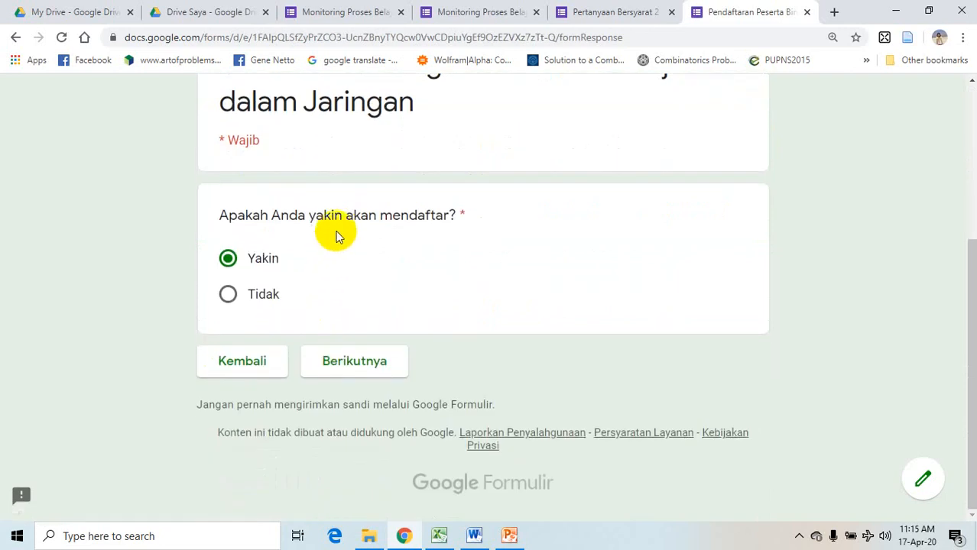
left_click(365, 370)
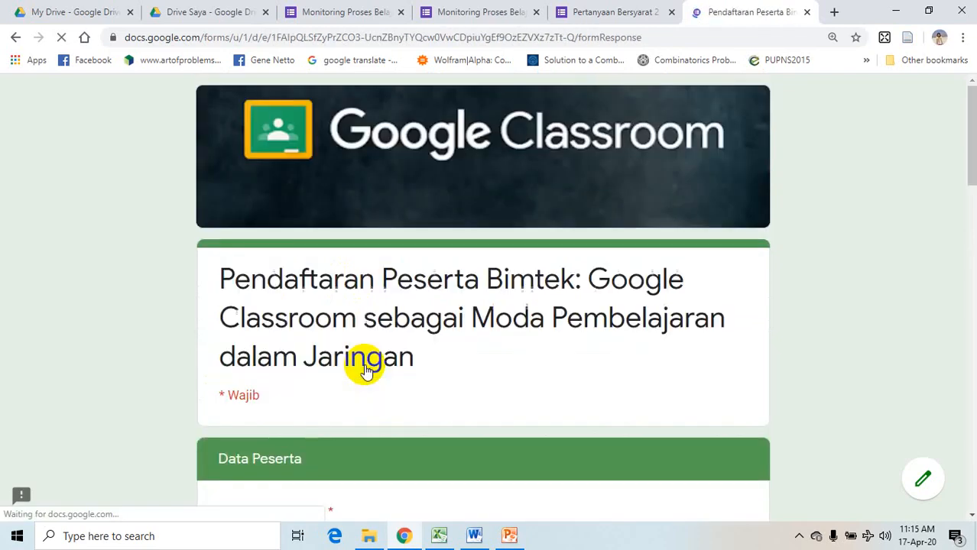
scroll(366, 370, "down", 6)
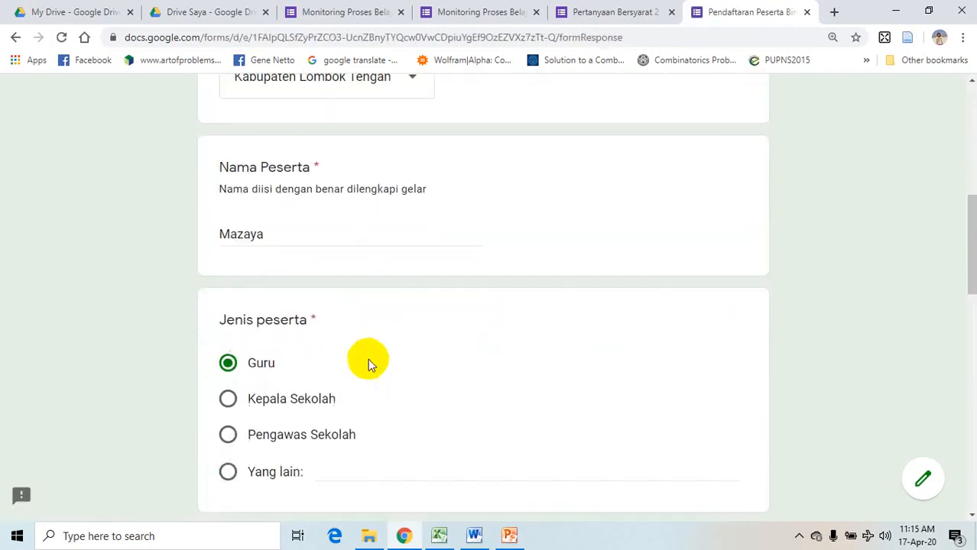
scroll(372, 353, "down", 12)
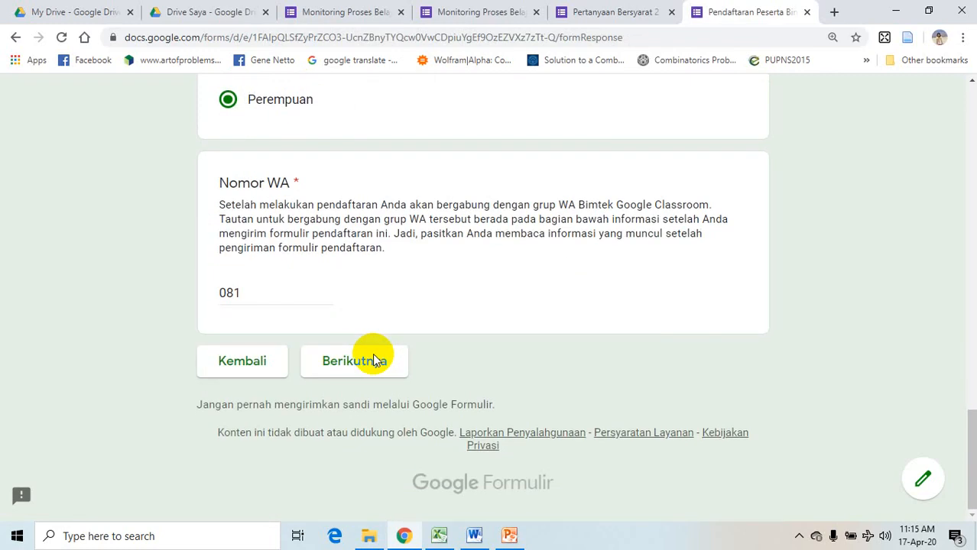
left_click(366, 359)
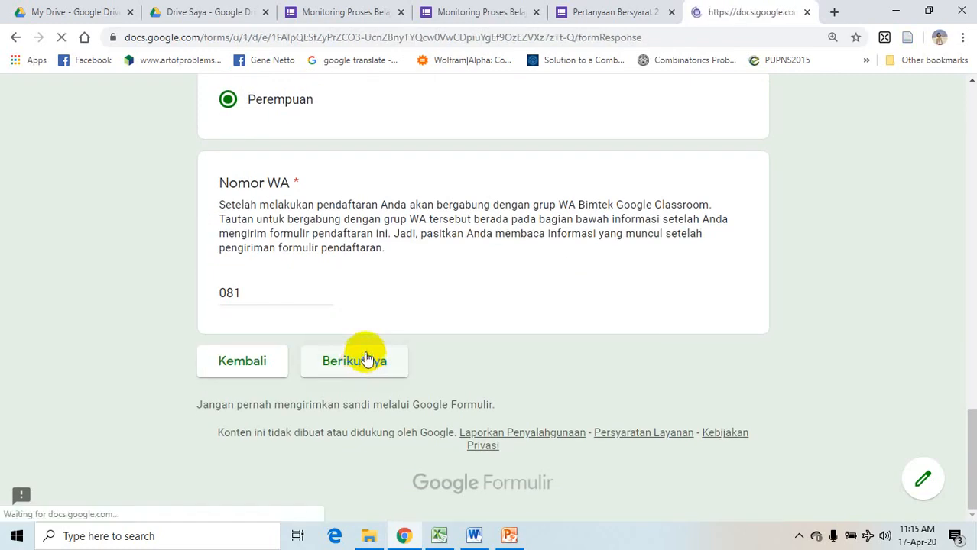
- Change the data confirmation answer to Yakin, continue to the final page and submit the form
scroll(362, 336, "down", 5)
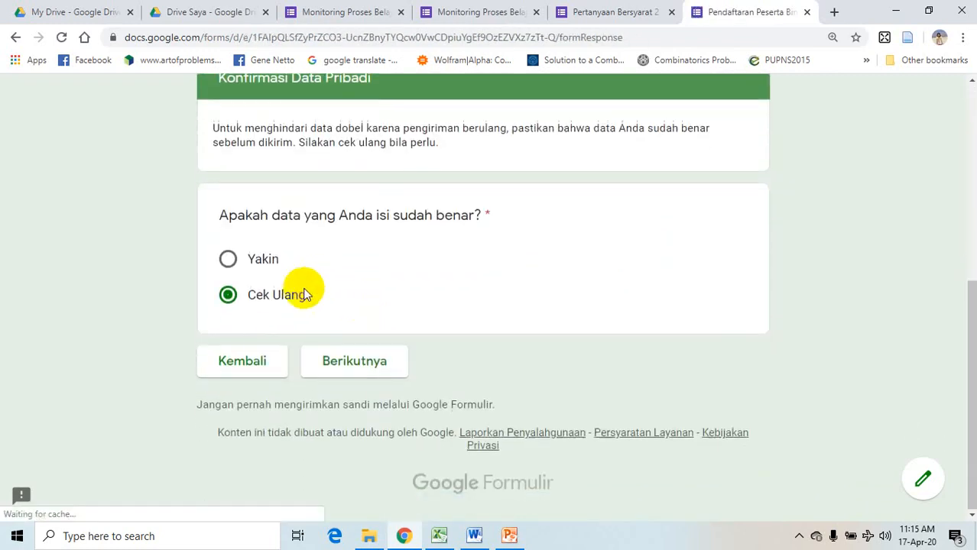
left_click(228, 259)
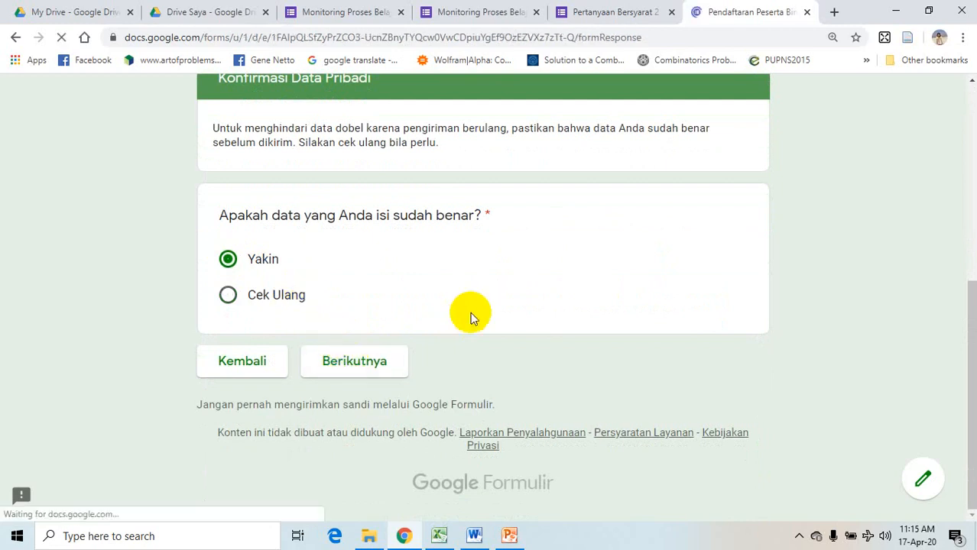
scroll(413, 336, "down", 1)
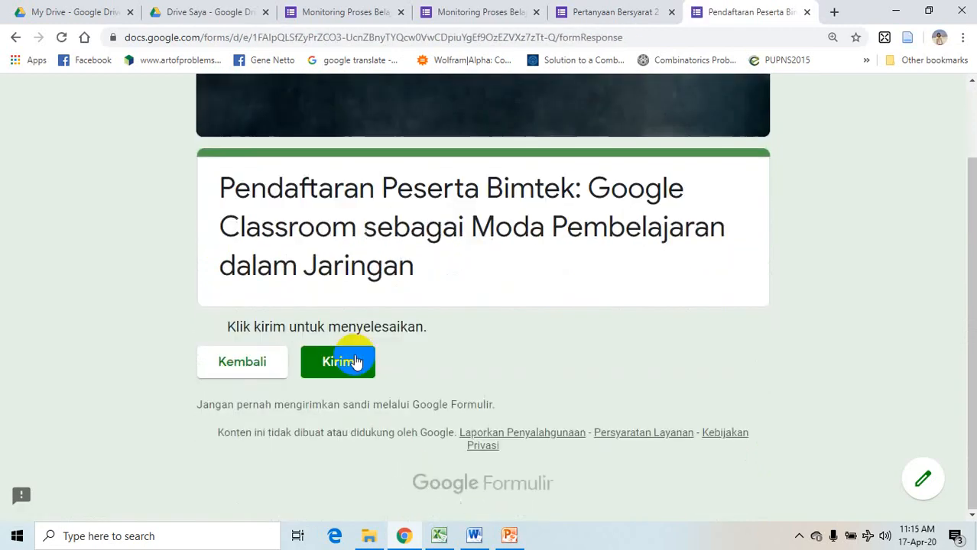
left_click(348, 364)
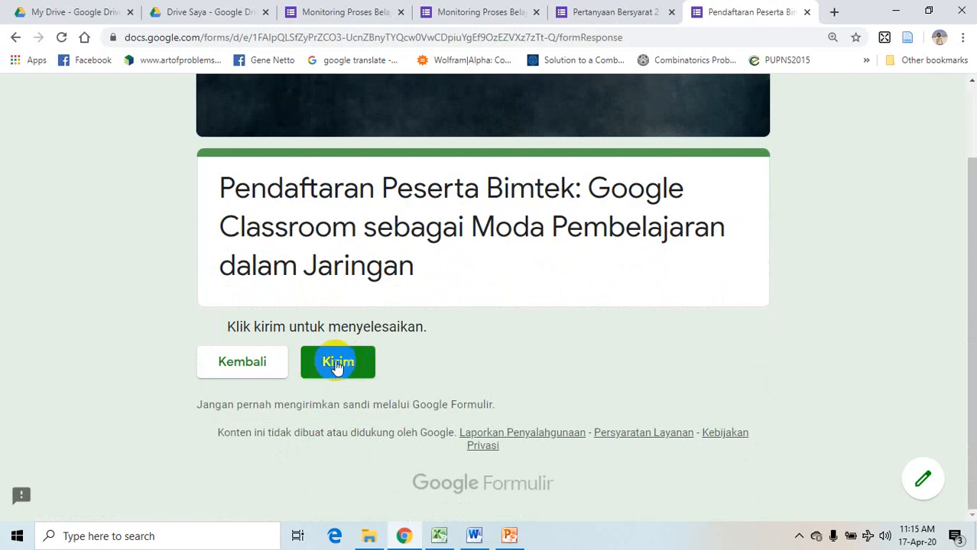
left_click(336, 363)
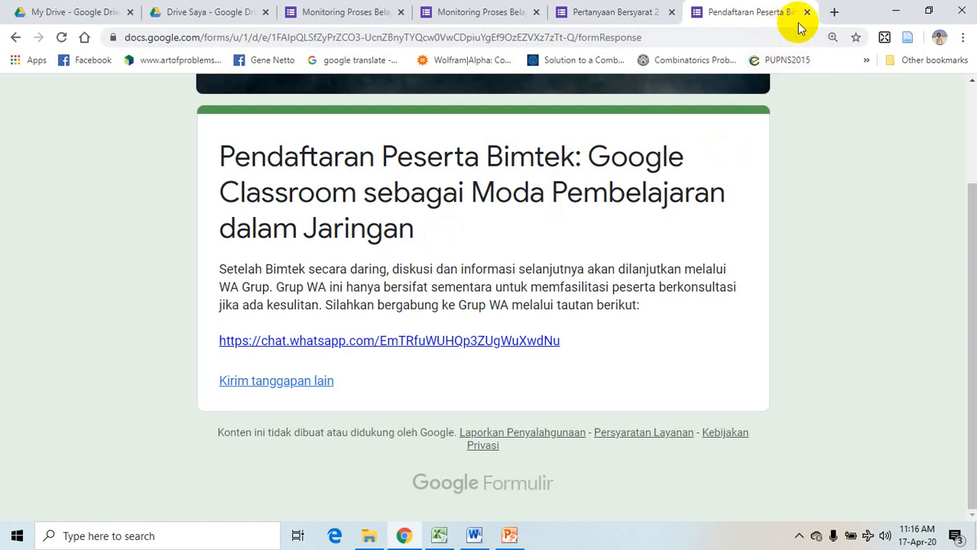
- Close the form preview and review the section routing of the Yakin and Tidak options in the Pertanyaan Bersyarat 2 editor
left_click(806, 12)
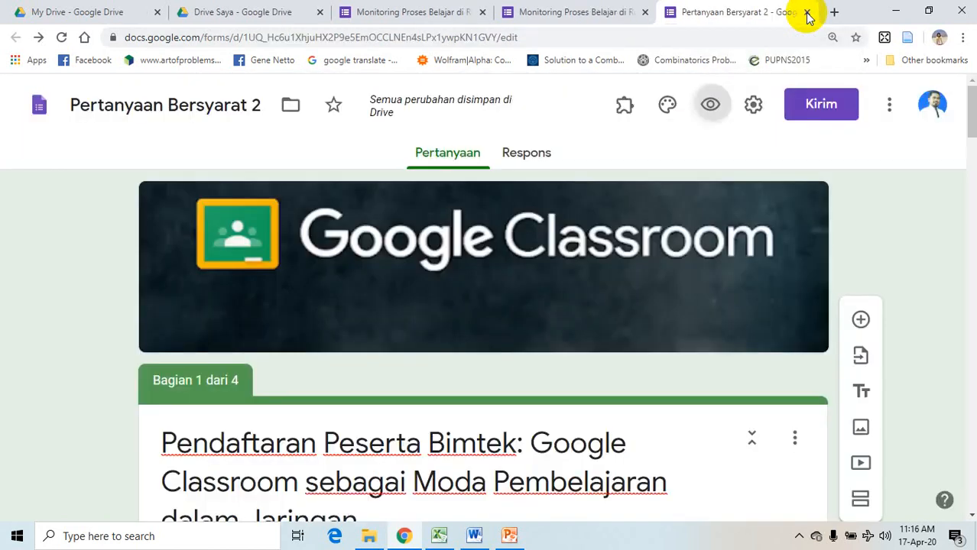
scroll(413, 273, "down", 5)
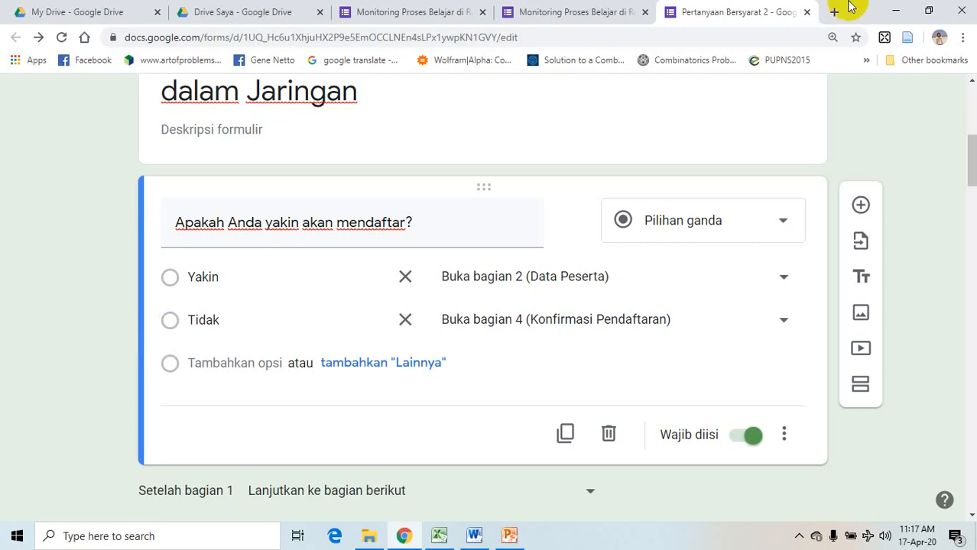
- Switch to the first Monitoring Proses Belajar form and open its Jenis Responden question to examine each option's section routing
left_click(422, 13)
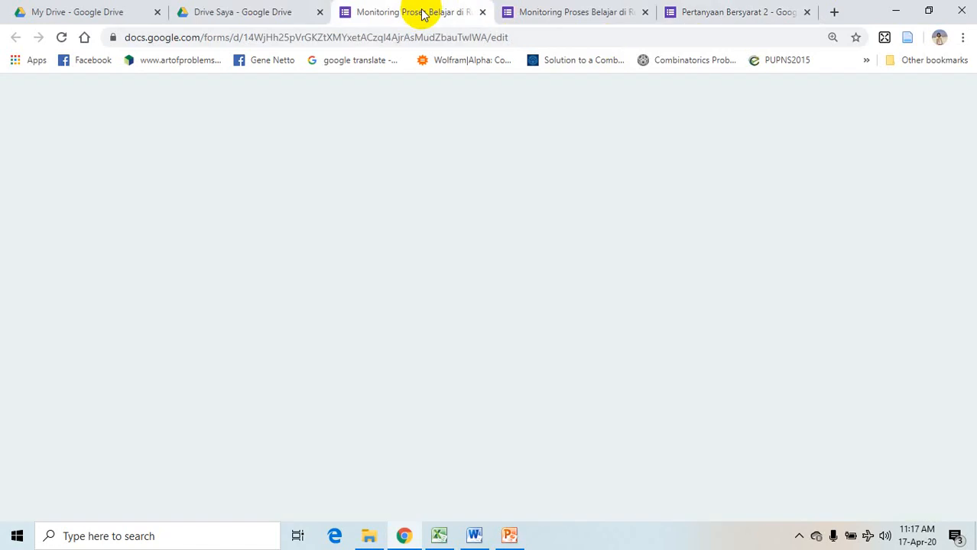
scroll(172, 315, "down", 5)
scroll(172, 315, "down", 20)
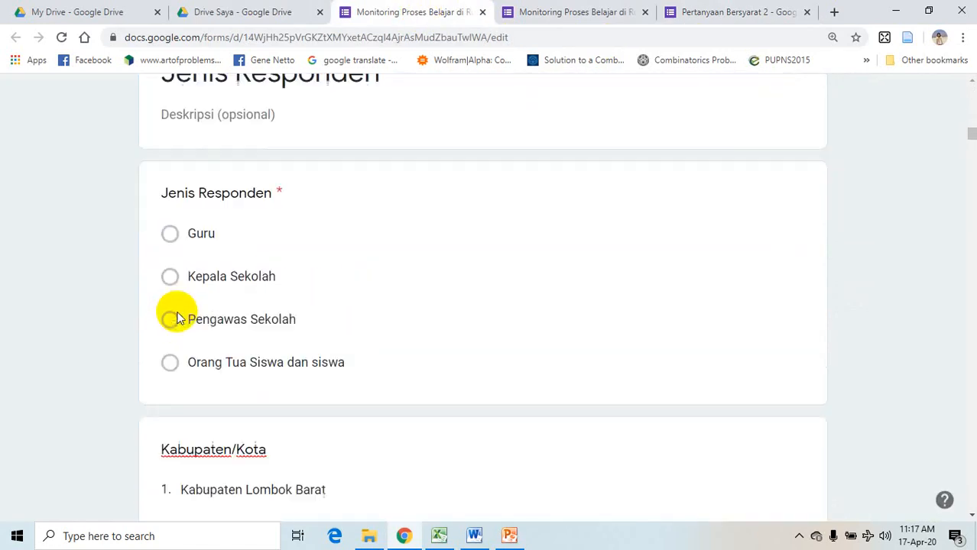
left_click(176, 319)
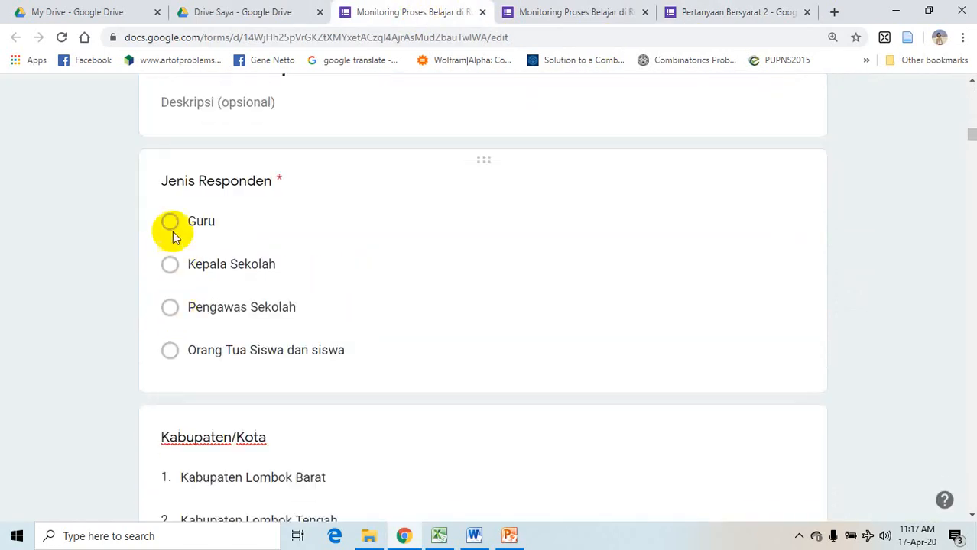
left_click(222, 273)
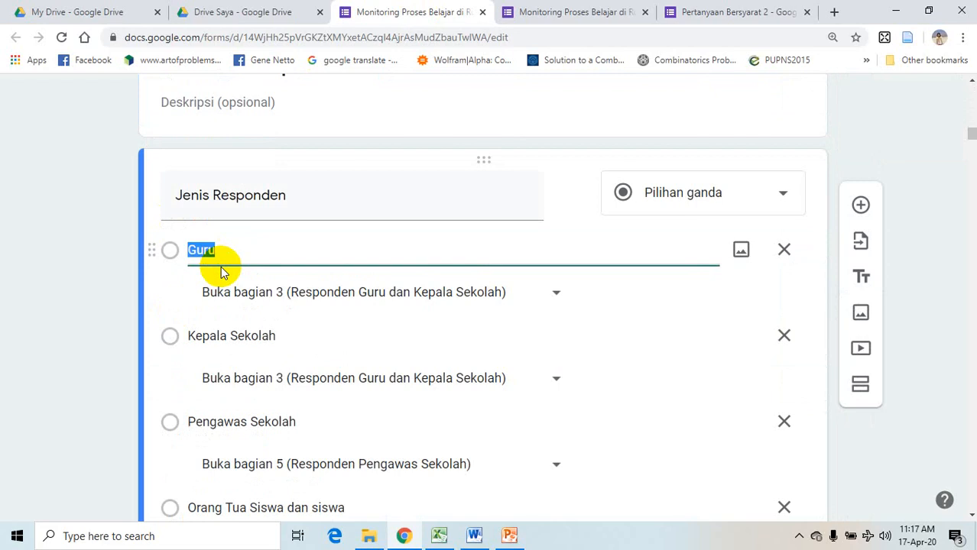
- Switch to the Google Drive file list and look through Drive Saya for the monitoring form's response spreadsheet
left_click(281, 34)
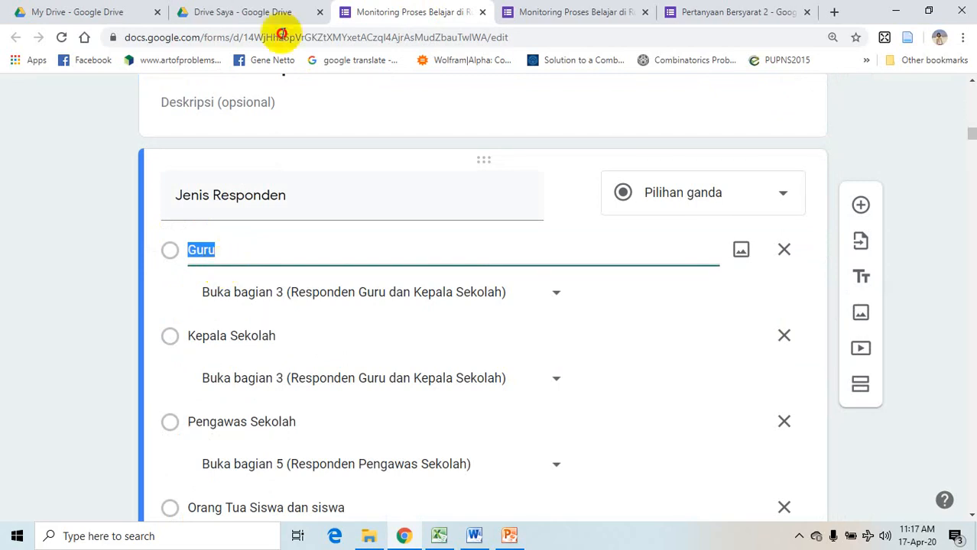
key("ctrl+shift+Tab")
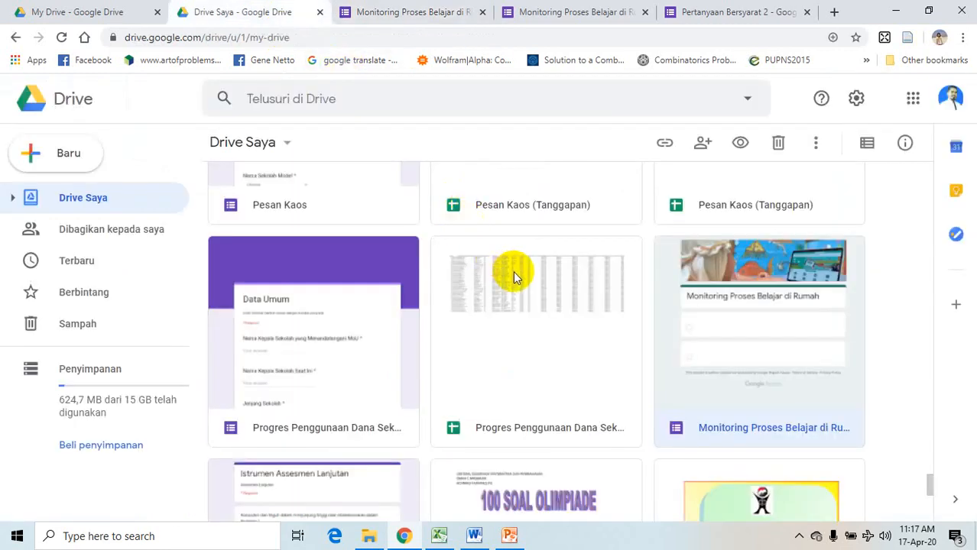
scroll(421, 272, "down", 1)
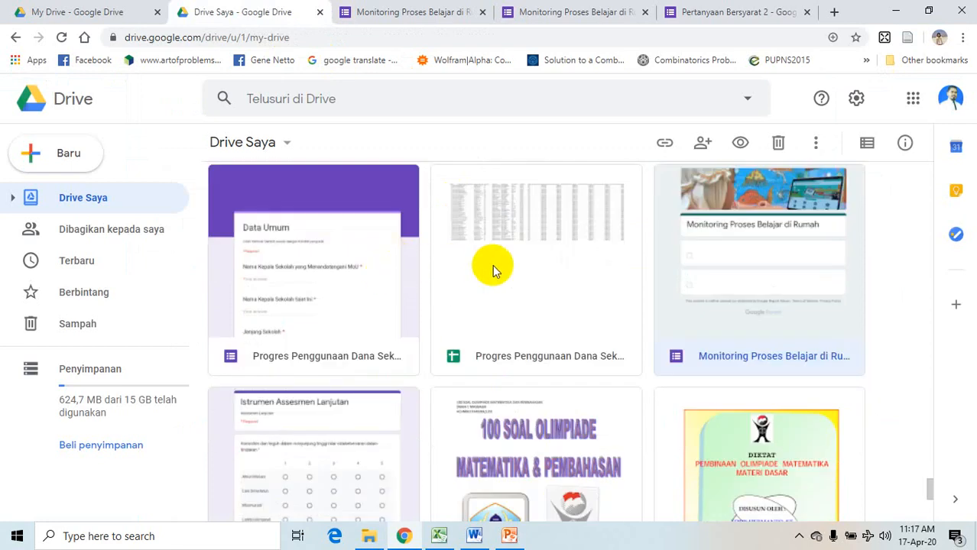
scroll(493, 269, "down", 4)
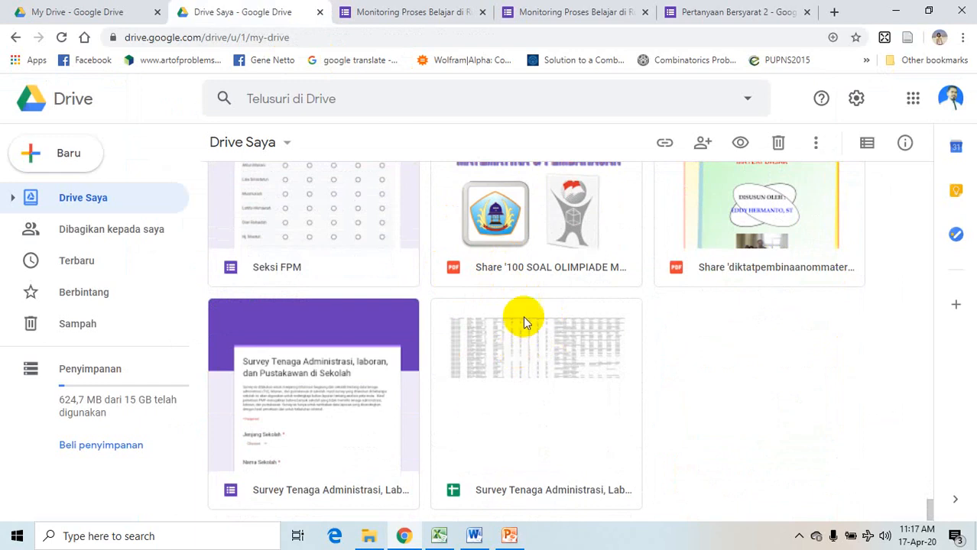
scroll(601, 317, "up", 4)
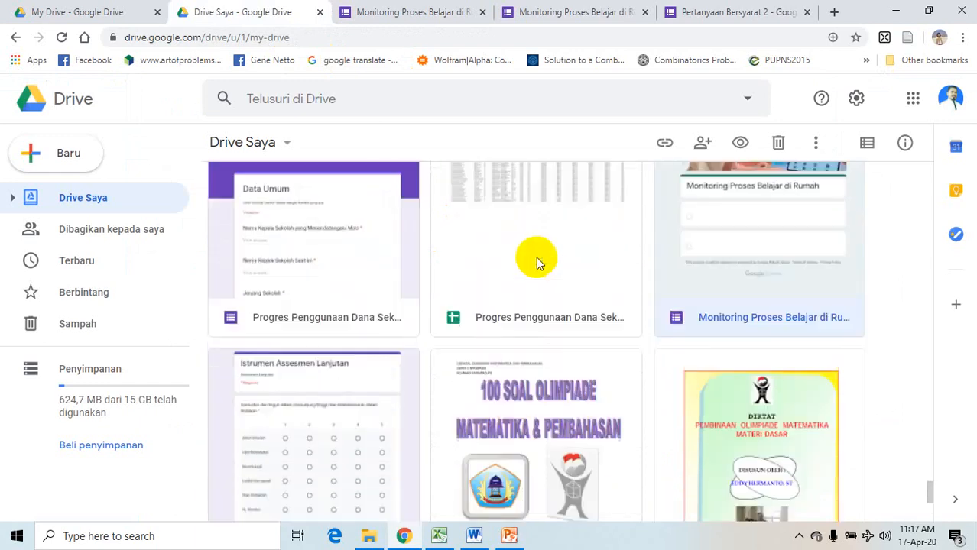
scroll(536, 257, "up", 3)
scroll(536, 256, "up", 3)
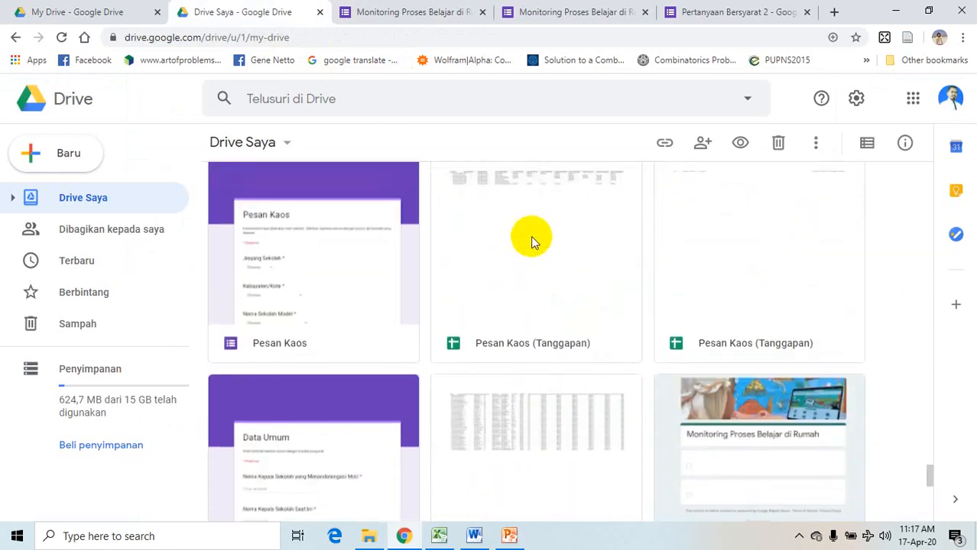
- Filter the Drive search to spreadsheets and open the Monitoring Proses Belajar di Rumah (Respons) file
left_click(338, 99)
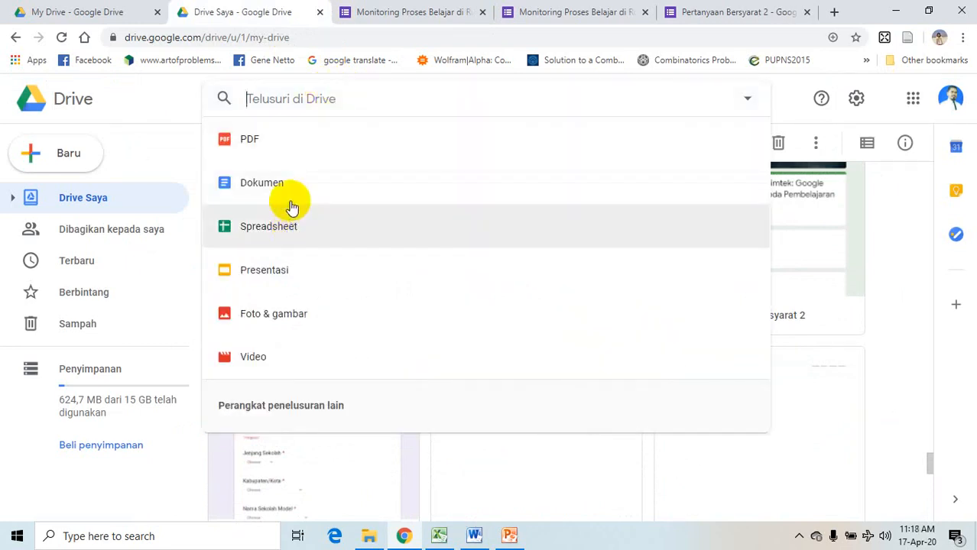
left_click(291, 208)
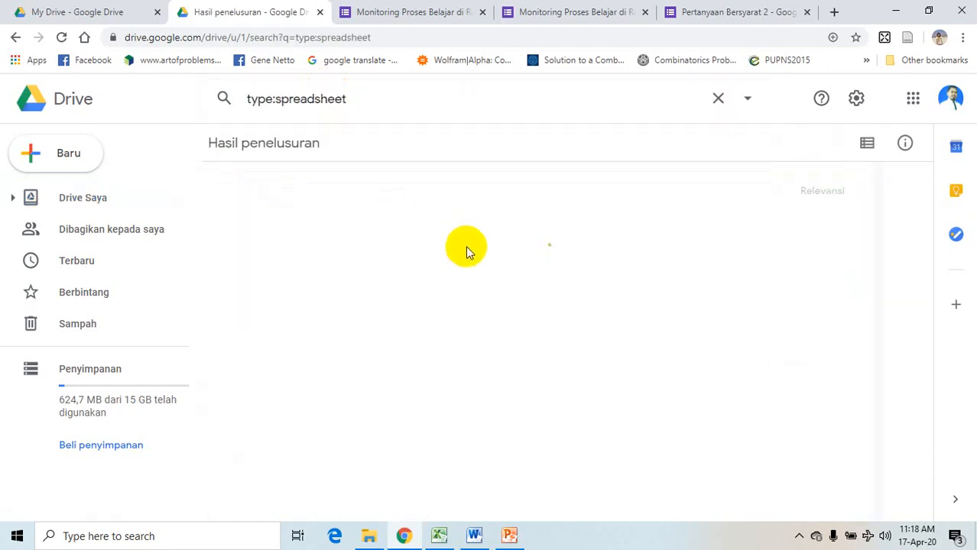
mouse_move(371, 538)
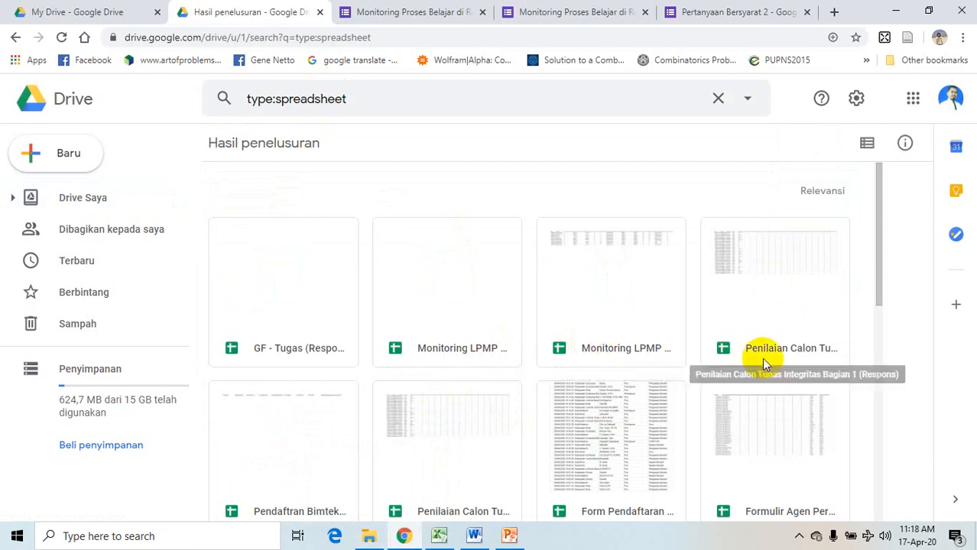
scroll(452, 375, "down", 2)
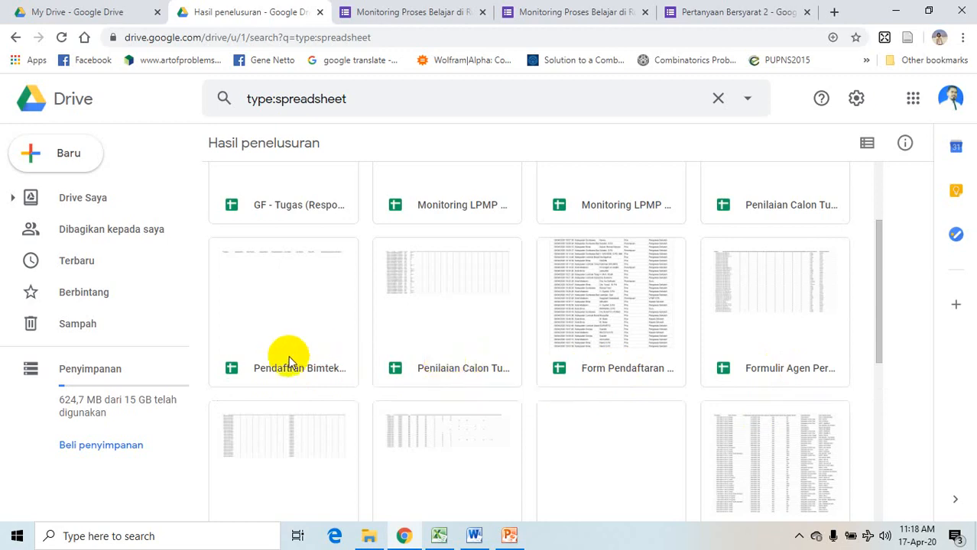
scroll(288, 355, "down", 3)
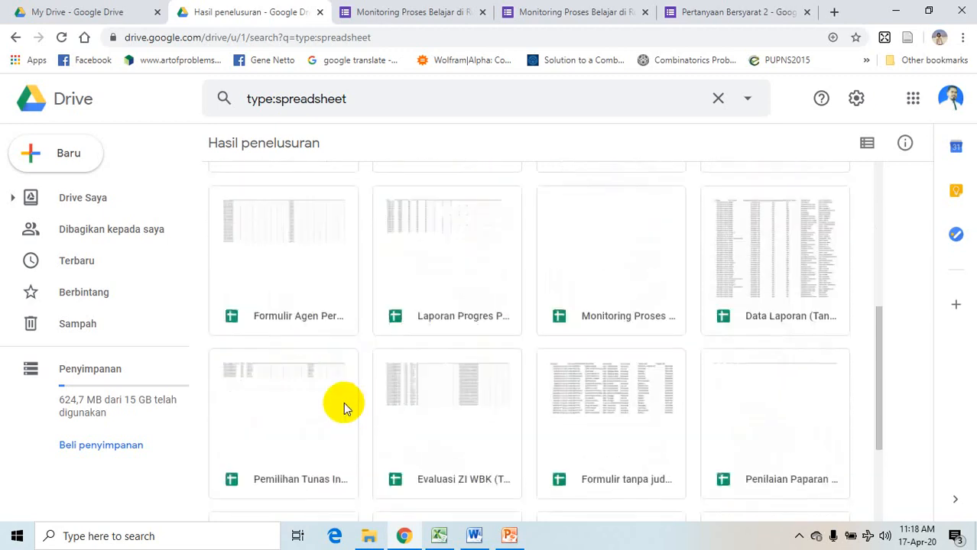
left_click(646, 324)
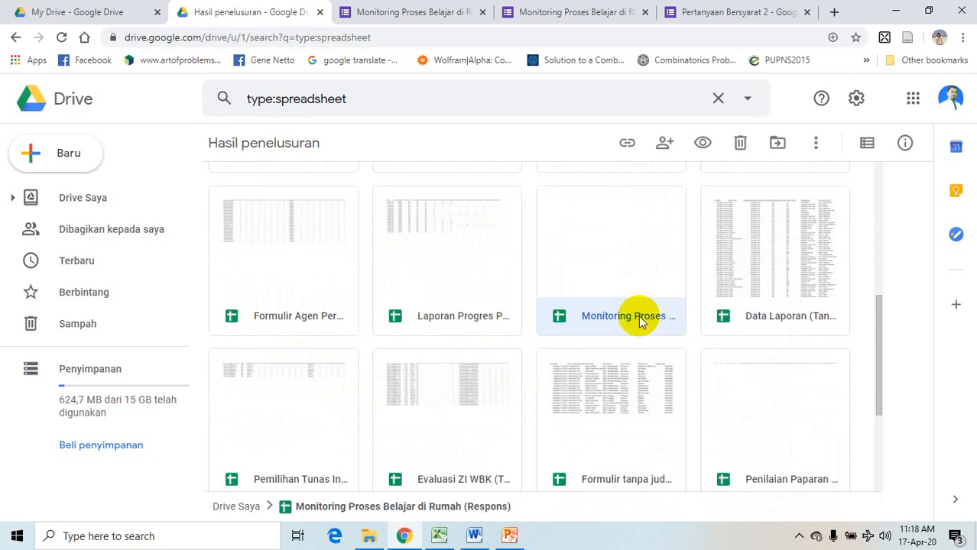
double_click(640, 321)
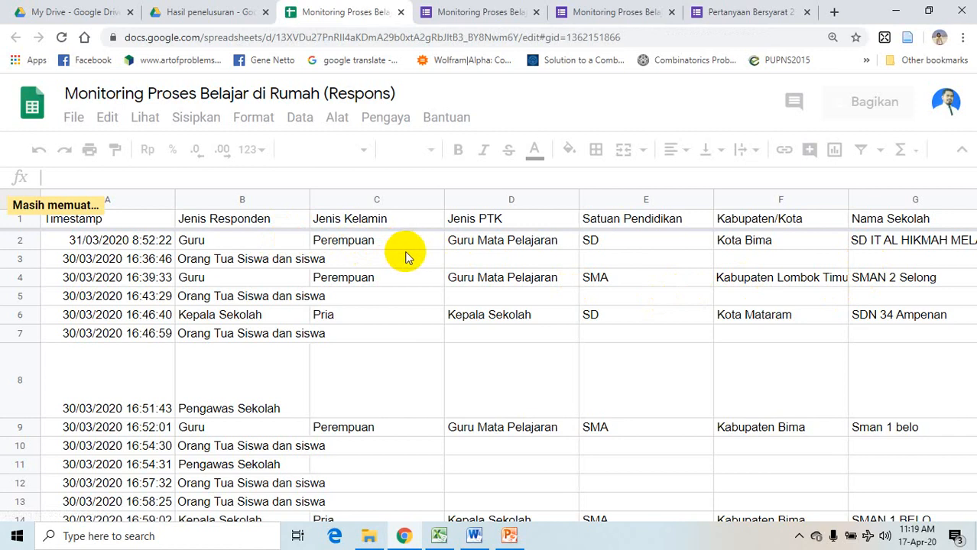
- Trace the first Guru response in row 2 from Jenis Responden across to column S, examining which section columns hold answers
left_click(288, 247)
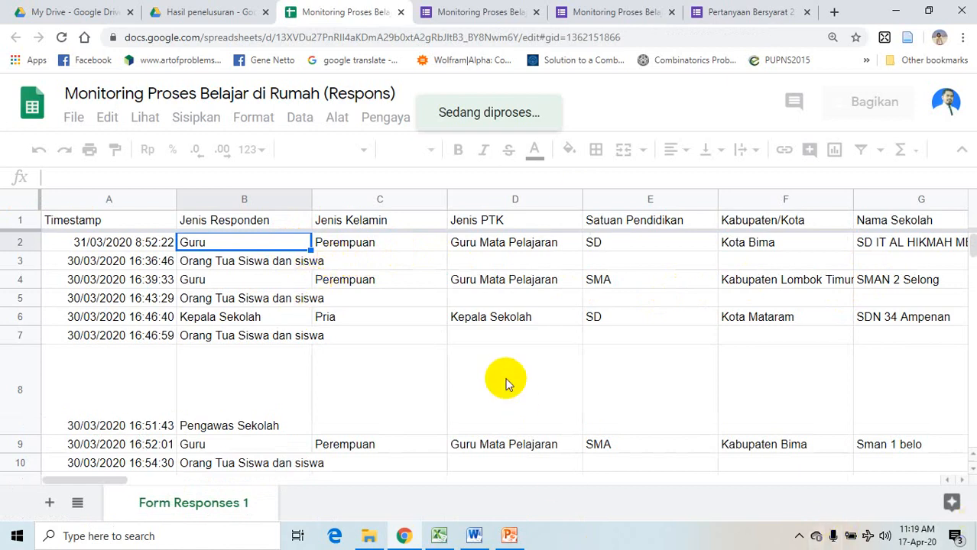
key("Right")
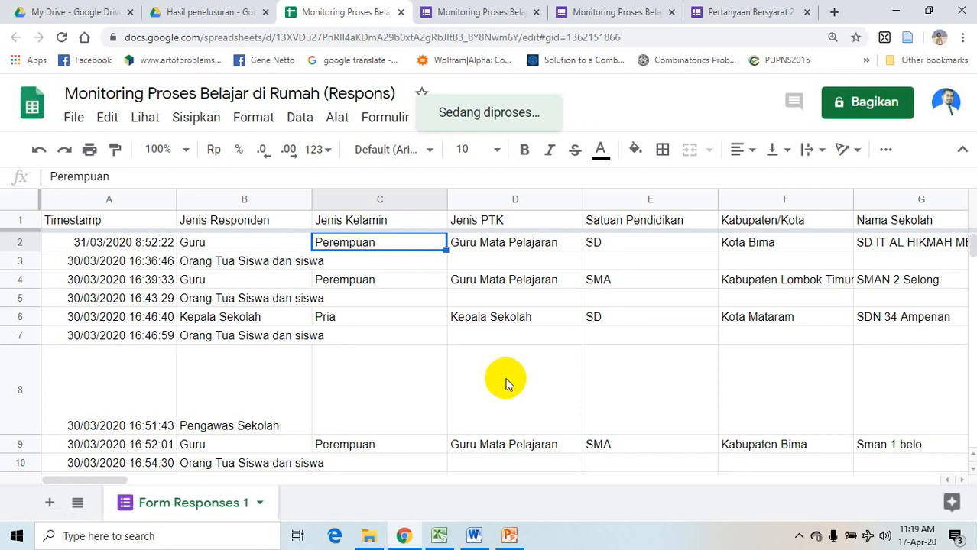
key("Right")
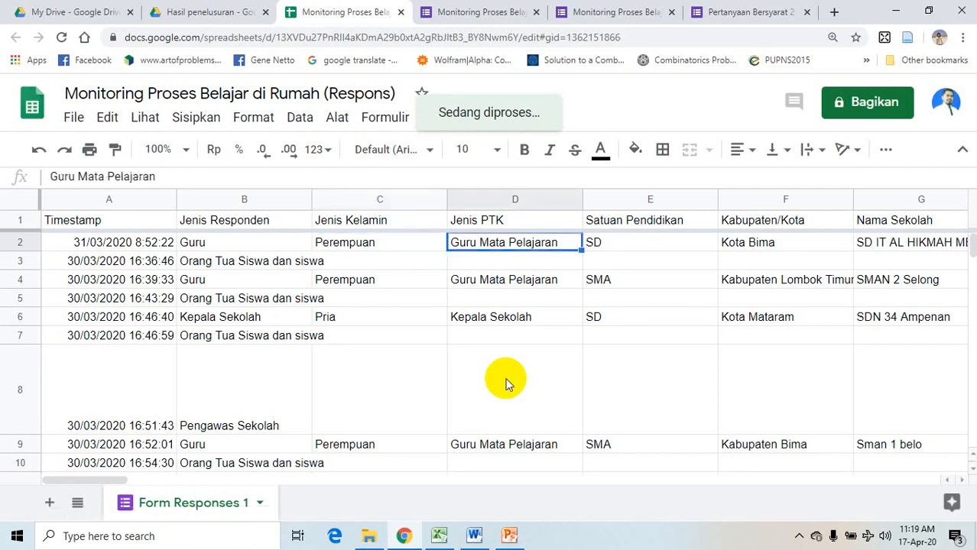
key("Right")
key("Right")
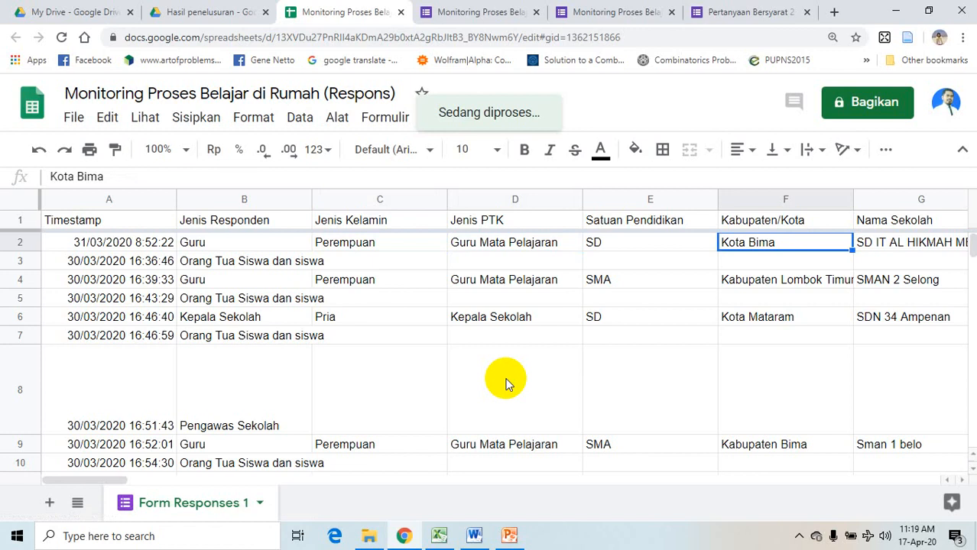
key("Right")
key("Right")
key("Right")
key("Right")
key("Right")
key("Right")
key("Right")
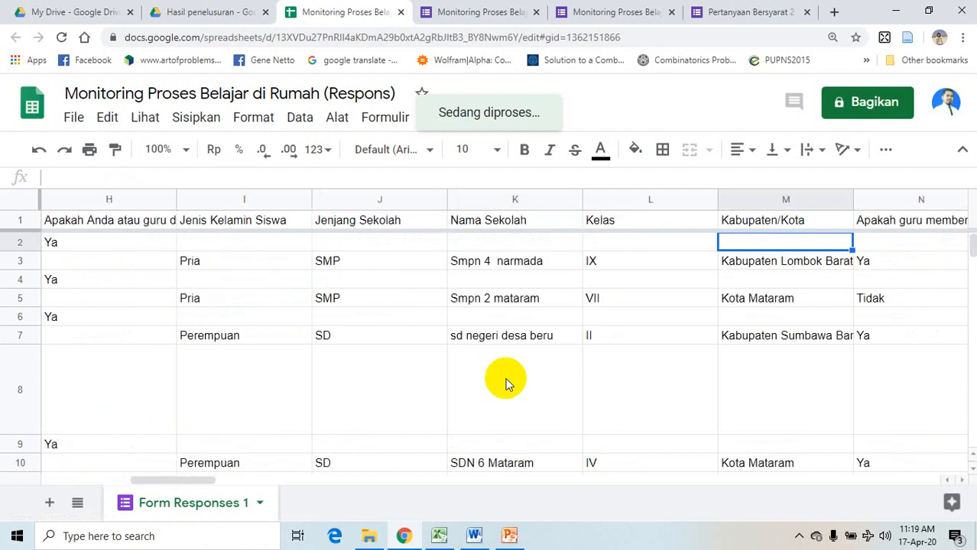
key("Right")
key("Right")
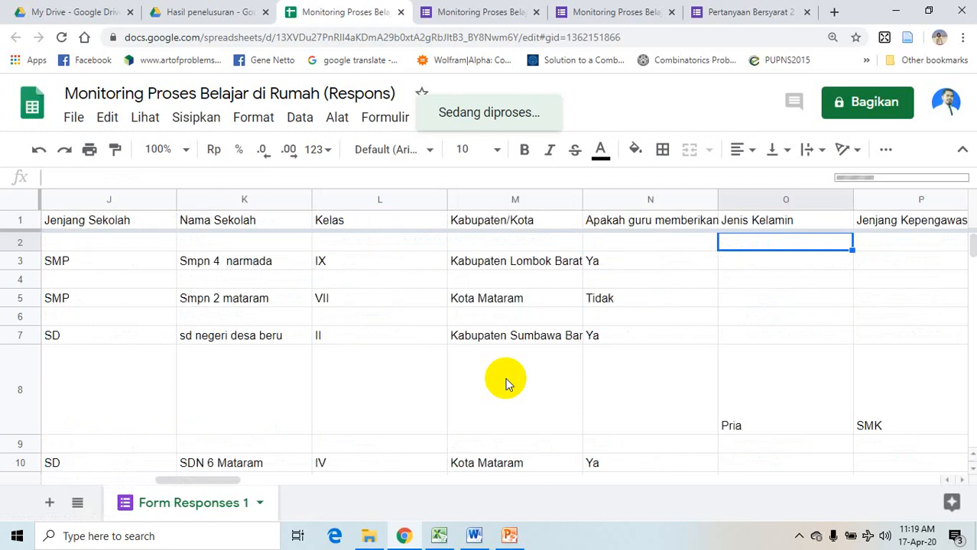
key("Right")
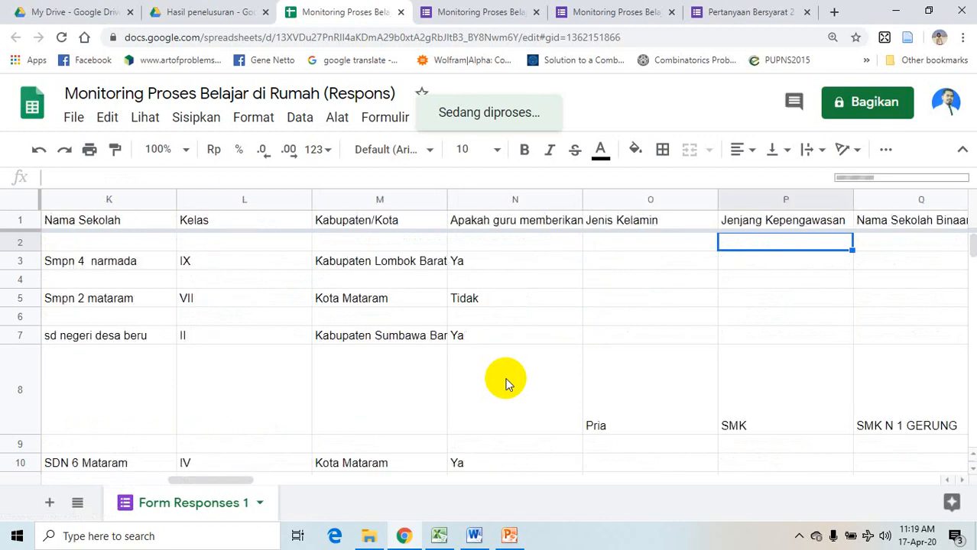
key("Right")
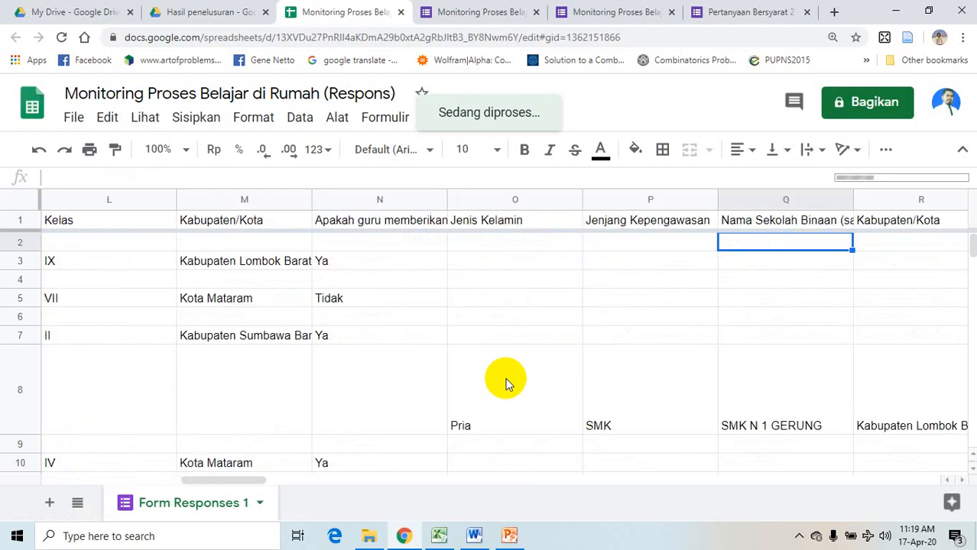
key("Right")
key("Right")
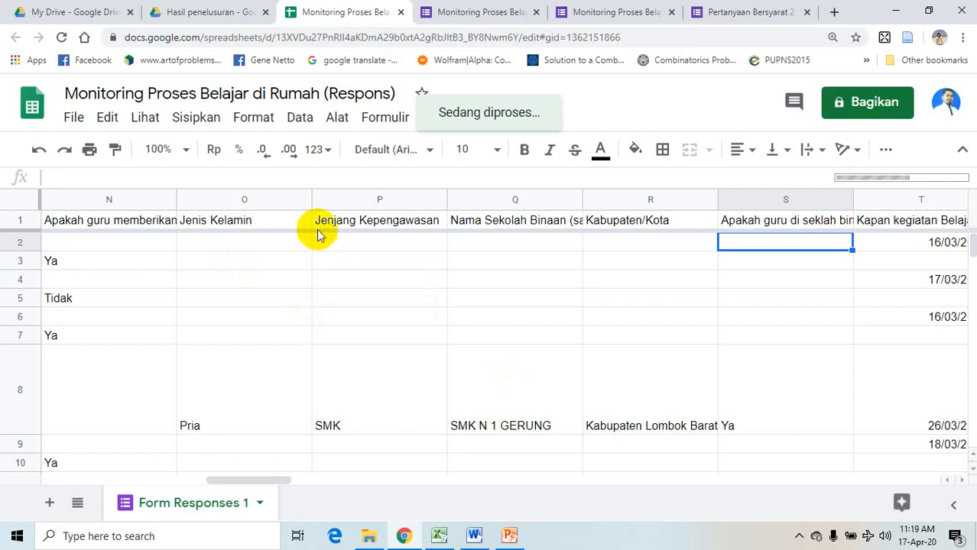
- Check the row 2 cells under the second Jenis Kelamin column and Jenjang Kepengawasan for the Guru response
left_click(341, 243)
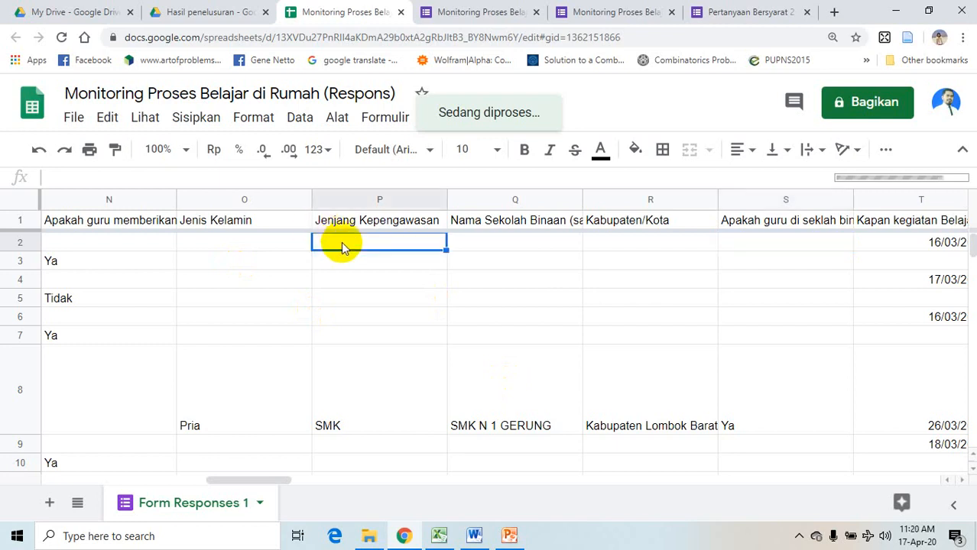
key("Left")
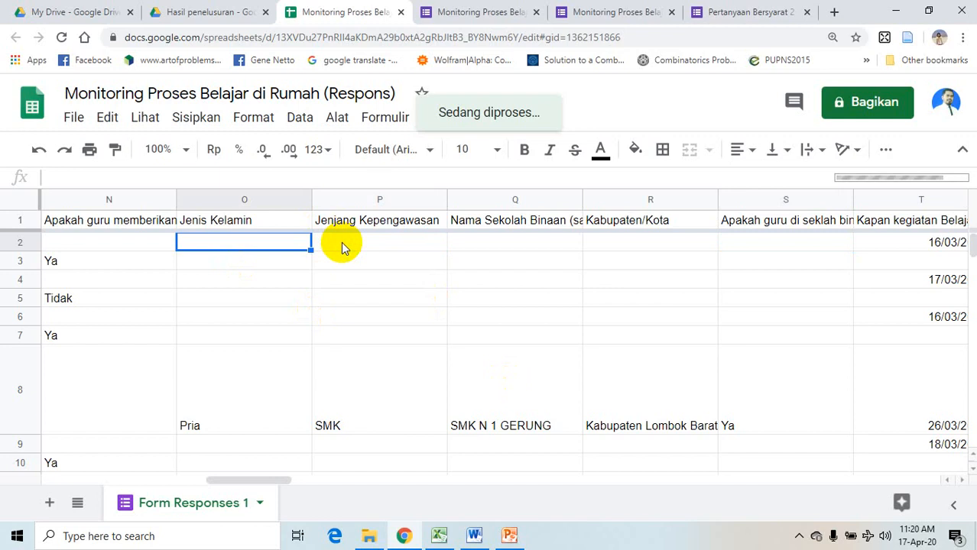
key("Right")
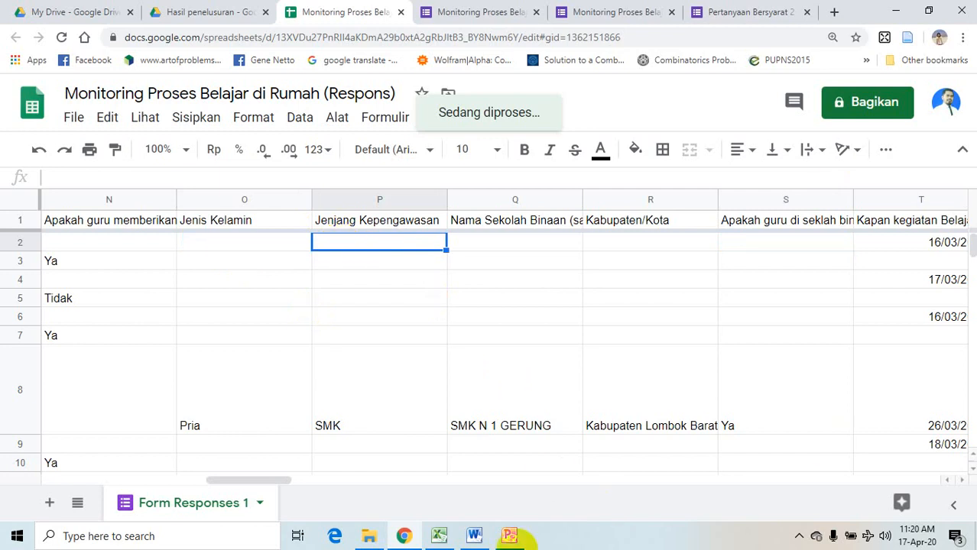
- Switch to the Google Form.pptx presentation in PowerPoint and start the slide show from the Pertanyaan Bersyarat slide
left_click(511, 536)
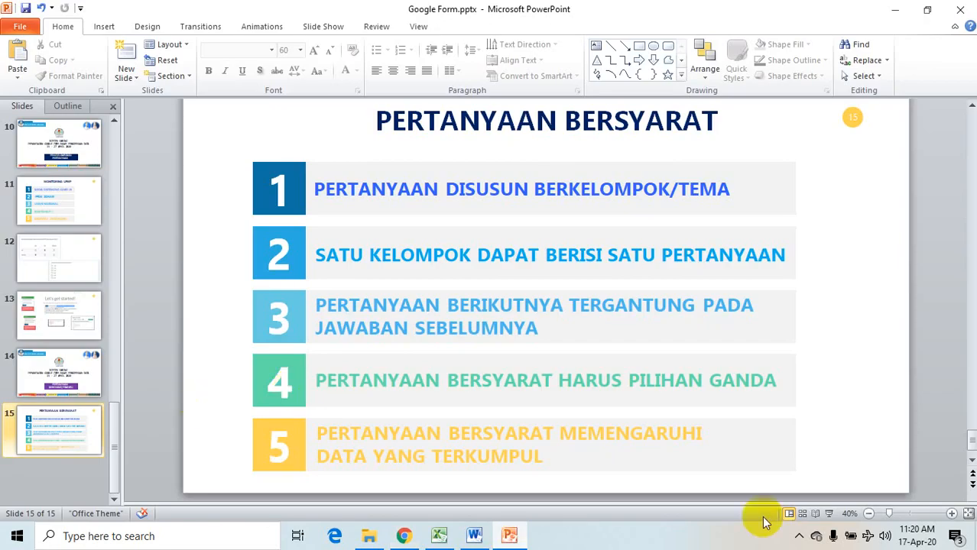
left_click(828, 514)
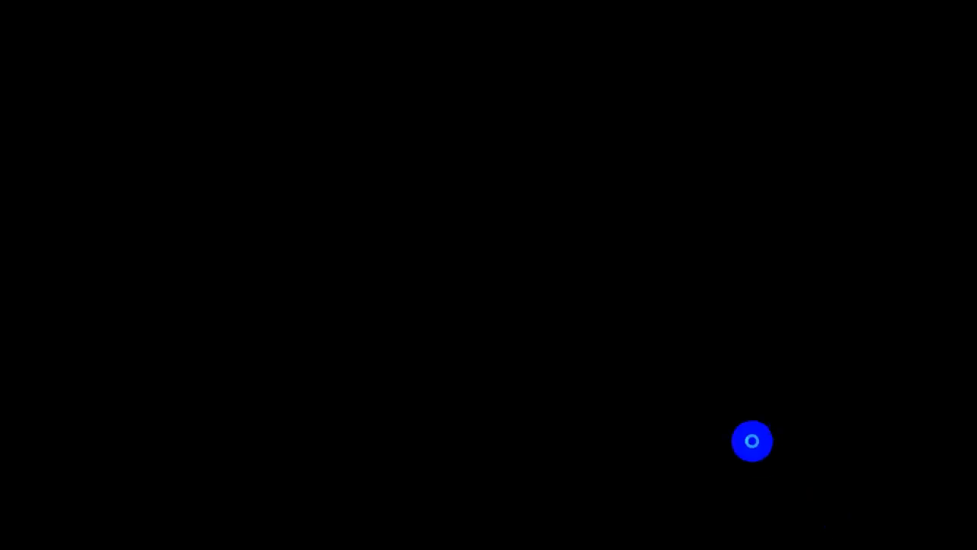